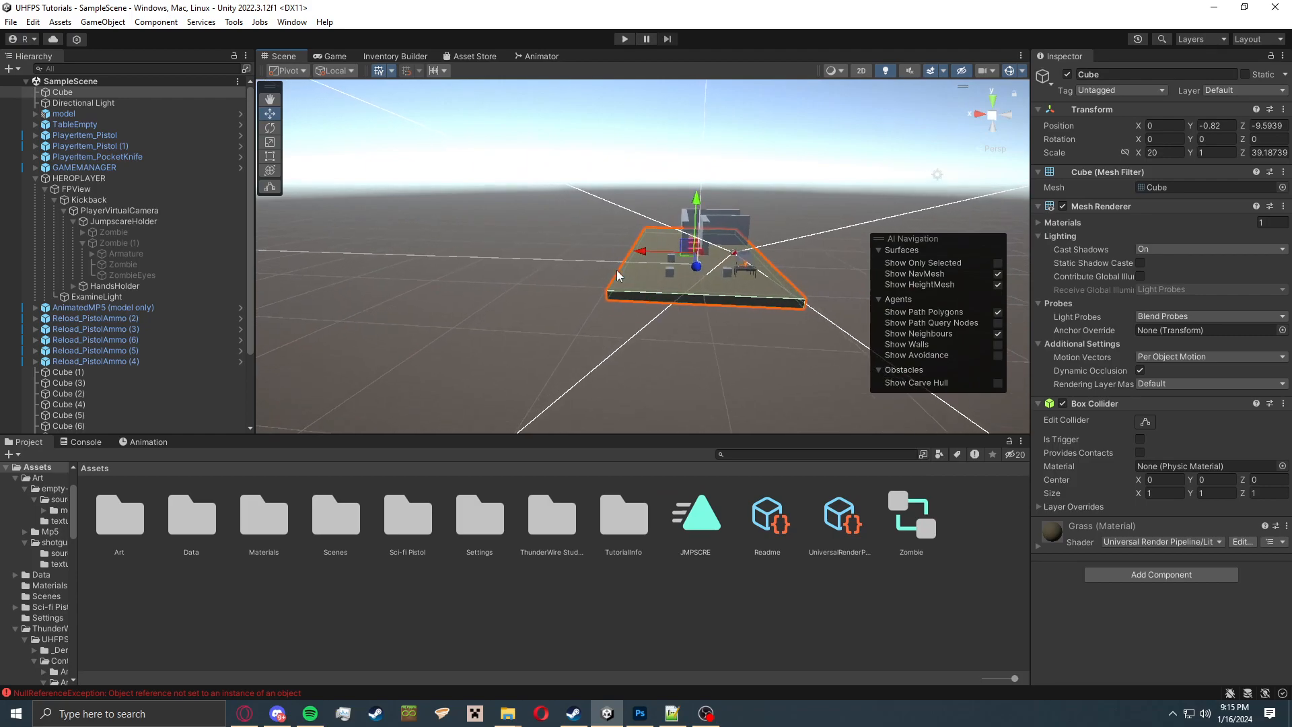
Widen the selected grass floor cube along its X axis to a scale of about 38.4.
{"action": "left_click_drag", "start_coordinate": [609, 296], "coordinate": [497, 311]}
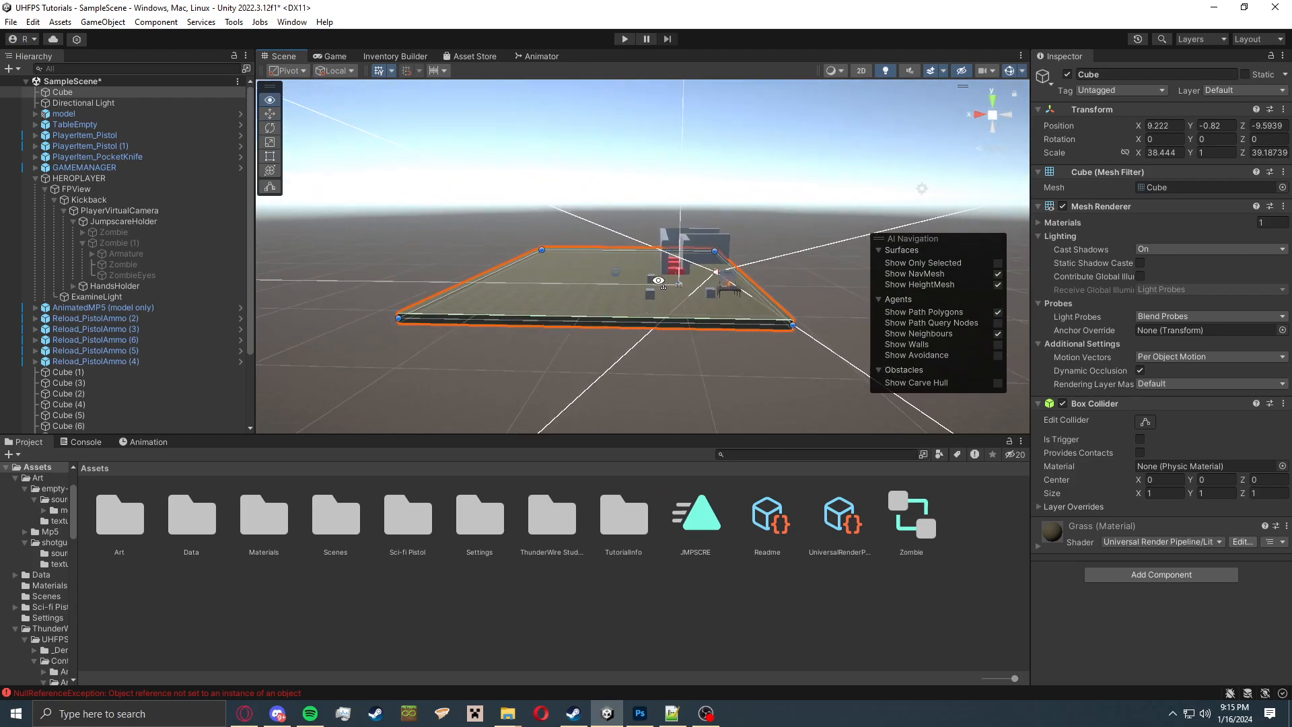
{"action": "scroll", "coordinate": [647, 296], "scroll_direction": "up", "scroll_amount": 5}
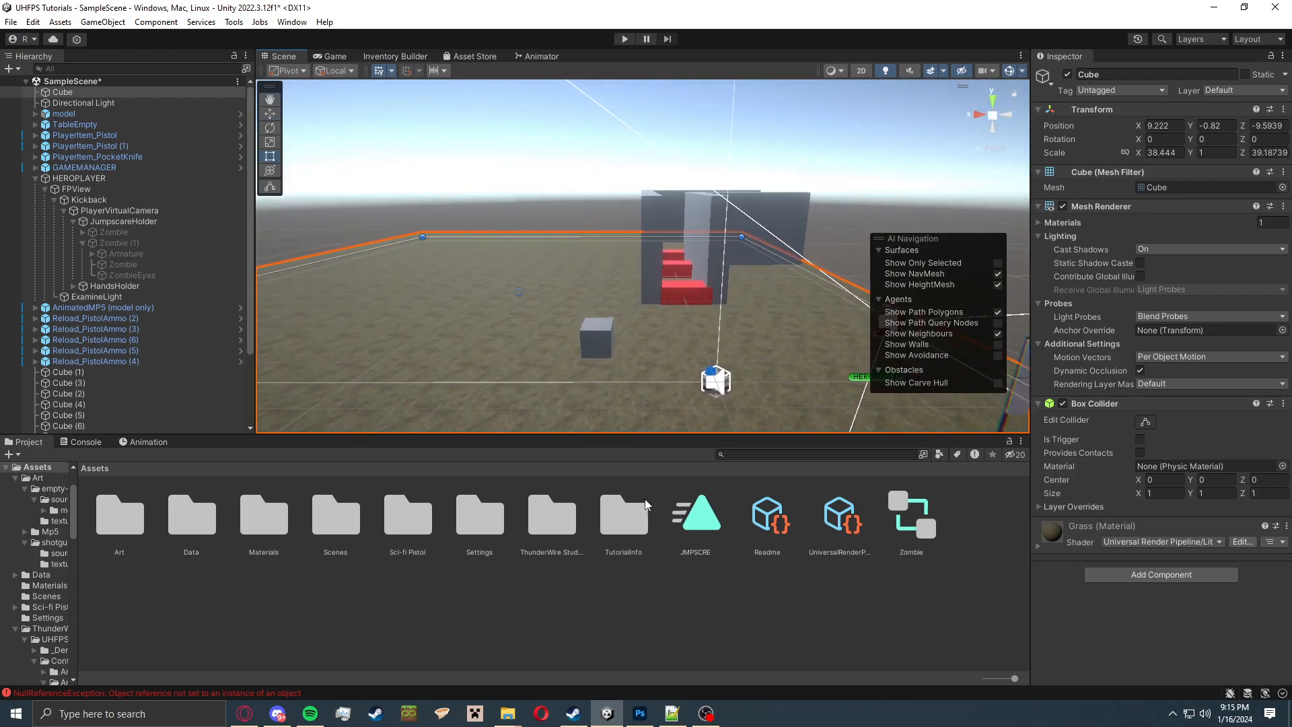
{"action": "left_click", "coordinate": [564, 625]}
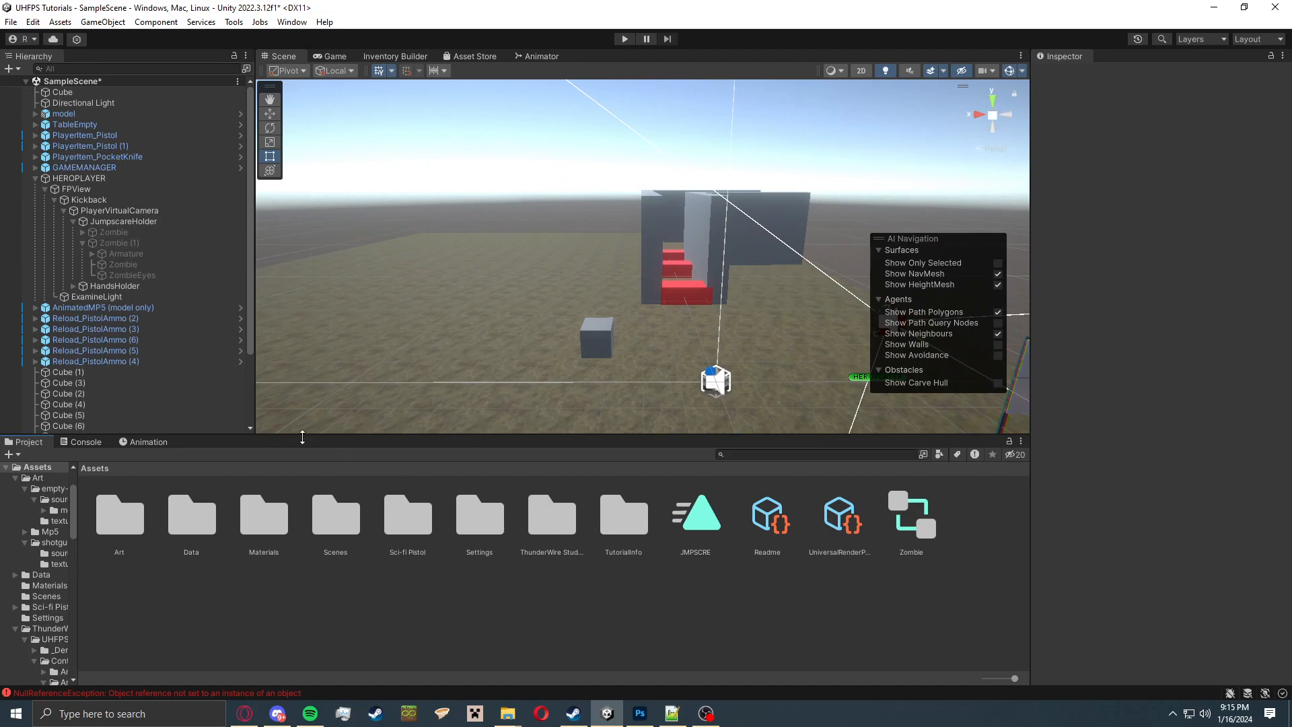
Open the Game folder inside ThunderWire Studio/UHFPS/Scriptables in the project assets.
{"action": "right_click", "coordinate": [227, 607]}
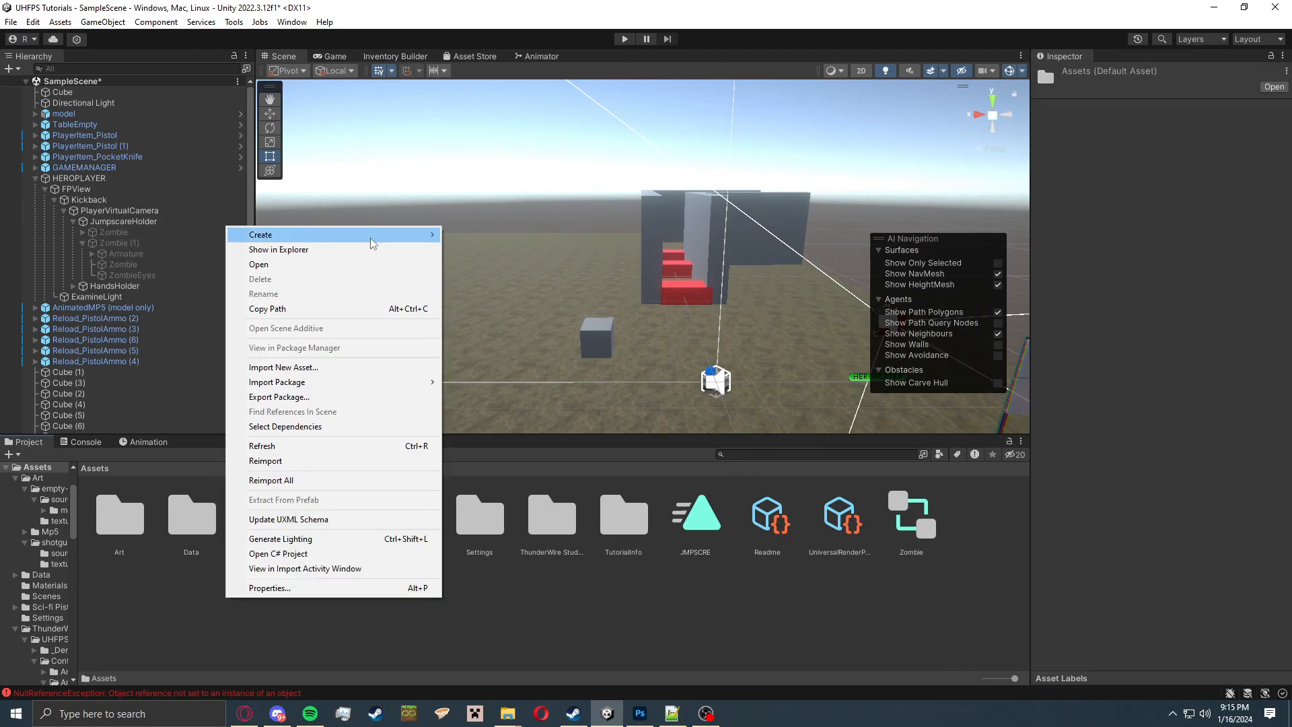
{"action": "left_click", "coordinate": [685, 604]}
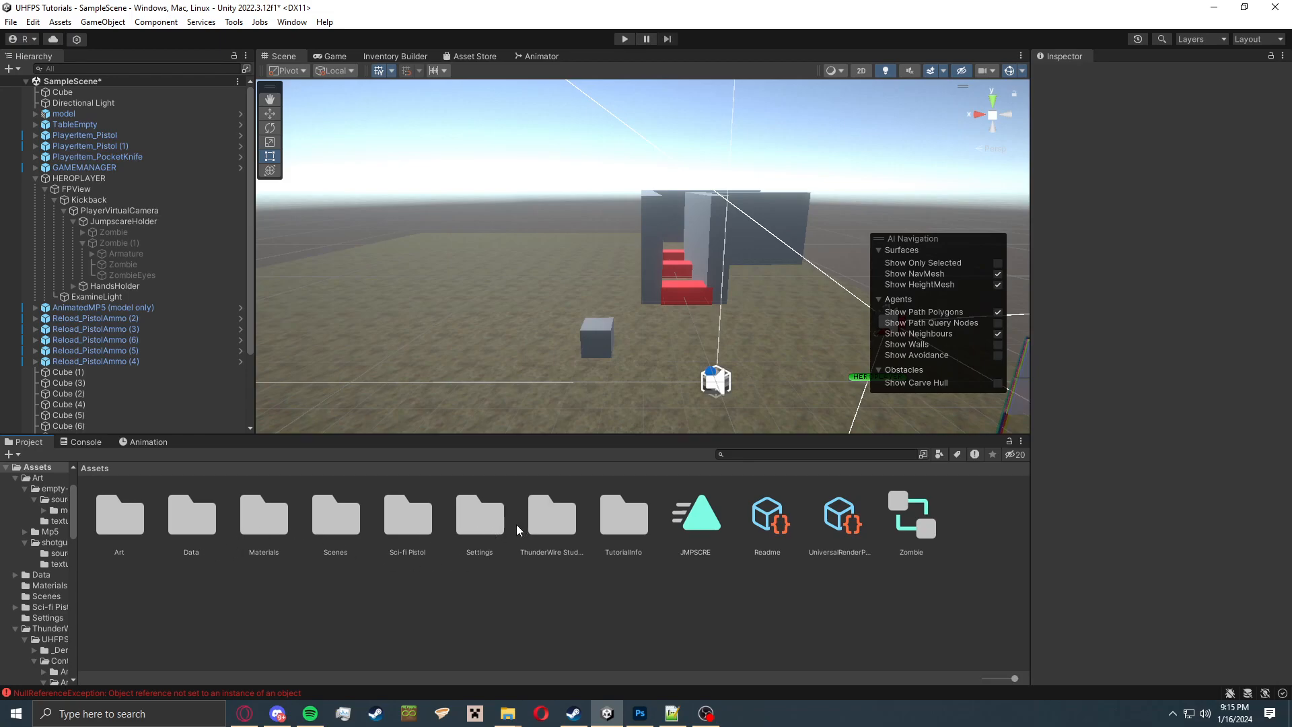
{"action": "double_click", "coordinate": [555, 535]}
{"action": "double_click", "coordinate": [122, 517]}
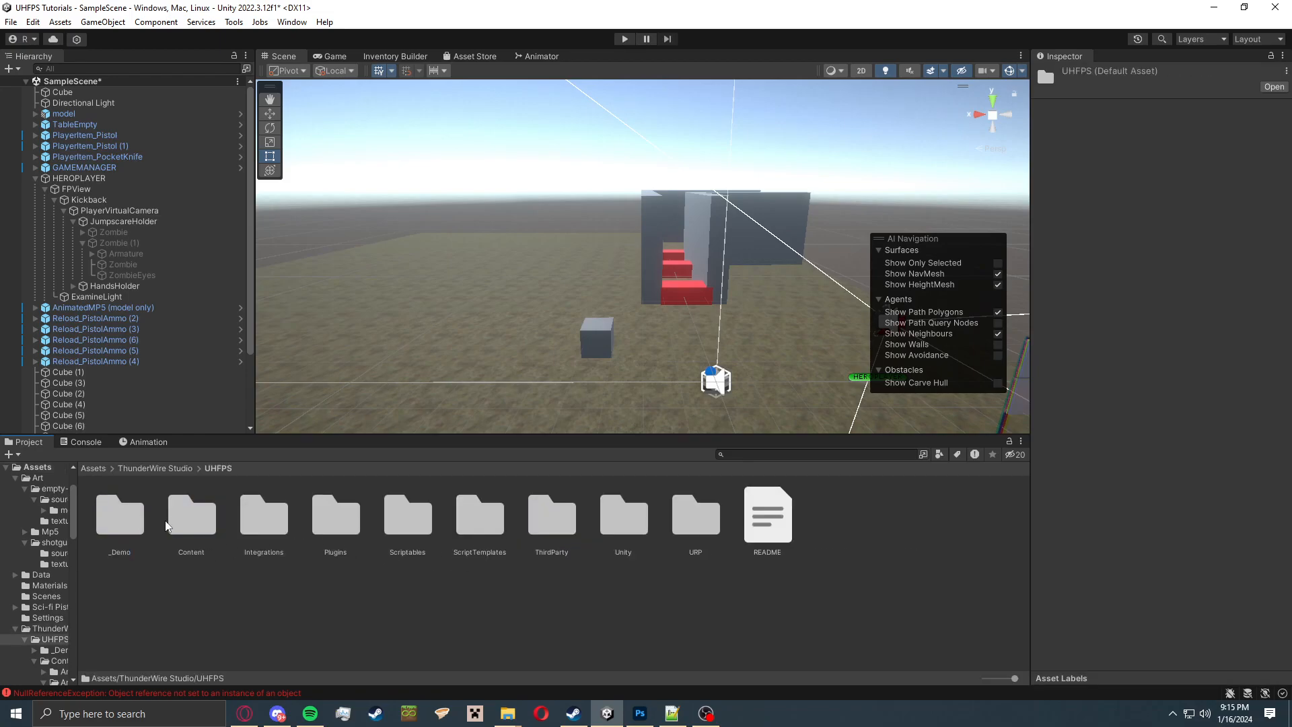
{"action": "double_click", "coordinate": [420, 533]}
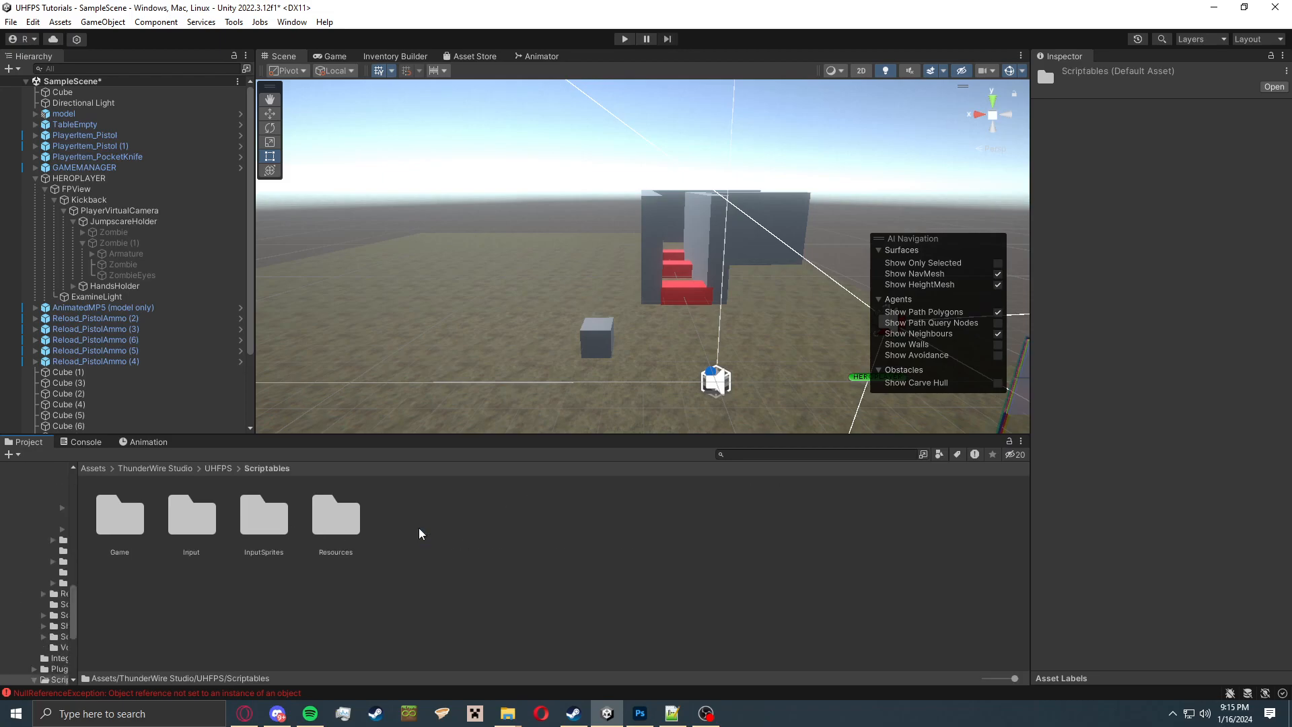
{"action": "double_click", "coordinate": [151, 517]}
Look at the two assets in the Objectives folder and return to the Game folder.
{"action": "double_click", "coordinate": [406, 519]}
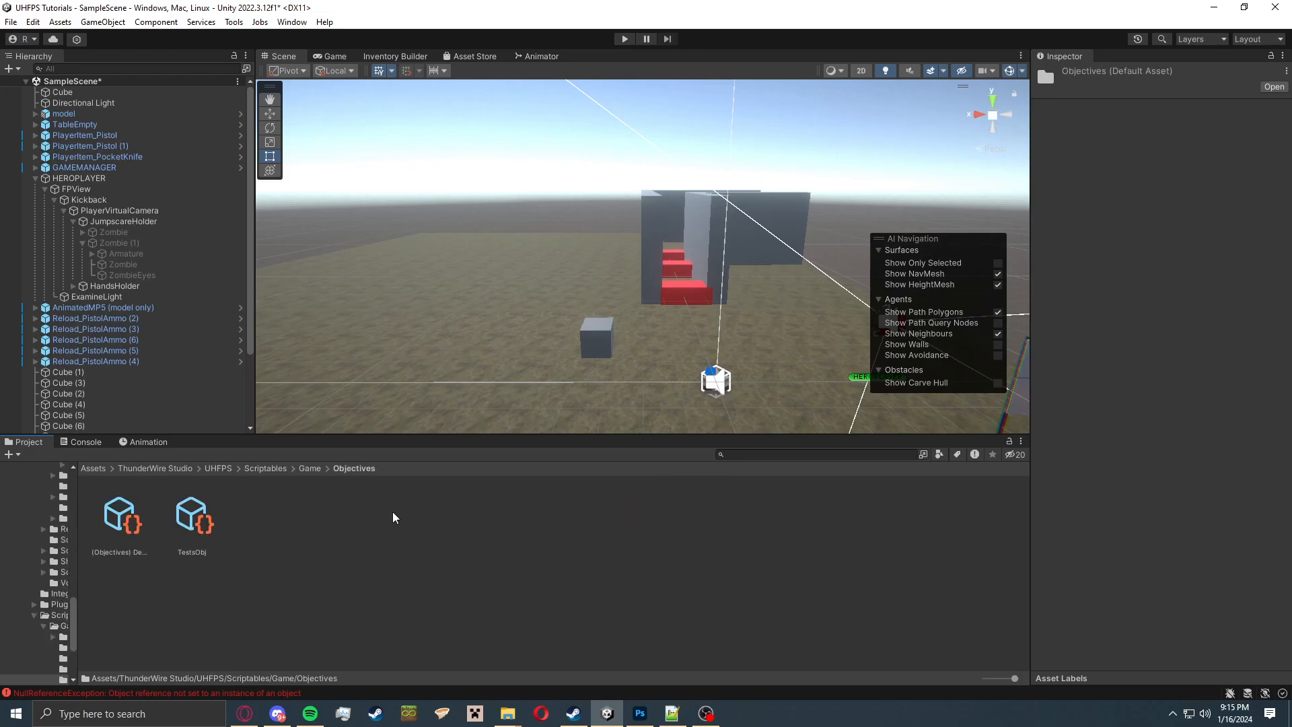
{"action": "left_click", "coordinate": [192, 518]}
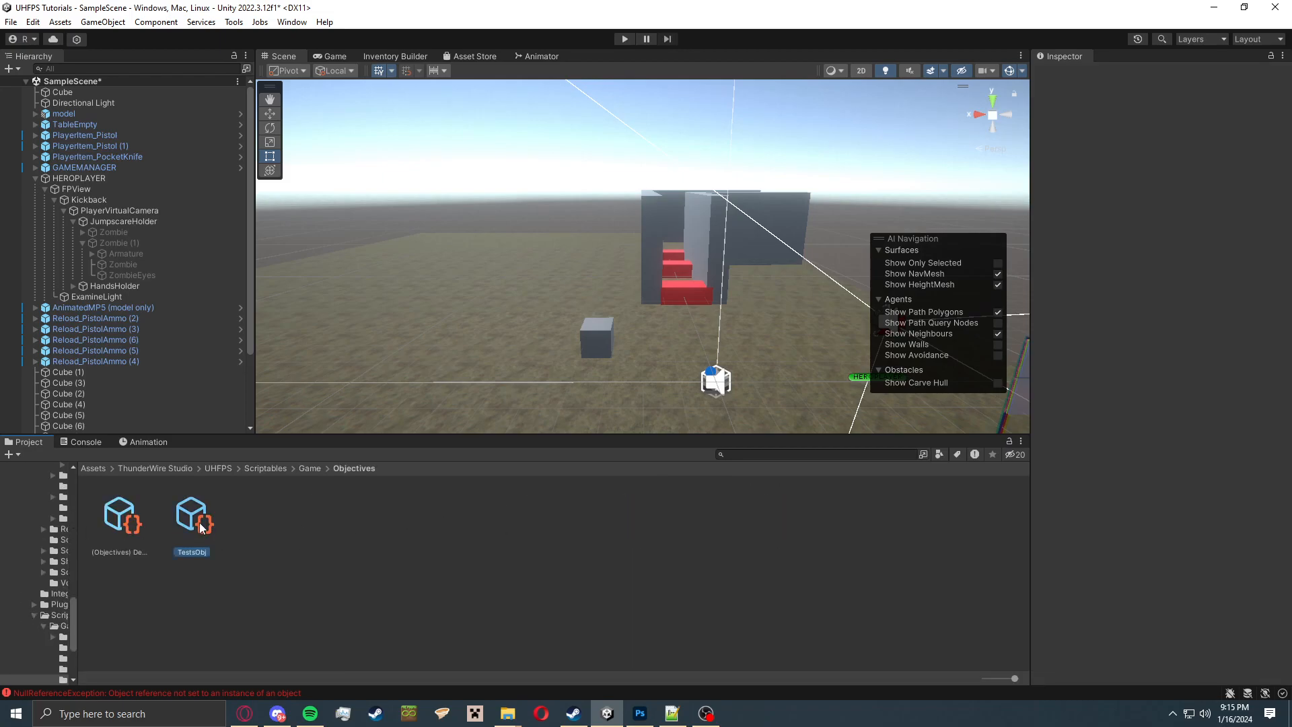
{"action": "left_click", "coordinate": [138, 528]}
{"action": "left_click", "coordinate": [378, 566]}
{"action": "left_click", "coordinate": [311, 468]}
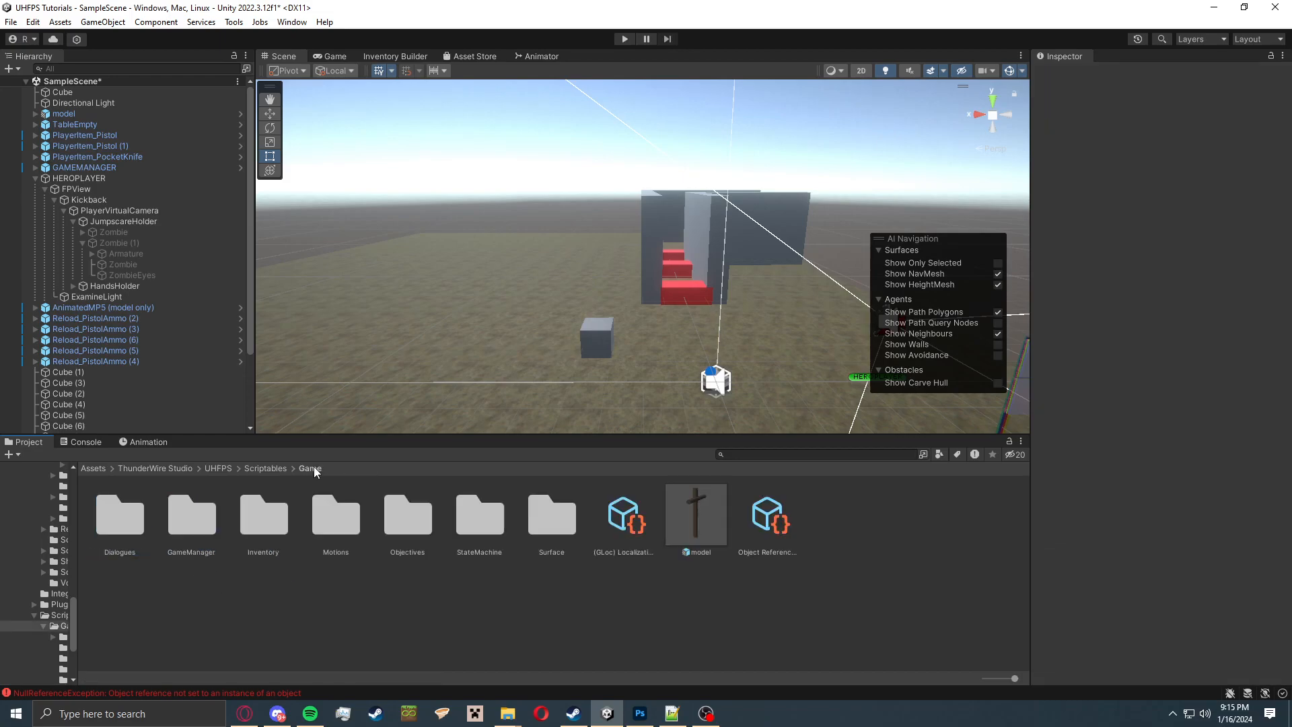
Open the Dialogues/Demo folder and preview the "(VoiceOver) Where am I" audio clip.
{"action": "double_click", "coordinate": [124, 531]}
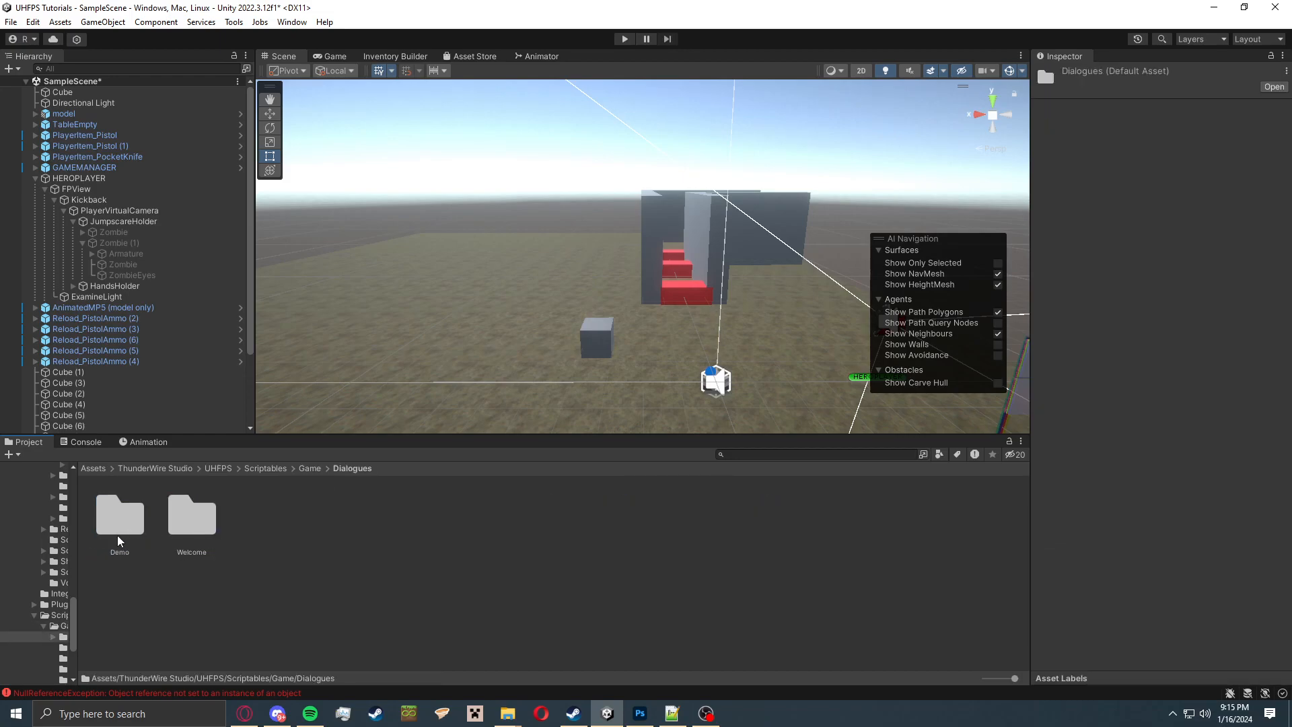
{"action": "double_click", "coordinate": [119, 518]}
{"action": "left_click", "coordinate": [192, 518]}
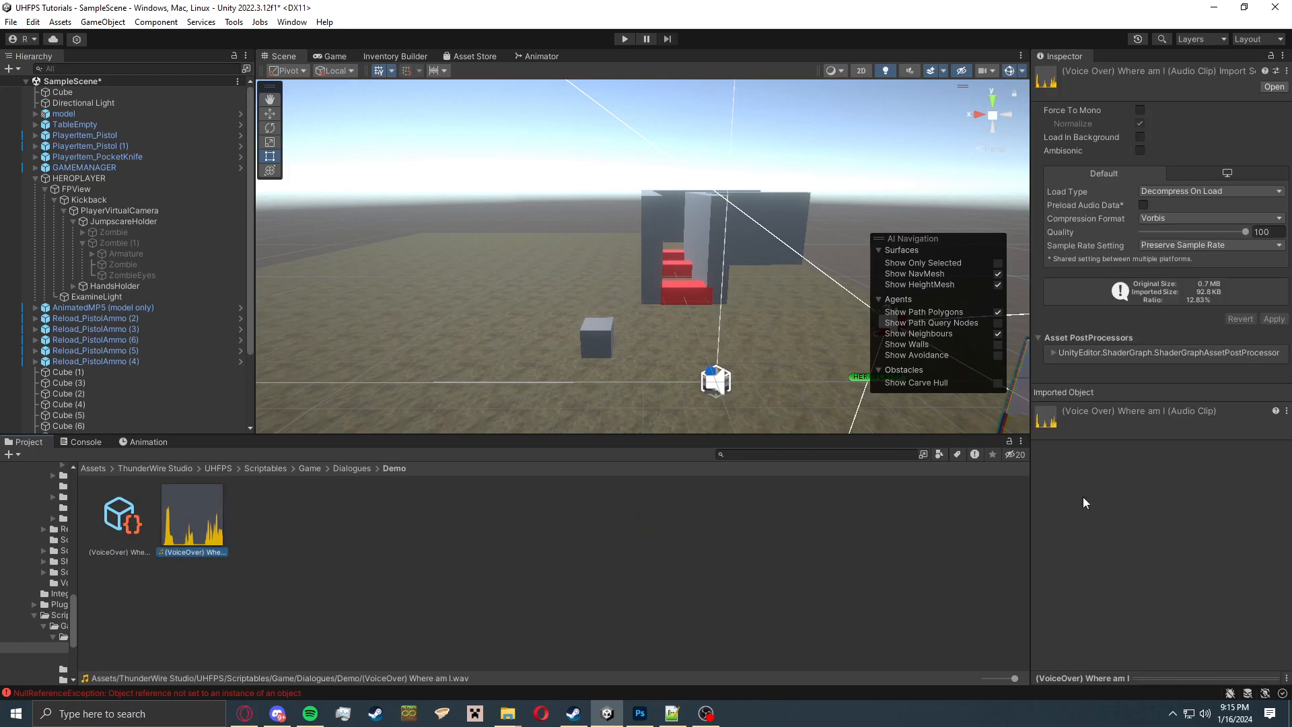
{"action": "left_click_drag", "start_coordinate": [1217, 678], "coordinate": [1247, 567]}
{"action": "left_click", "coordinate": [1244, 568]}
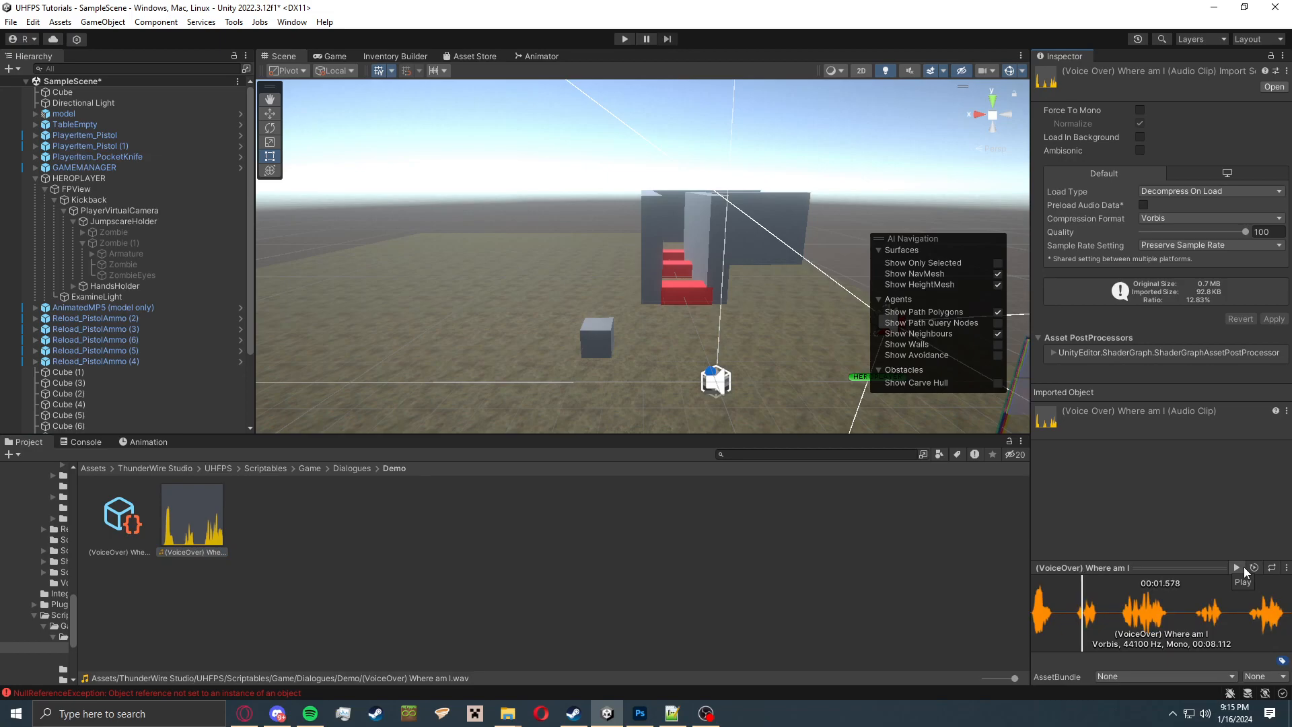
Inspect Dialogue 0 of the "(VoiceOver) Where am I" dialogue asset and the settings of its subtitles 0 and 1.
{"action": "left_click", "coordinate": [119, 518]}
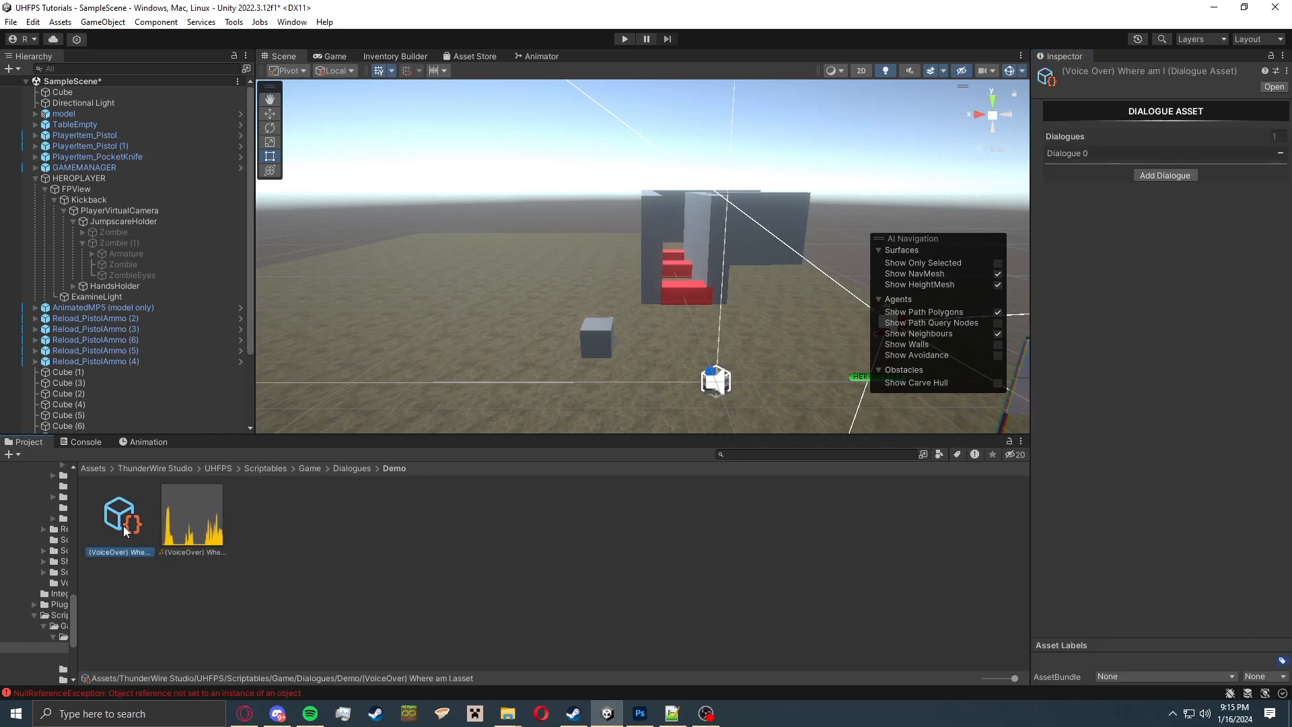
{"action": "left_click", "coordinate": [1140, 153]}
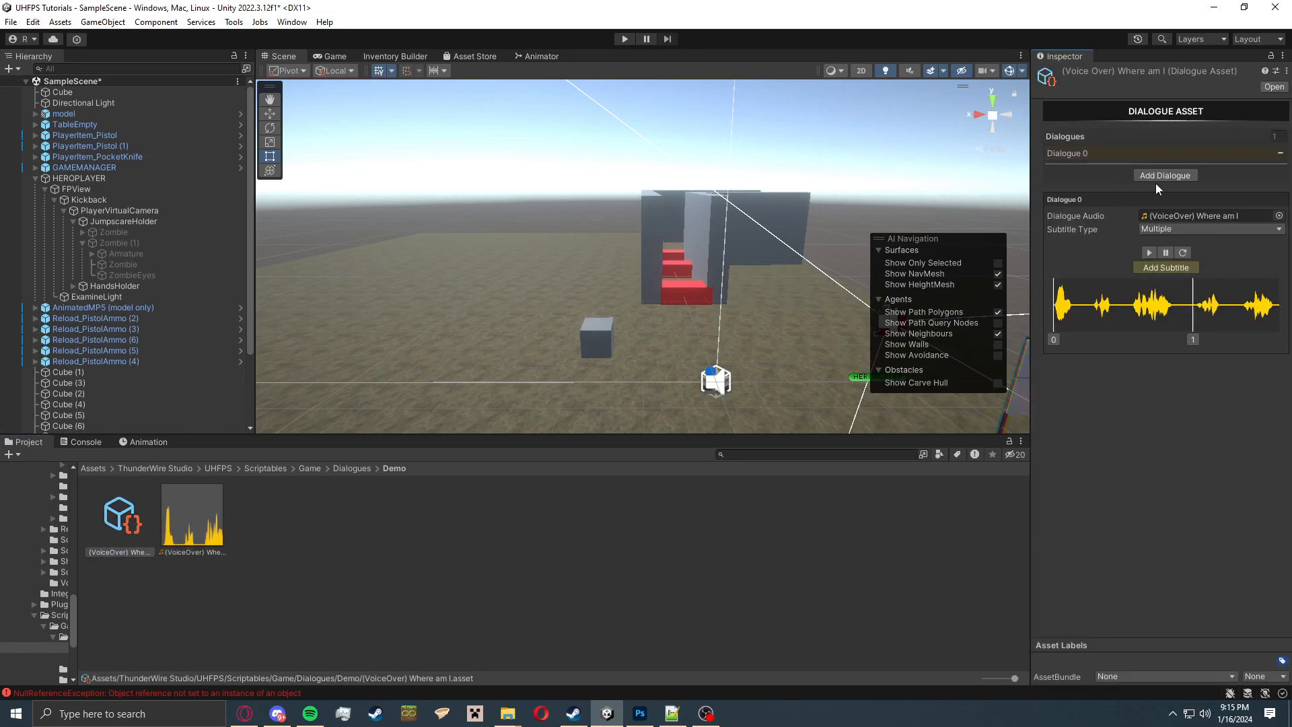
{"action": "left_click", "coordinate": [1193, 340]}
{"action": "left_click", "coordinate": [1054, 340]}
{"action": "left_click", "coordinate": [1194, 340]}
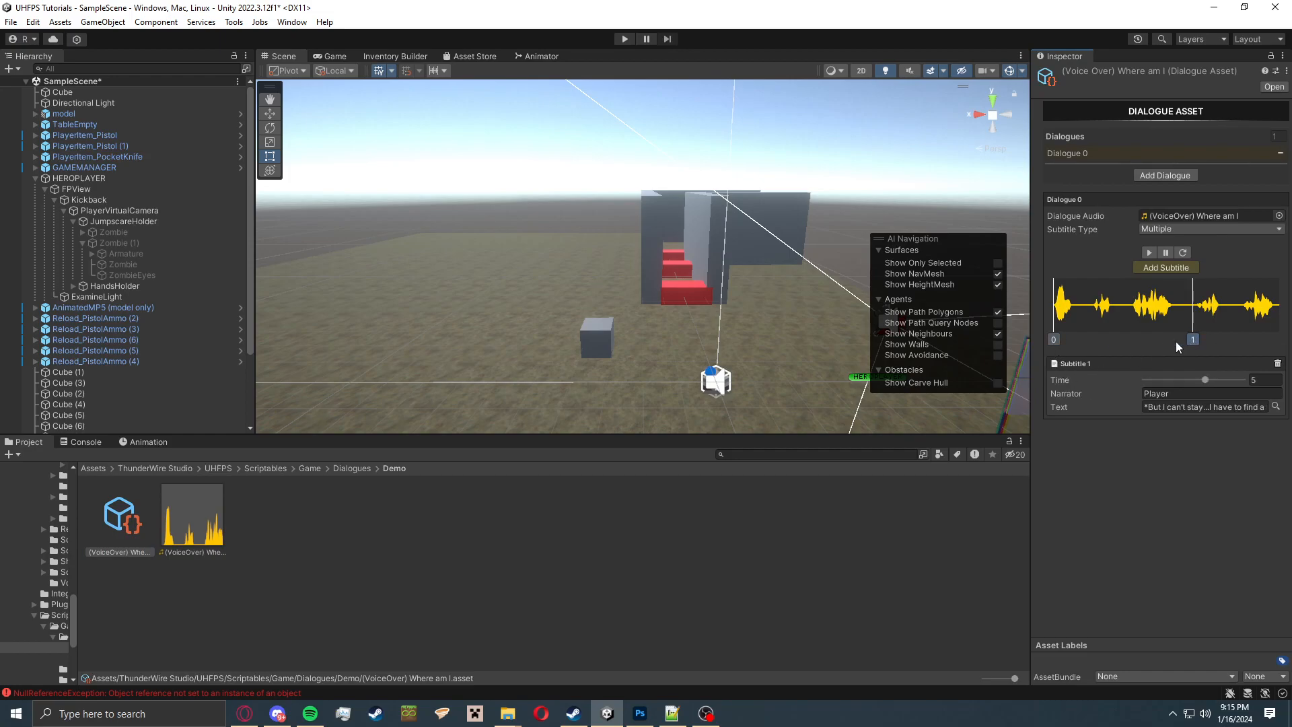
{"action": "left_click", "coordinate": [601, 552]}
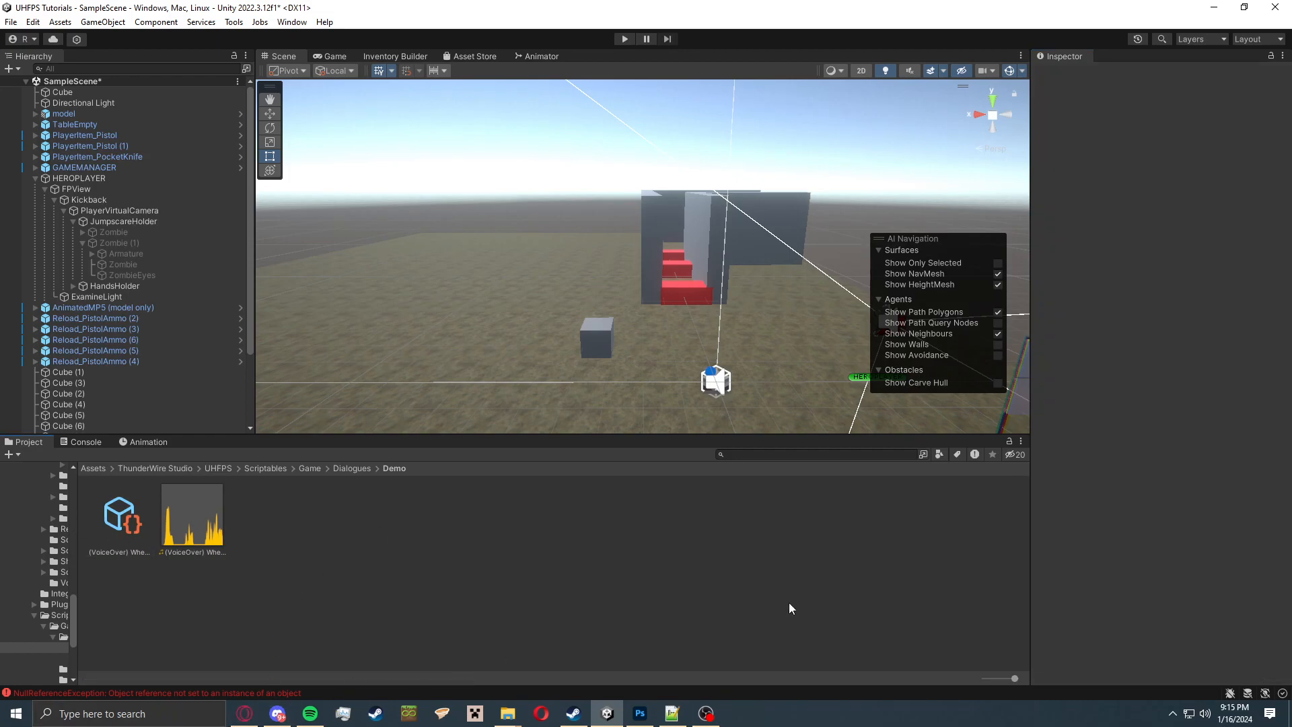
{"action": "left_click", "coordinate": [713, 718]}
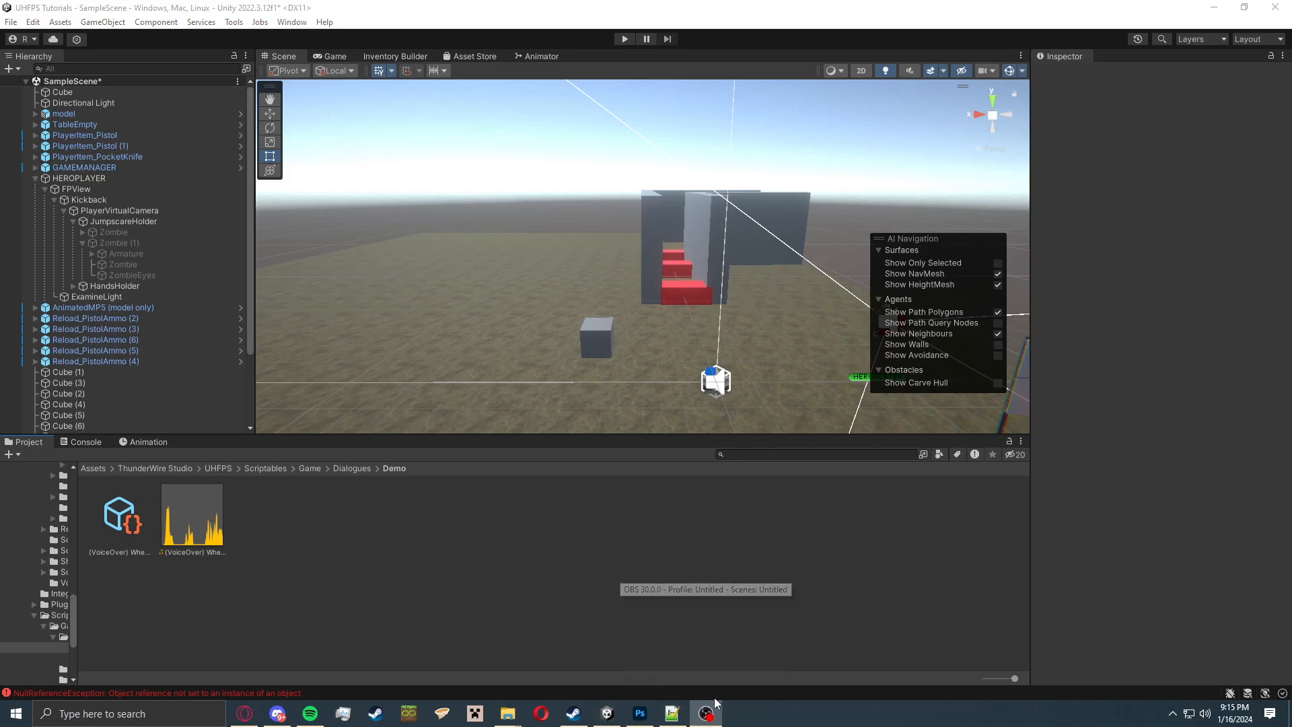
{"action": "left_click", "coordinate": [1281, 577]}
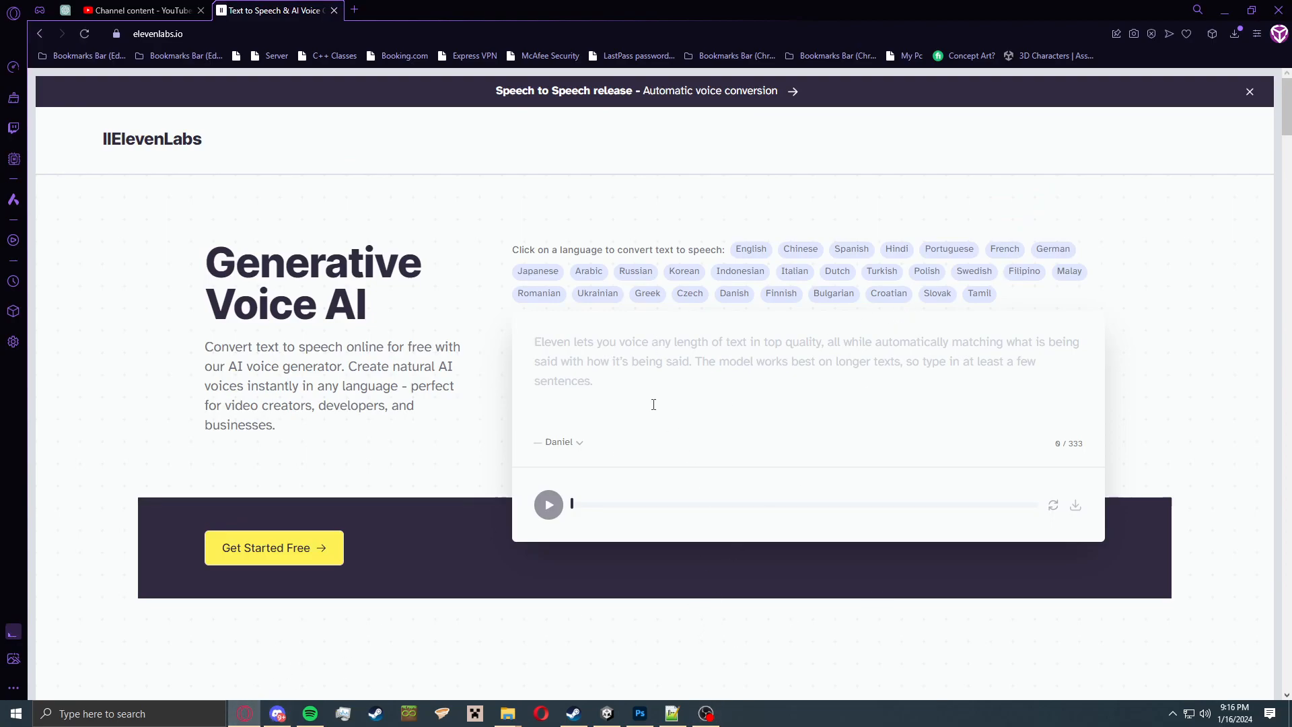
On the ElevenLabs website in the browser, set the Speech Synthesis task to Speech to Speech.
{"action": "scroll", "coordinate": [485, 484], "scroll_direction": "down", "scroll_amount": 3}
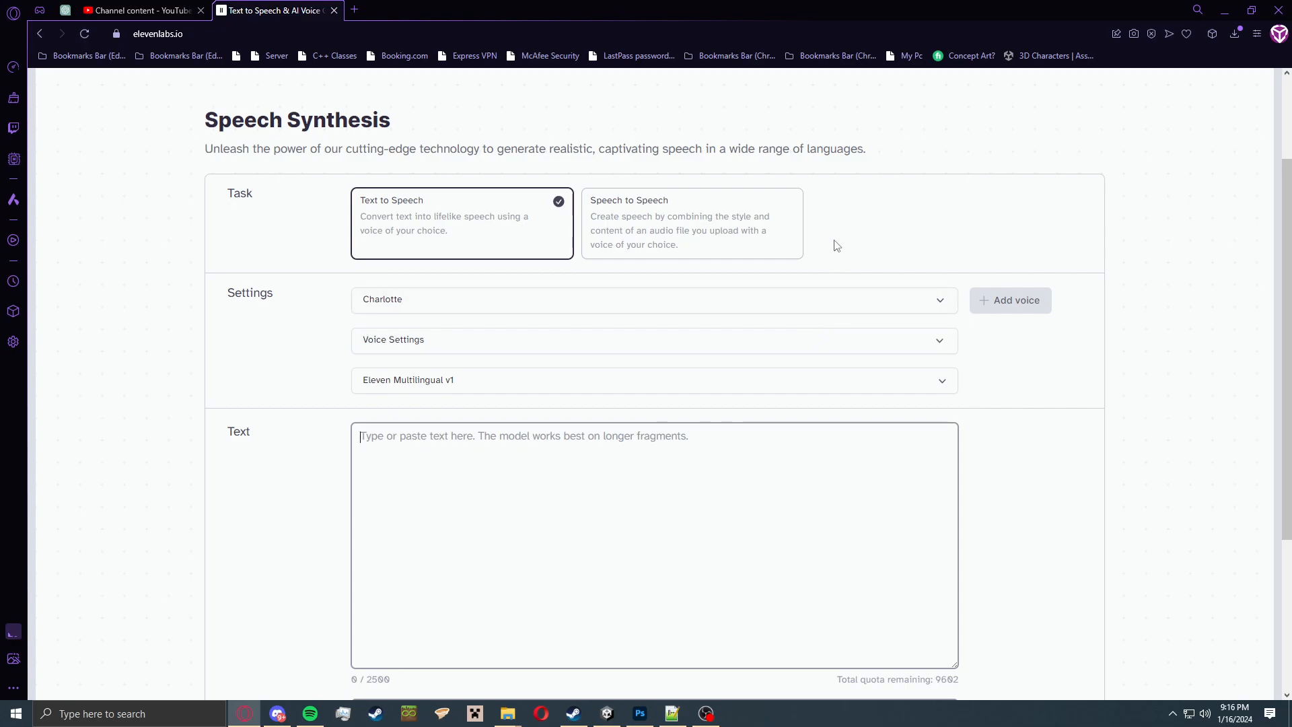
{"action": "left_click", "coordinate": [738, 231]}
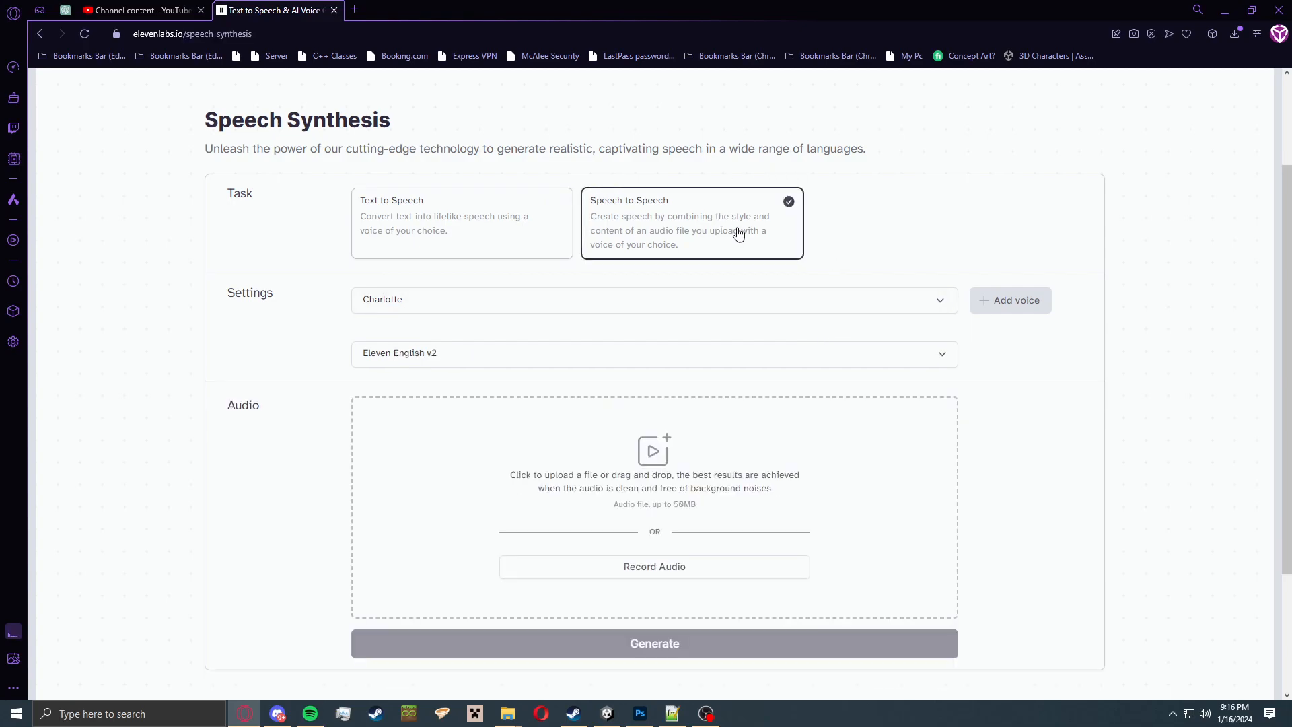
{"action": "left_click", "coordinate": [519, 216]}
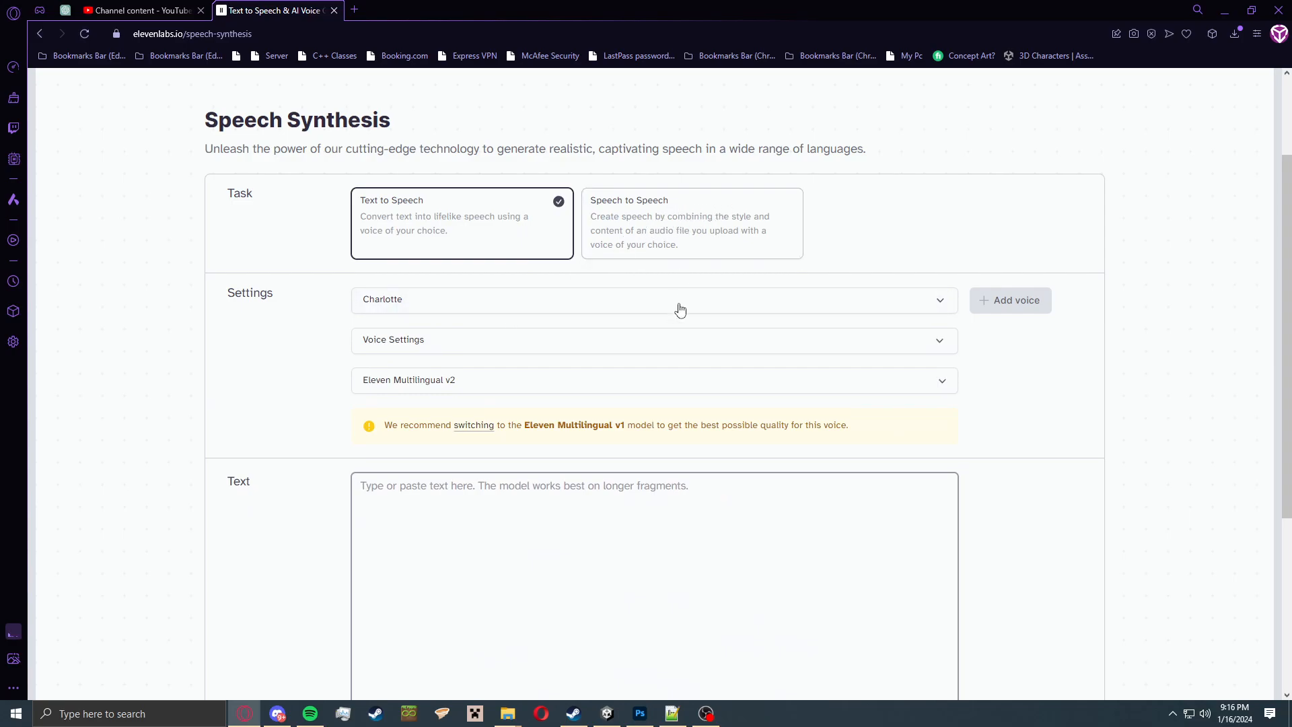
{"action": "left_click", "coordinate": [734, 242]}
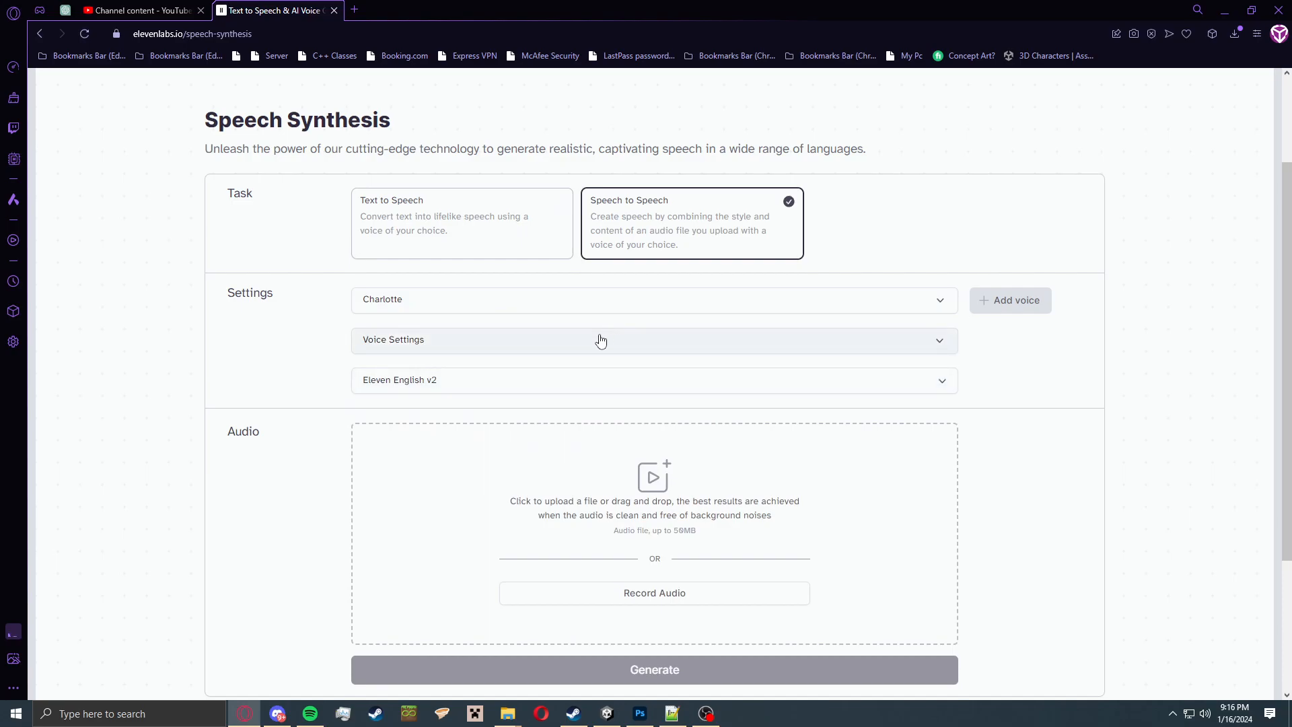
Browse the premade voices and preview Freya, George and Gigi.
{"action": "left_click", "coordinate": [441, 312]}
{"action": "left_click", "coordinate": [499, 321]}
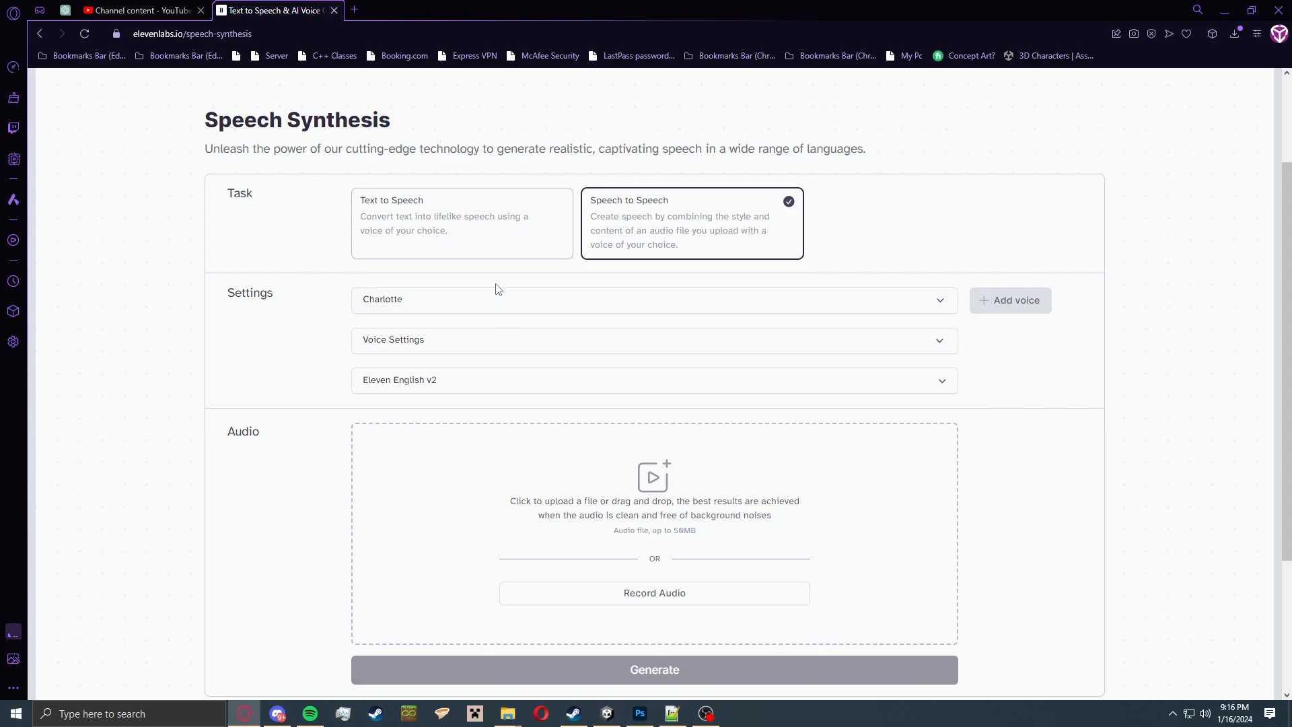
{"action": "left_click", "coordinate": [505, 300]}
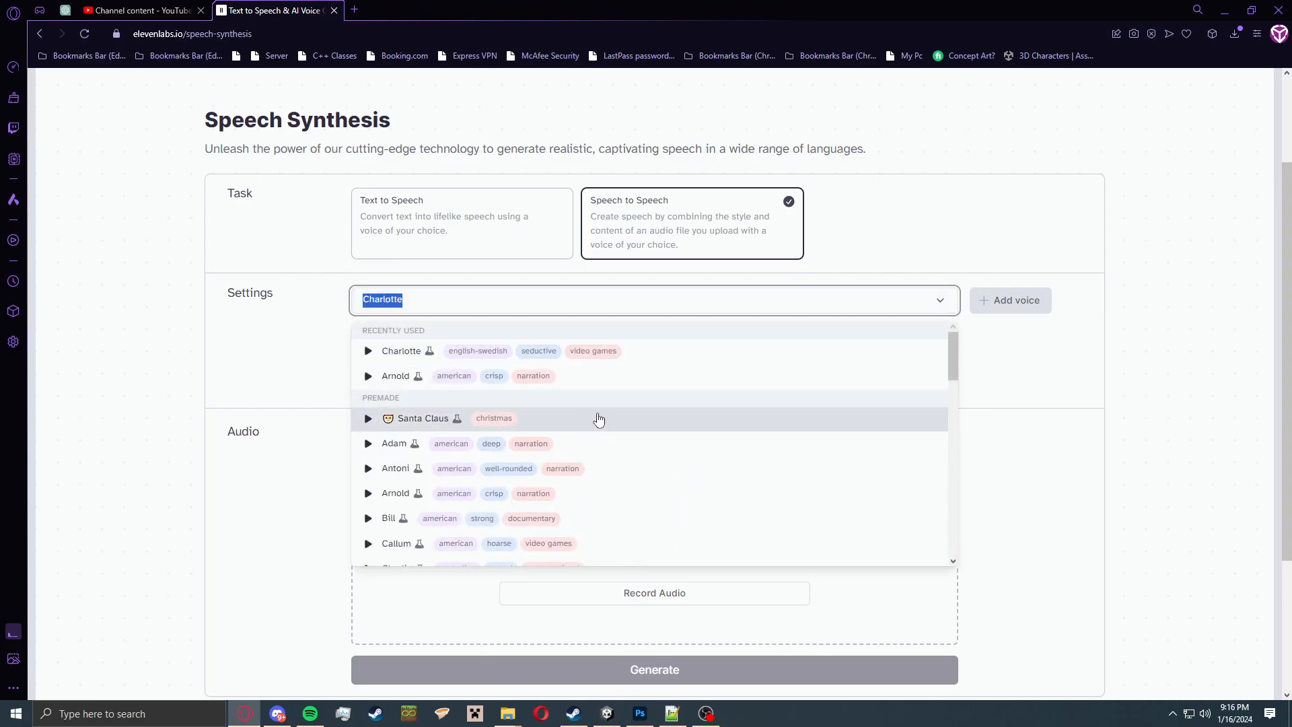
{"action": "scroll", "coordinate": [599, 419], "scroll_direction": "down", "scroll_amount": 5}
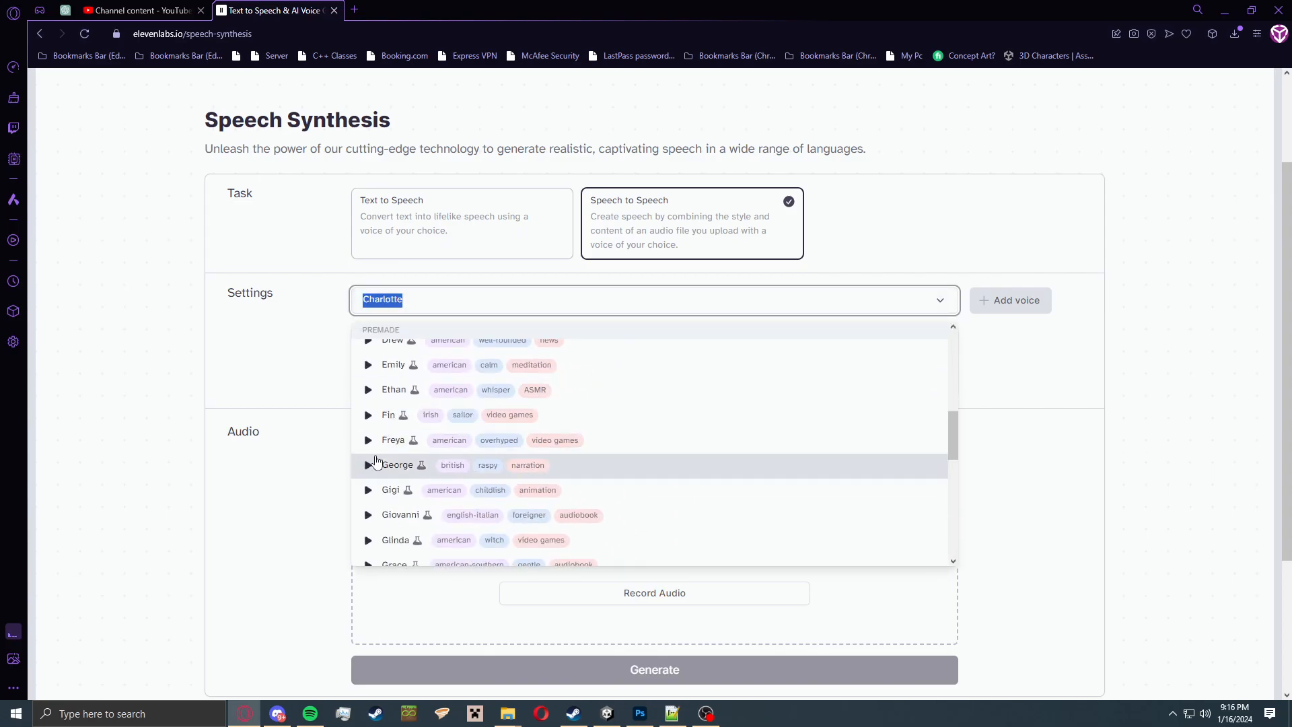
{"action": "left_click", "coordinate": [369, 440]}
{"action": "left_click", "coordinate": [369, 465]}
{"action": "left_click", "coordinate": [368, 491]}
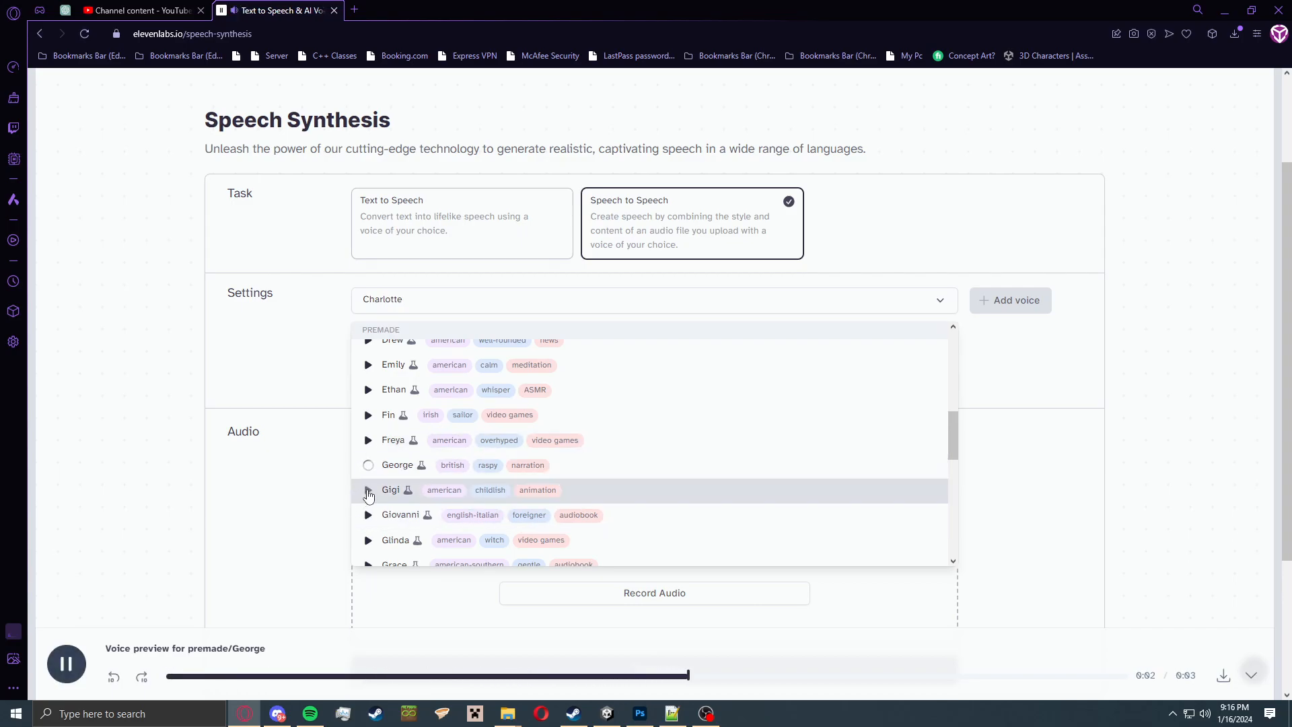
{"action": "scroll", "coordinate": [369, 505], "scroll_direction": "down", "scroll_amount": 1}
{"action": "scroll", "coordinate": [368, 445], "scroll_direction": "down", "scroll_amount": 4}
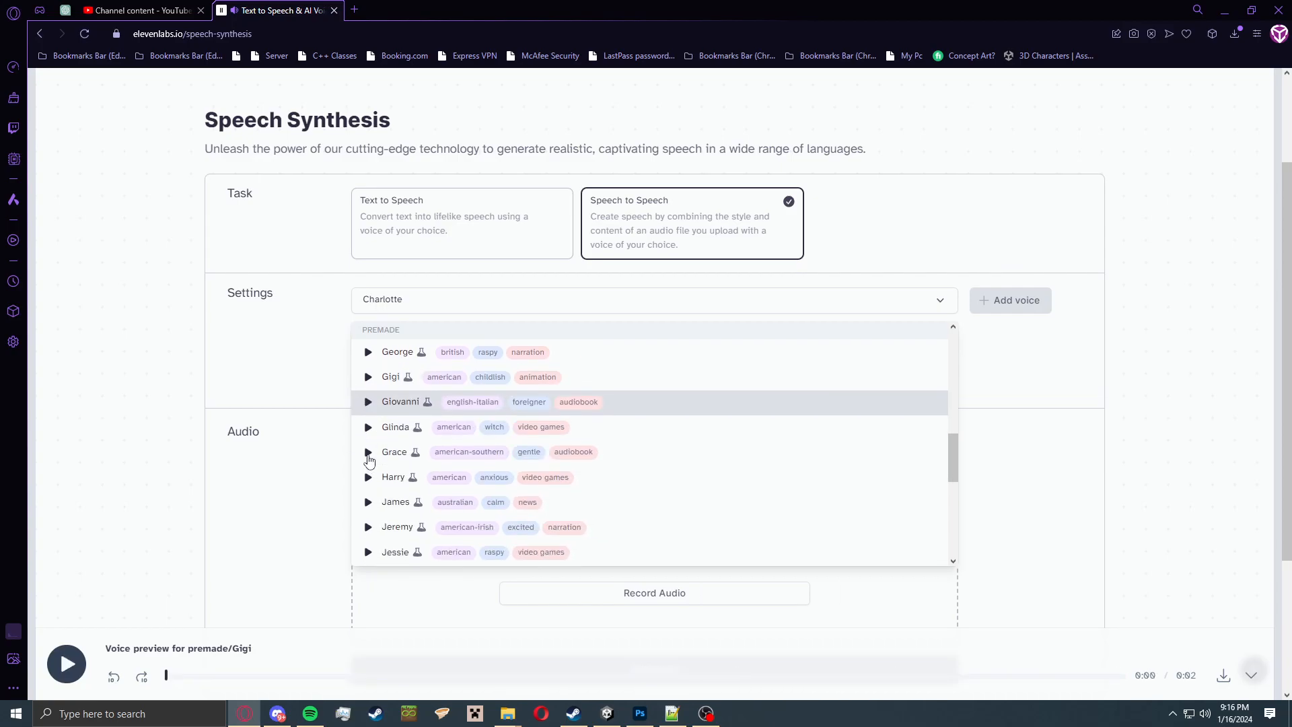
Preview the Lily and Liam voices, choose Liam as the voice, and stop the preview playback.
{"action": "left_click", "coordinate": [367, 433]}
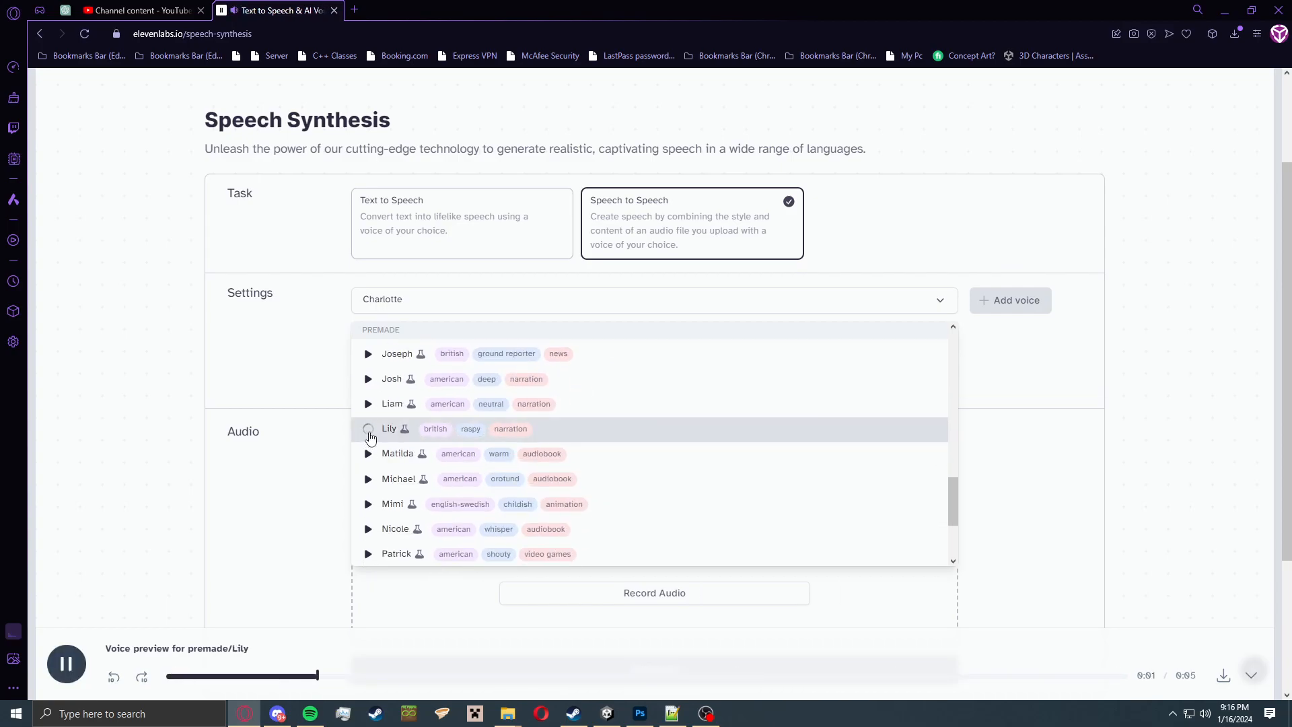
{"action": "left_click", "coordinate": [368, 405]}
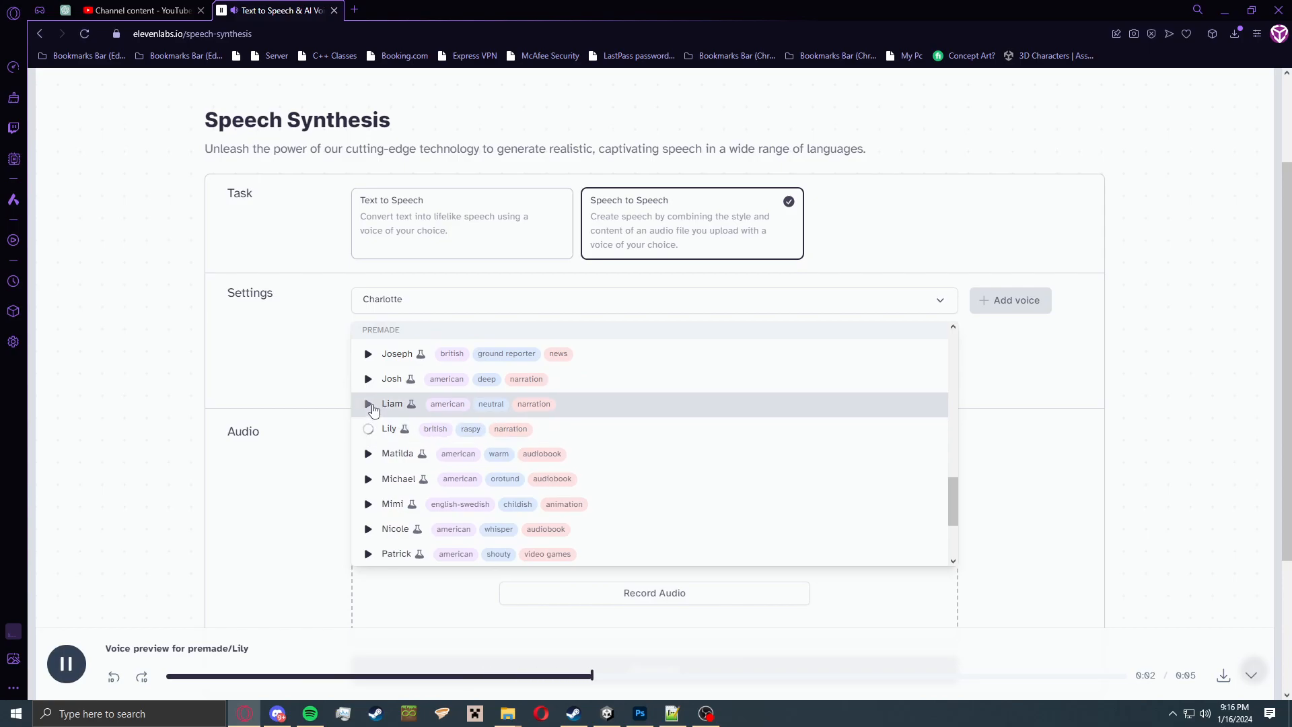
{"action": "left_click", "coordinate": [598, 411]}
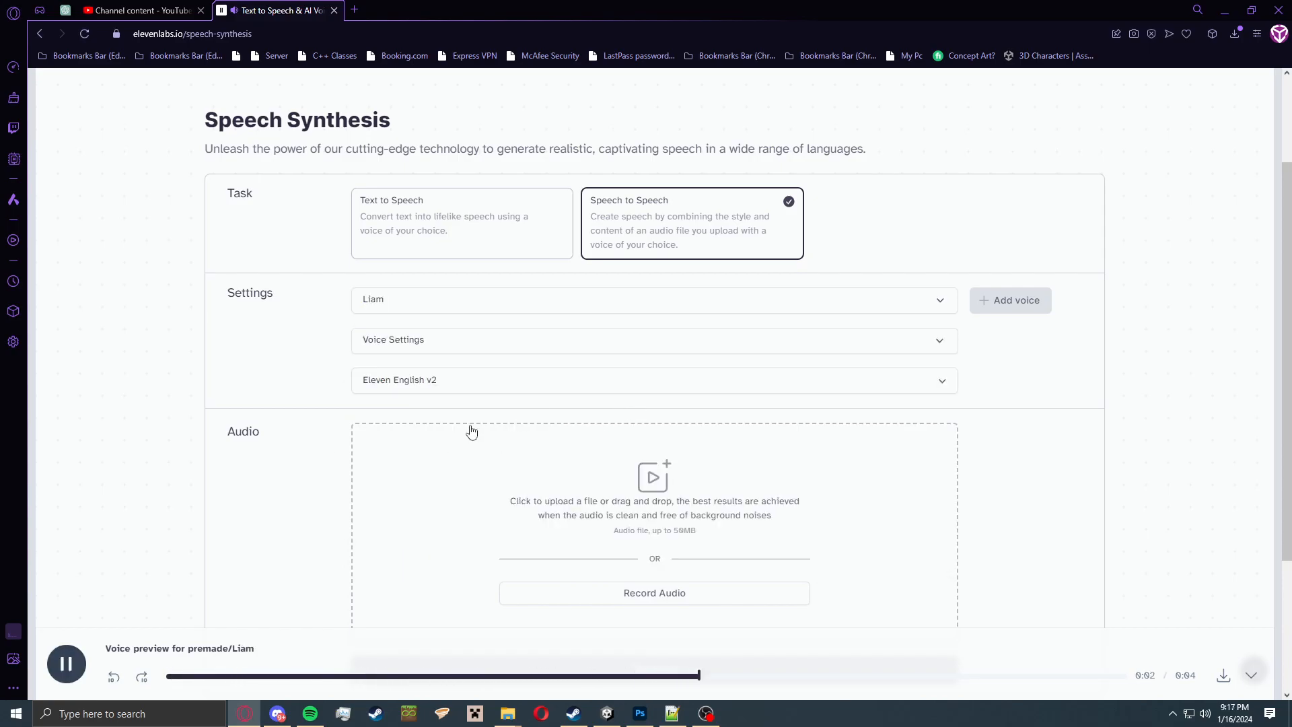
{"action": "left_click", "coordinate": [61, 673]}
Choose recording as the audio source and bring up the microphone recorder.
{"action": "scroll", "coordinate": [1024, 371], "scroll_direction": "down", "scroll_amount": 3}
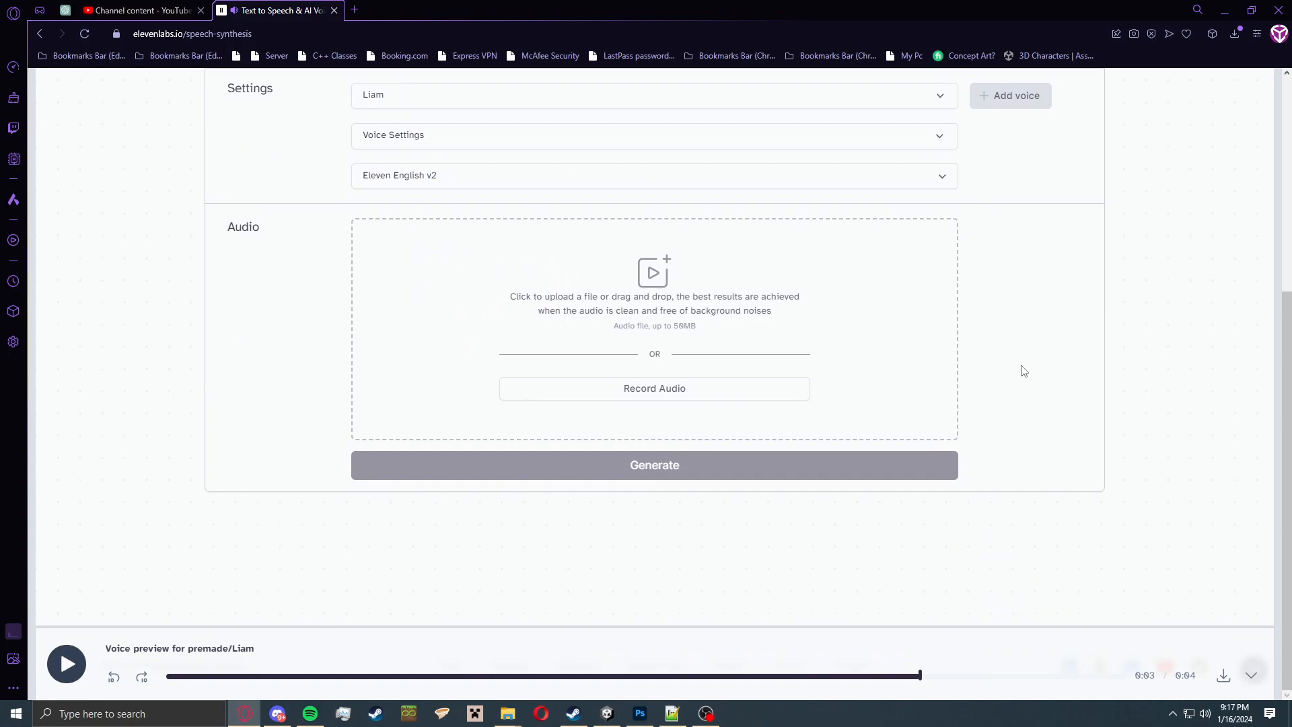
{"action": "scroll", "coordinate": [657, 409], "scroll_direction": "up", "scroll_amount": 3}
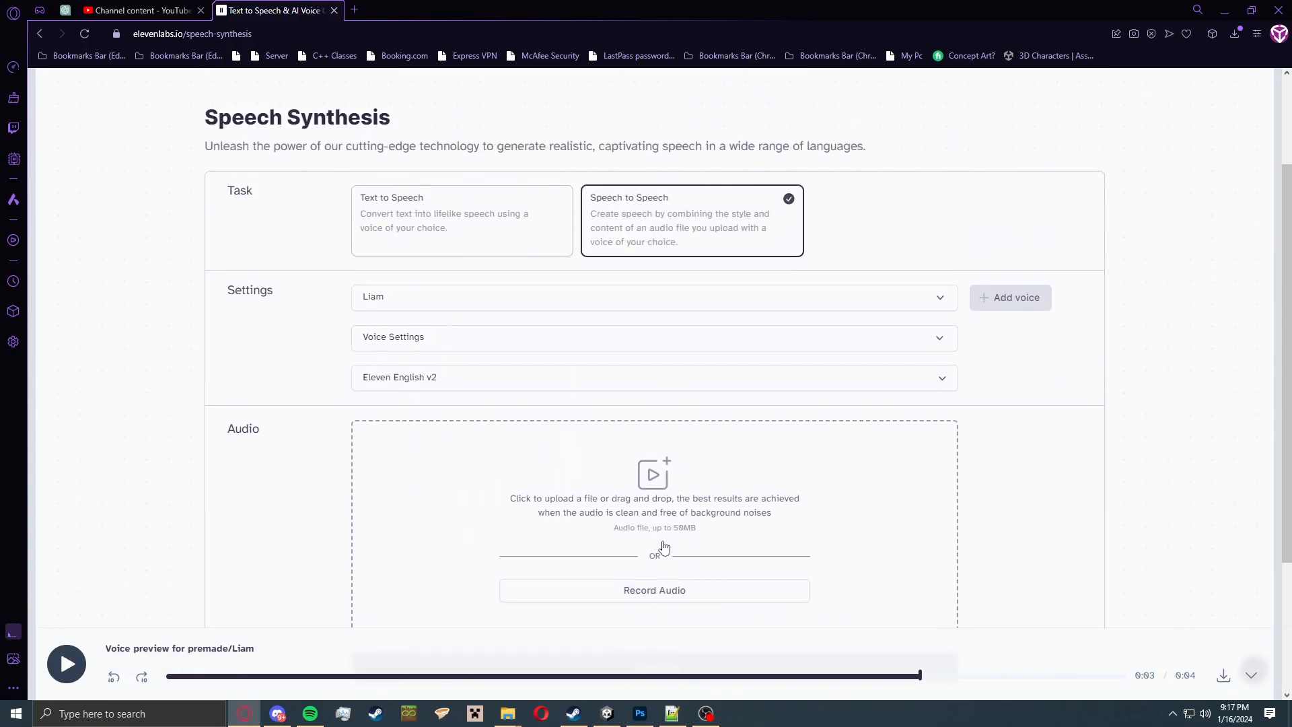
{"action": "left_click", "coordinate": [691, 598]}
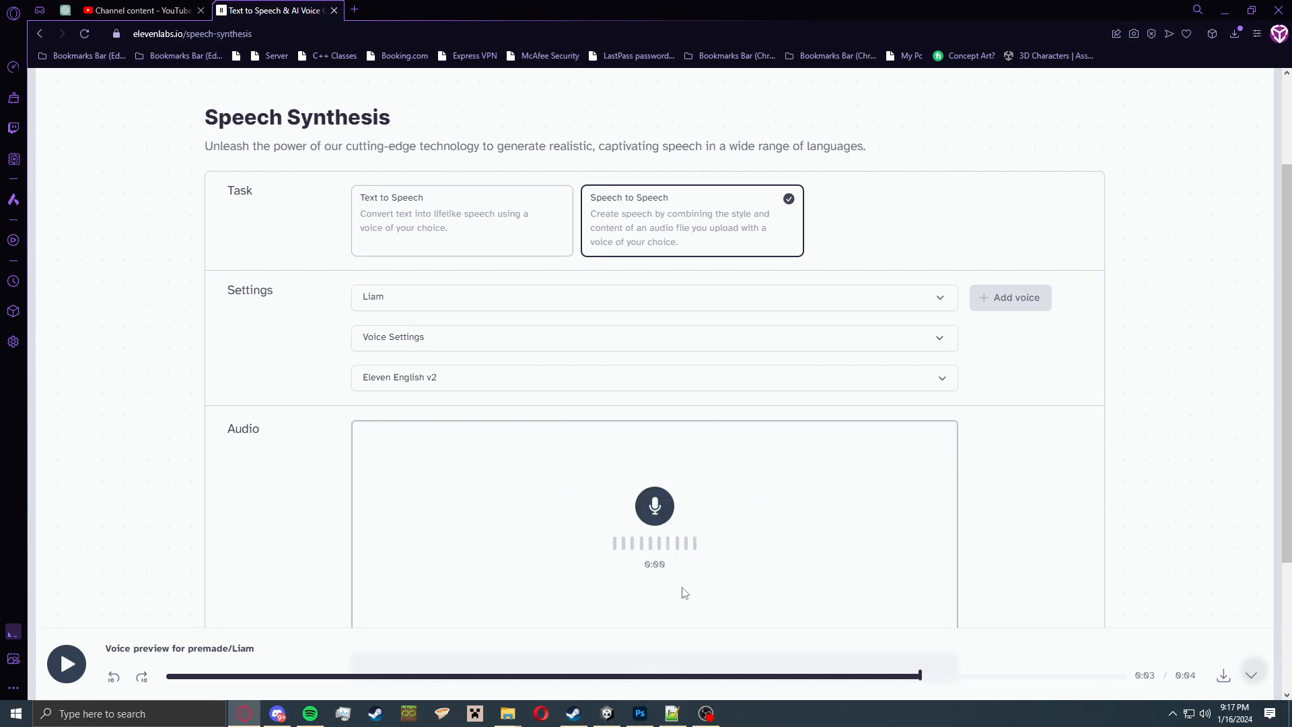
{"action": "scroll", "coordinate": [637, 495], "scroll_direction": "down", "scroll_amount": 1}
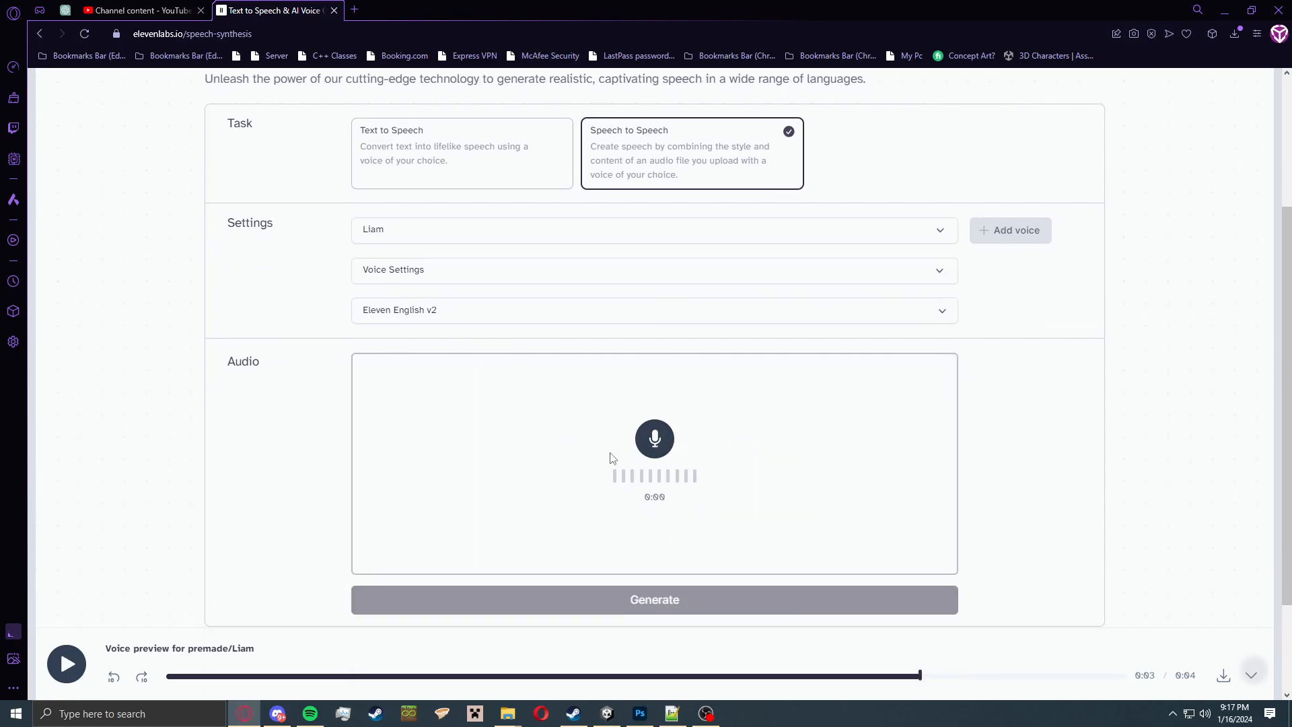
Record a spoken line of about 4 seconds with the microphone and play the recording back.
{"action": "left_click", "coordinate": [657, 438]}
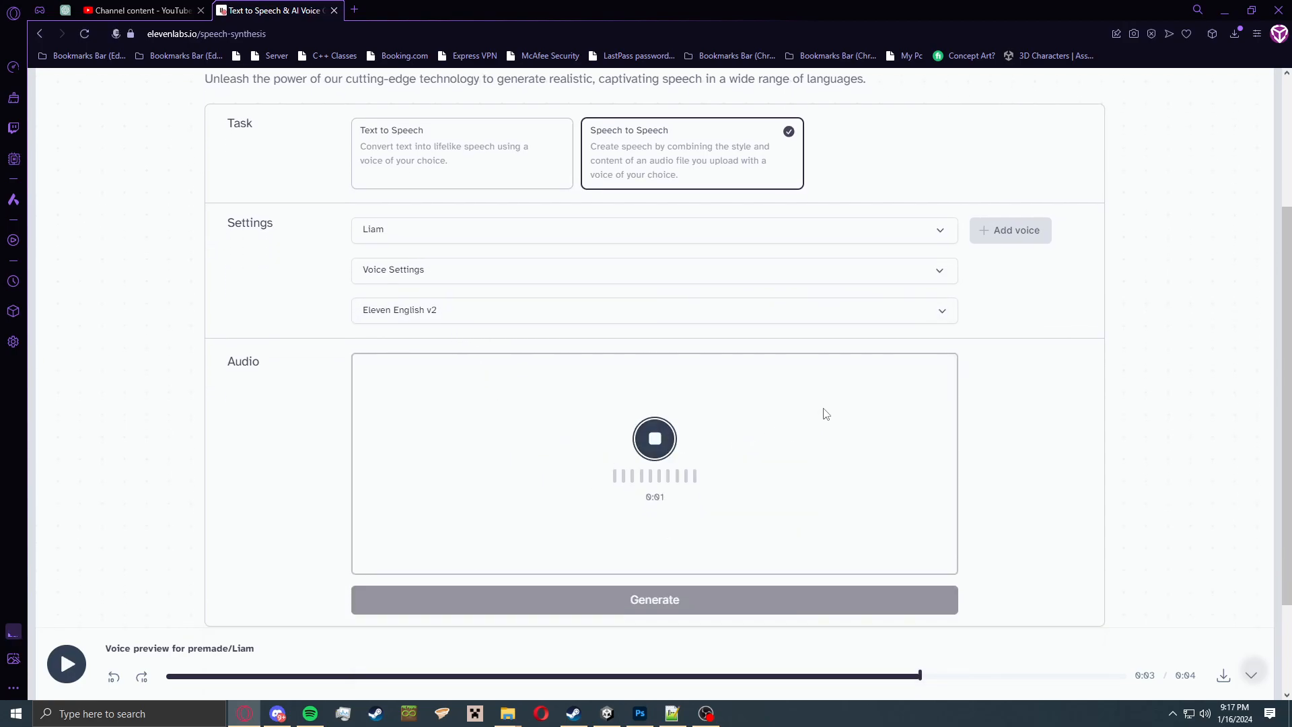
{"action": "left_click", "coordinate": [659, 453]}
{"action": "left_click", "coordinate": [720, 463]}
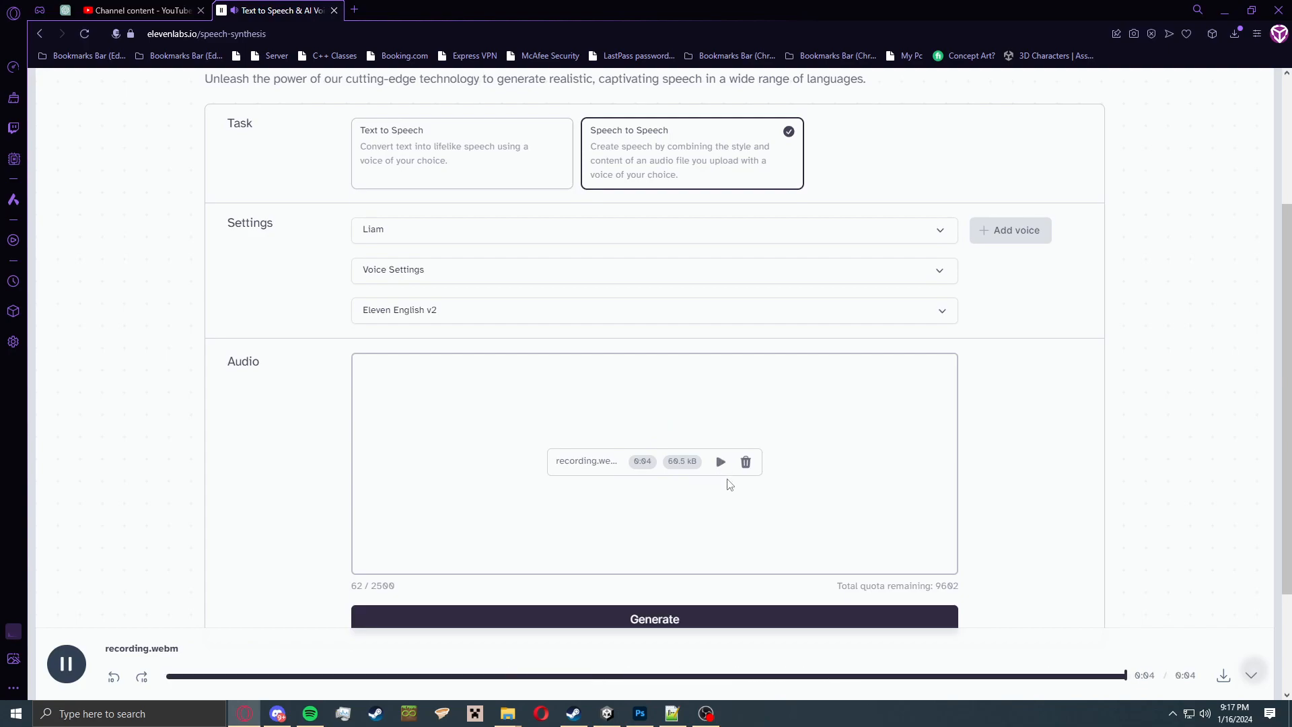
Generate the speech-to-speech audio from the recording in Liam's voice and listen to it.
{"action": "scroll", "coordinate": [665, 544], "scroll_direction": "down", "scroll_amount": 3}
{"action": "left_click", "coordinate": [675, 471]}
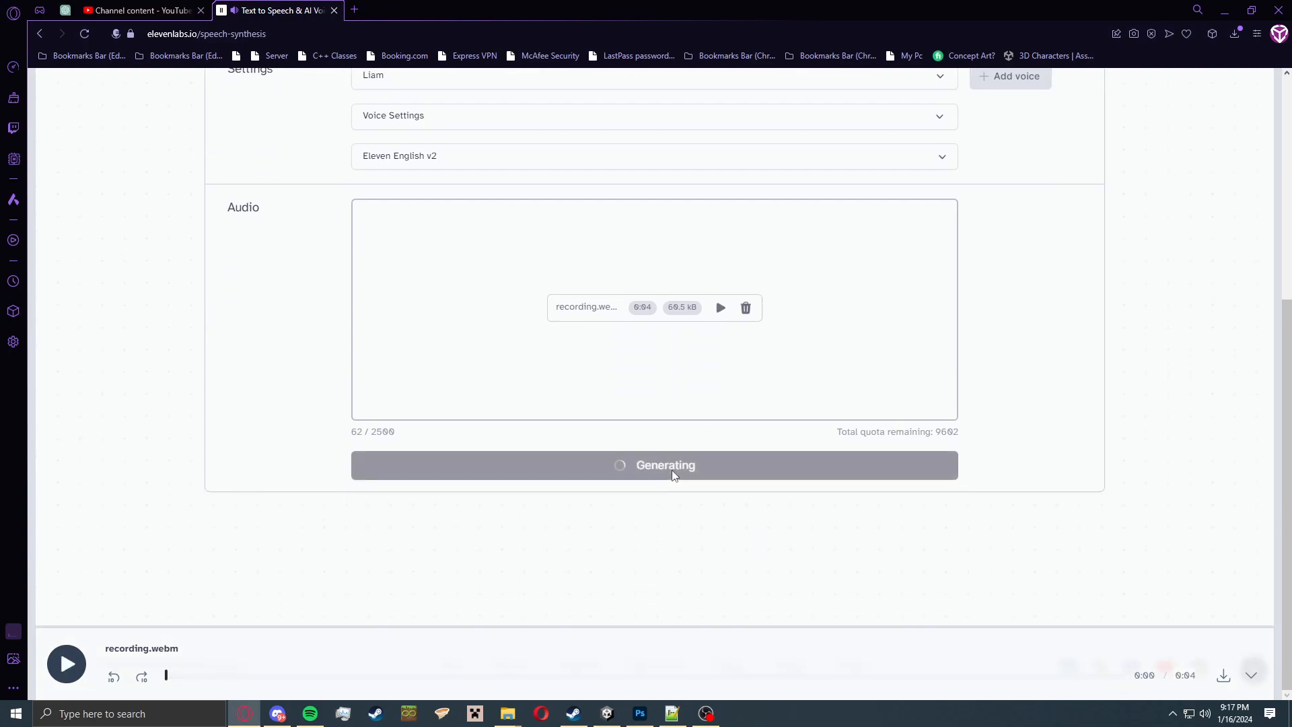
{"action": "scroll", "coordinate": [644, 554], "scroll_direction": "up", "scroll_amount": 3}
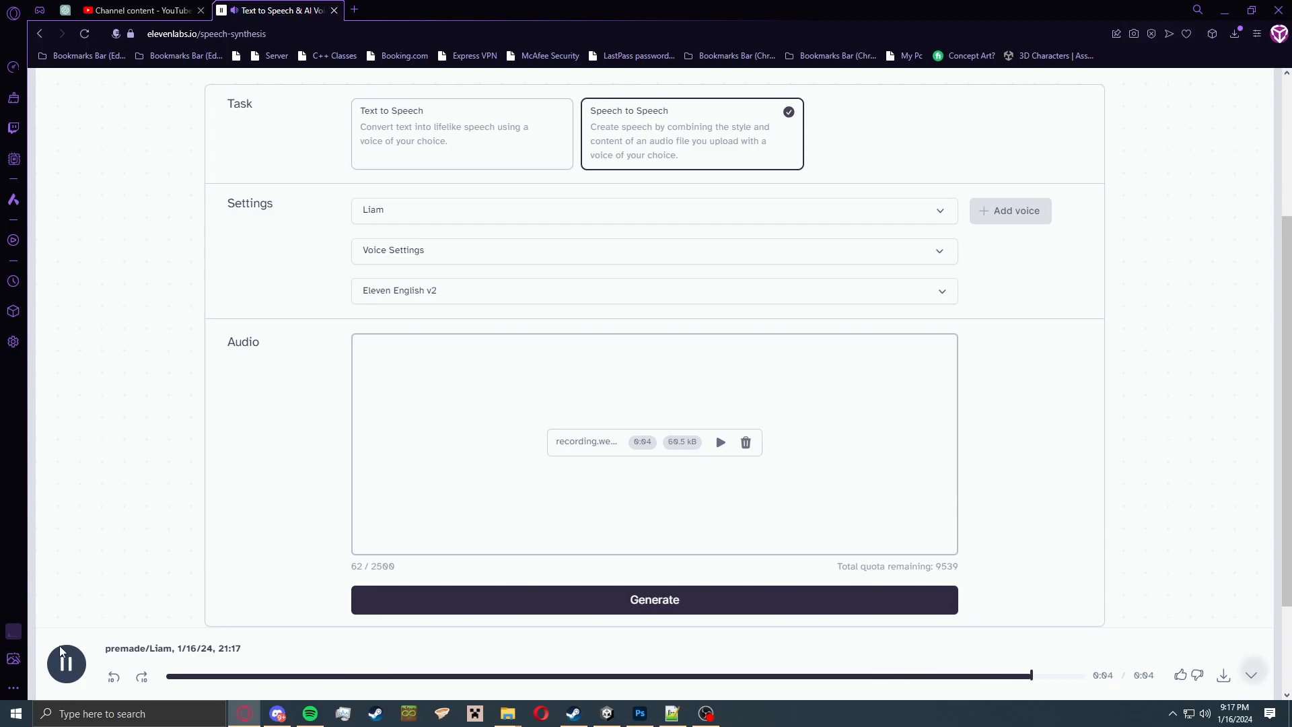
Switch the task to Text to Speech and set the model to Eleven Multilingual v1.
{"action": "scroll", "coordinate": [519, 305], "scroll_direction": "up", "scroll_amount": 3}
{"action": "left_click", "coordinate": [450, 256]}
{"action": "scroll", "coordinate": [584, 402], "scroll_direction": "down", "scroll_amount": 1}
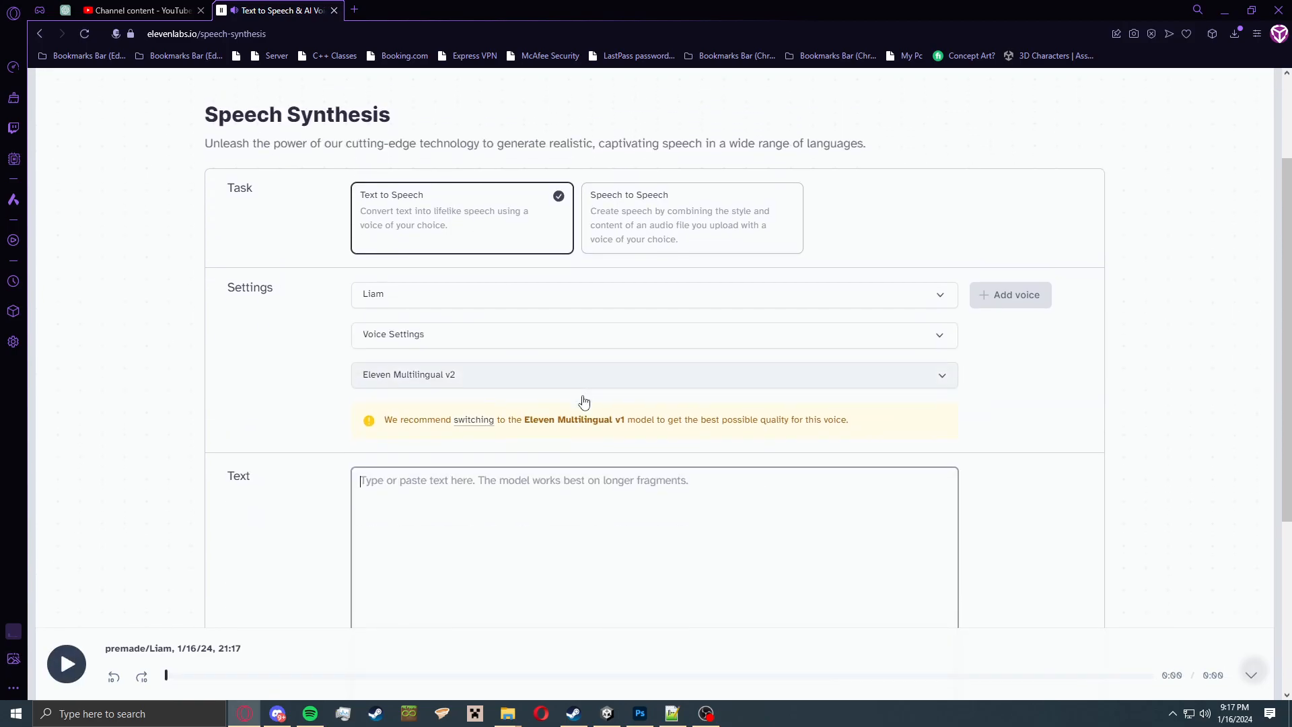
{"action": "scroll", "coordinate": [585, 402], "scroll_direction": "down", "scroll_amount": 2}
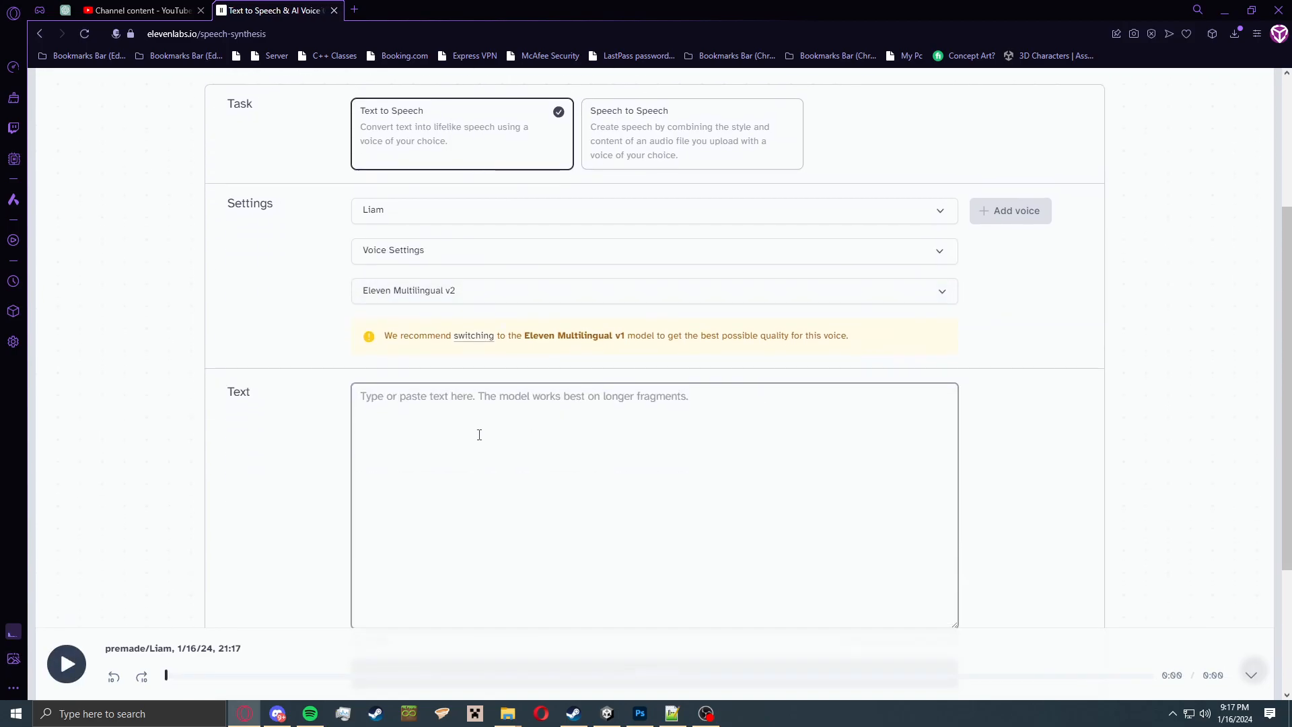
{"action": "left_click", "coordinate": [508, 298]}
{"action": "left_click", "coordinate": [560, 412]}
{"action": "scroll", "coordinate": [582, 431], "scroll_direction": "down", "scroll_amount": 2}
{"action": "left_click", "coordinate": [616, 290]}
{"action": "scroll", "coordinate": [616, 290], "scroll_direction": "up", "scroll_amount": 4}
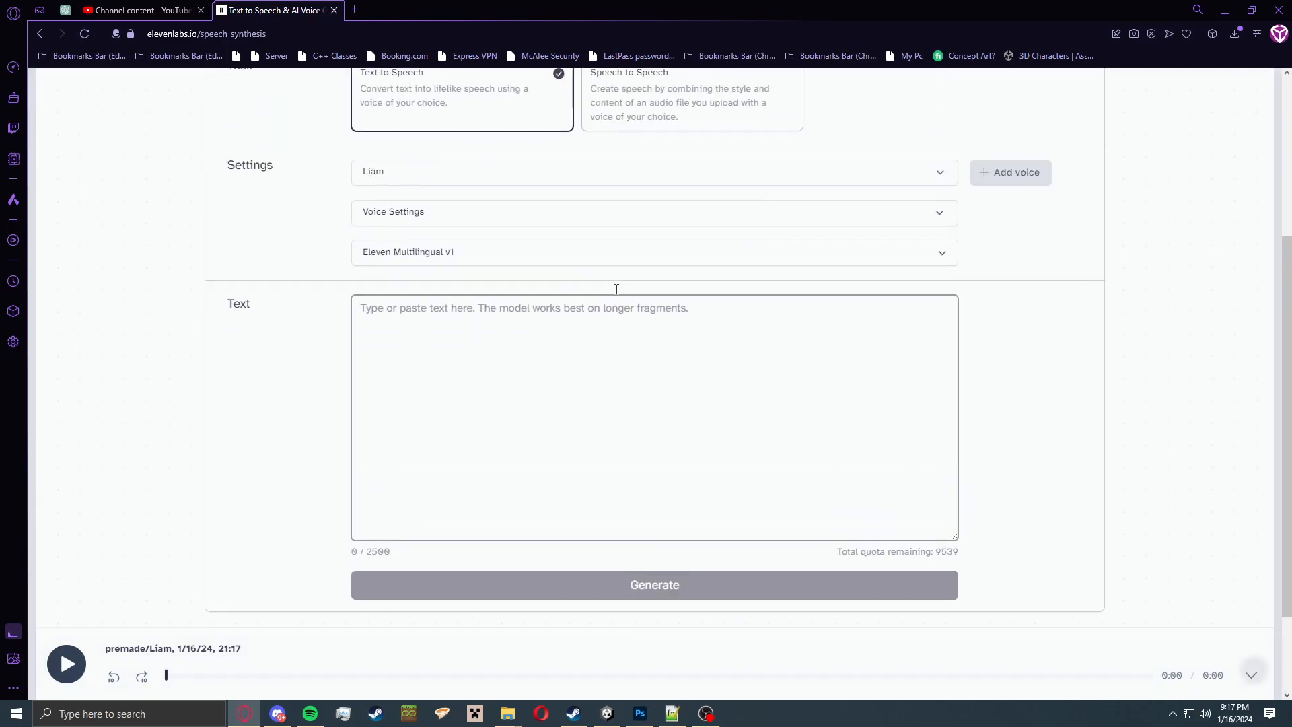
{"action": "scroll", "coordinate": [615, 496], "scroll_direction": "down", "scroll_amount": 3}
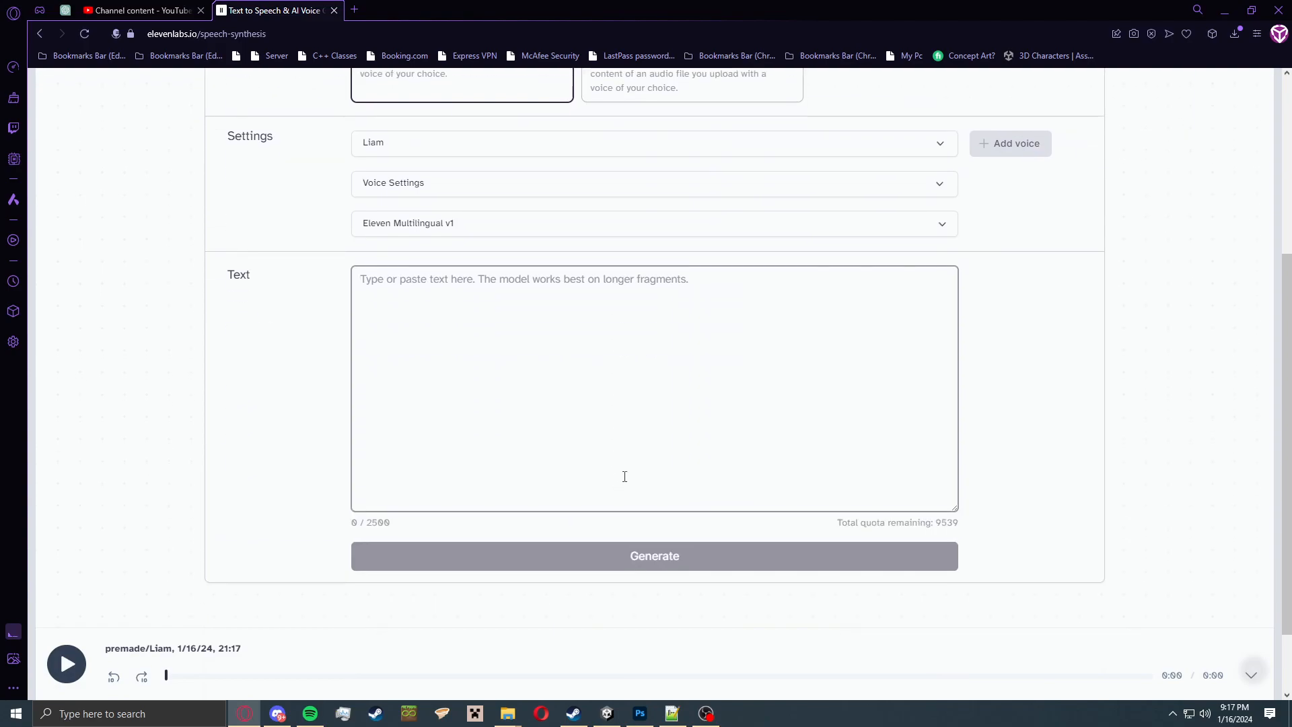
Enter the text "Where am I? I don't know where to go!" and correct its spelling with the suggested replacements.
{"action": "type", "text": "Where am"}
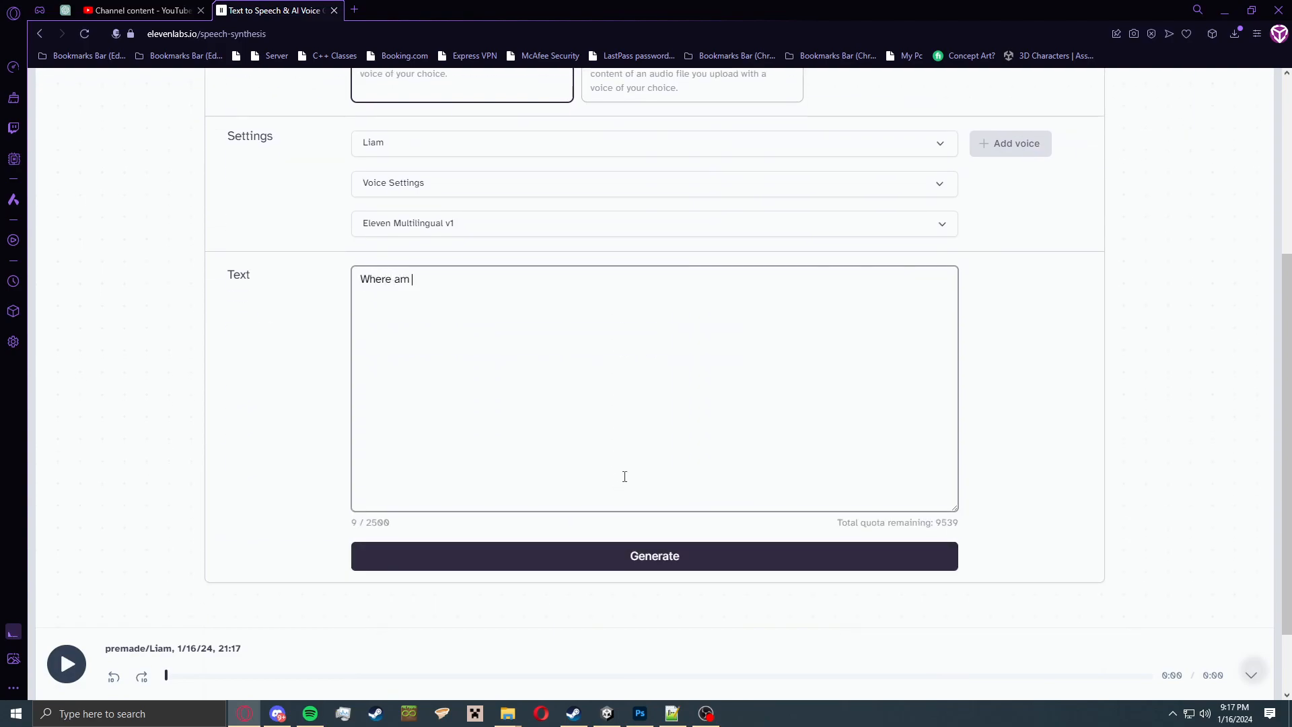
{"action": "type", "text": " i? I dont know where to go!"}
{"action": "right_click", "coordinate": [445, 279]}
{"action": "left_click", "coordinate": [471, 291]}
{"action": "right_click", "coordinate": [416, 279]}
{"action": "left_click", "coordinate": [437, 297]}
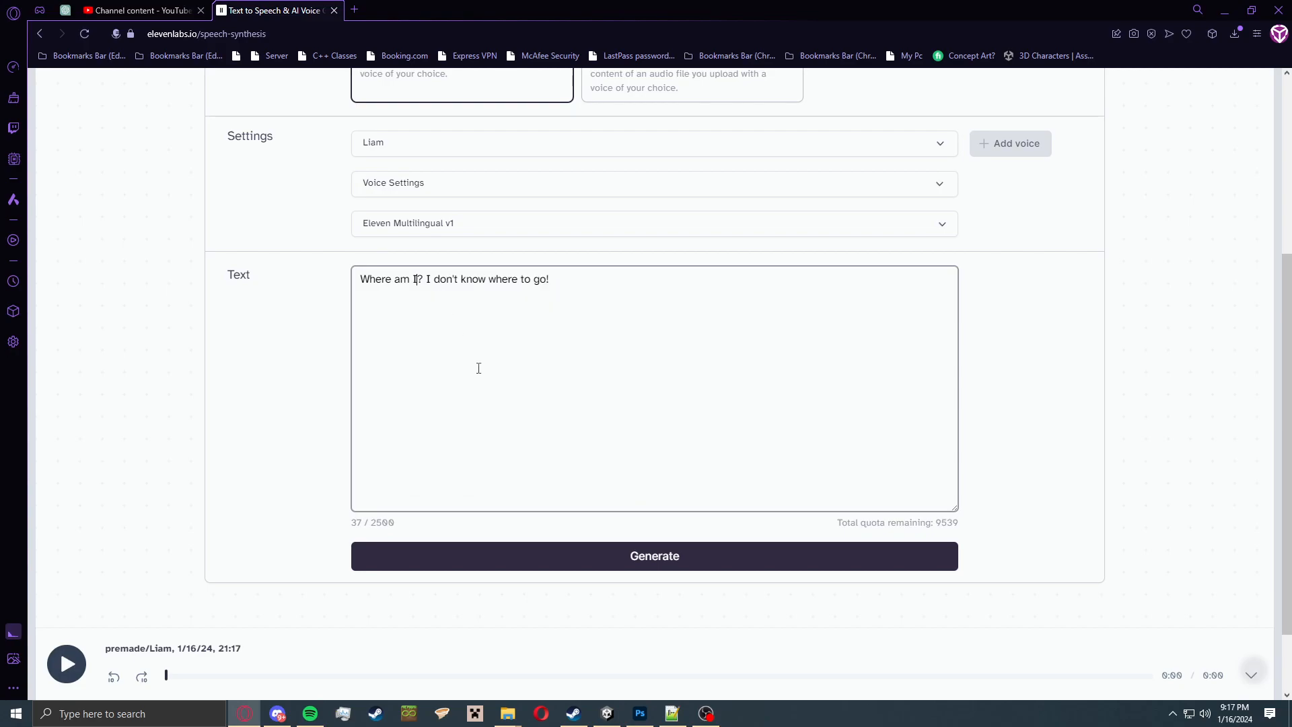
Generate the text line repeatedly in Liam's voice to hear several different takes.
{"action": "left_click", "coordinate": [681, 559]}
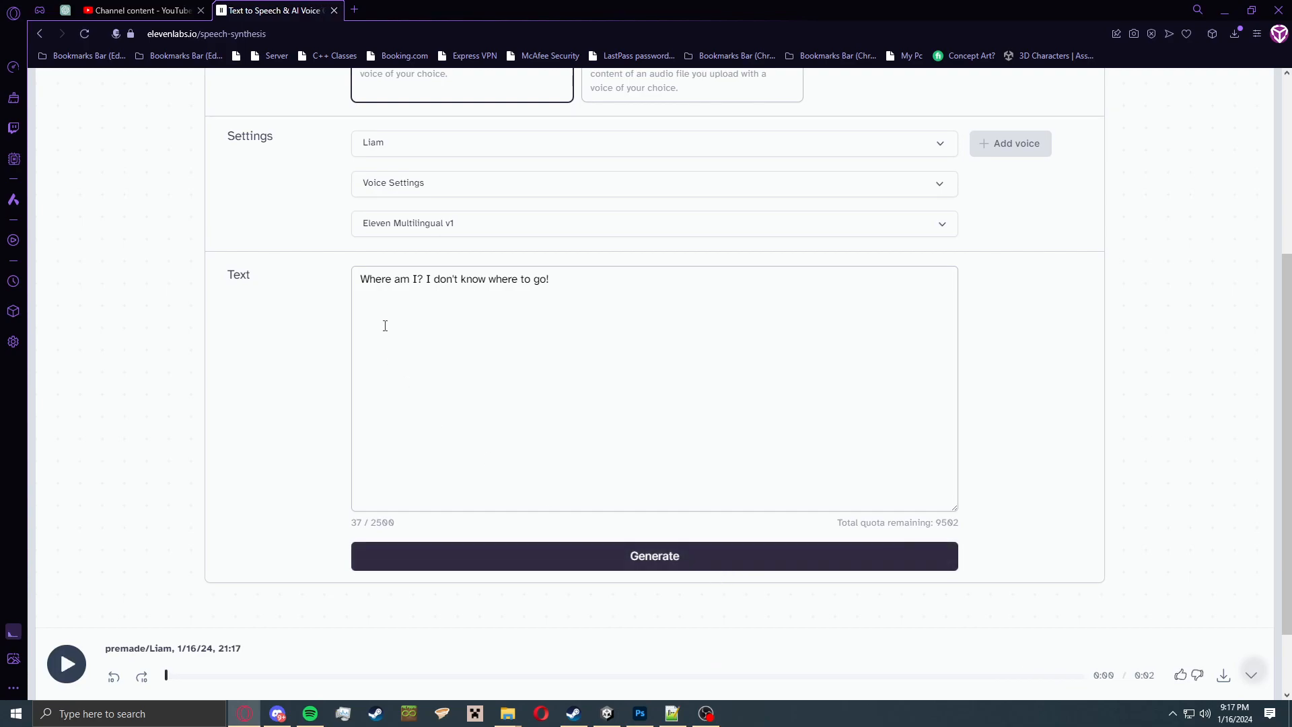
{"action": "left_click", "coordinate": [359, 279]}
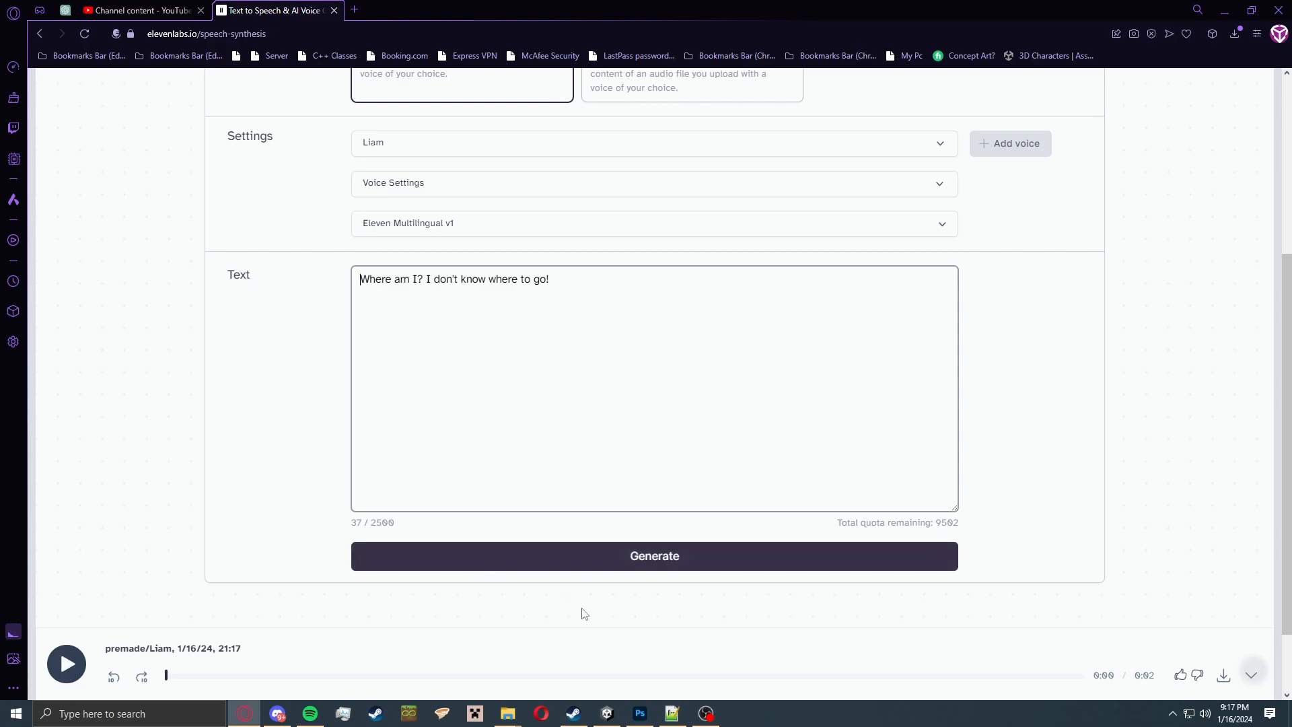
{"action": "left_click", "coordinate": [644, 552]}
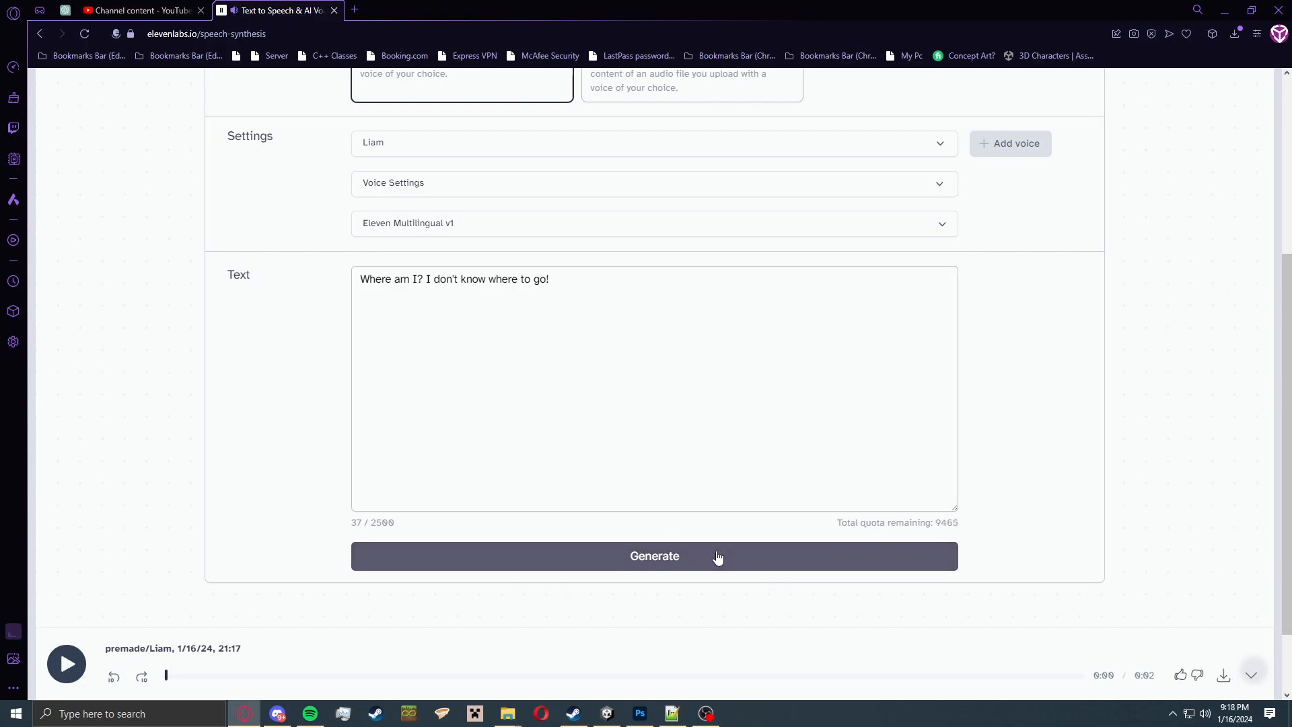
{"action": "left_click", "coordinate": [751, 567]}
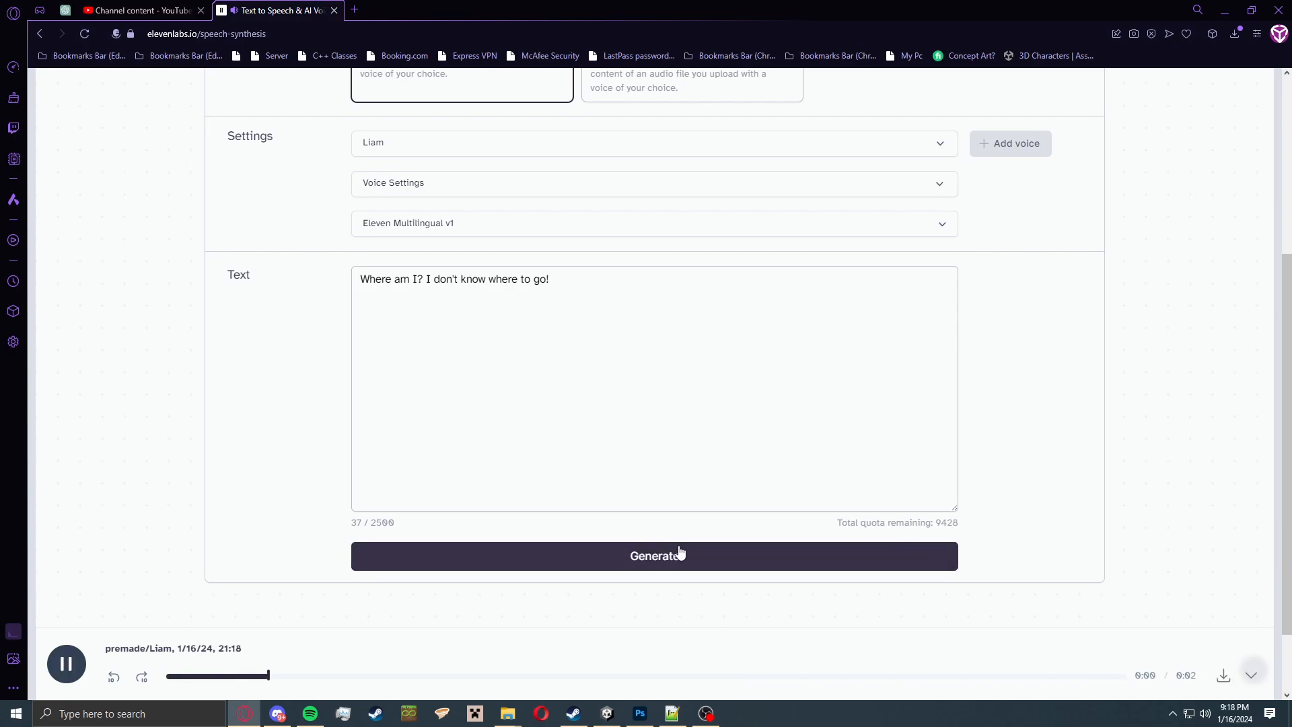
{"action": "left_click", "coordinate": [684, 550]}
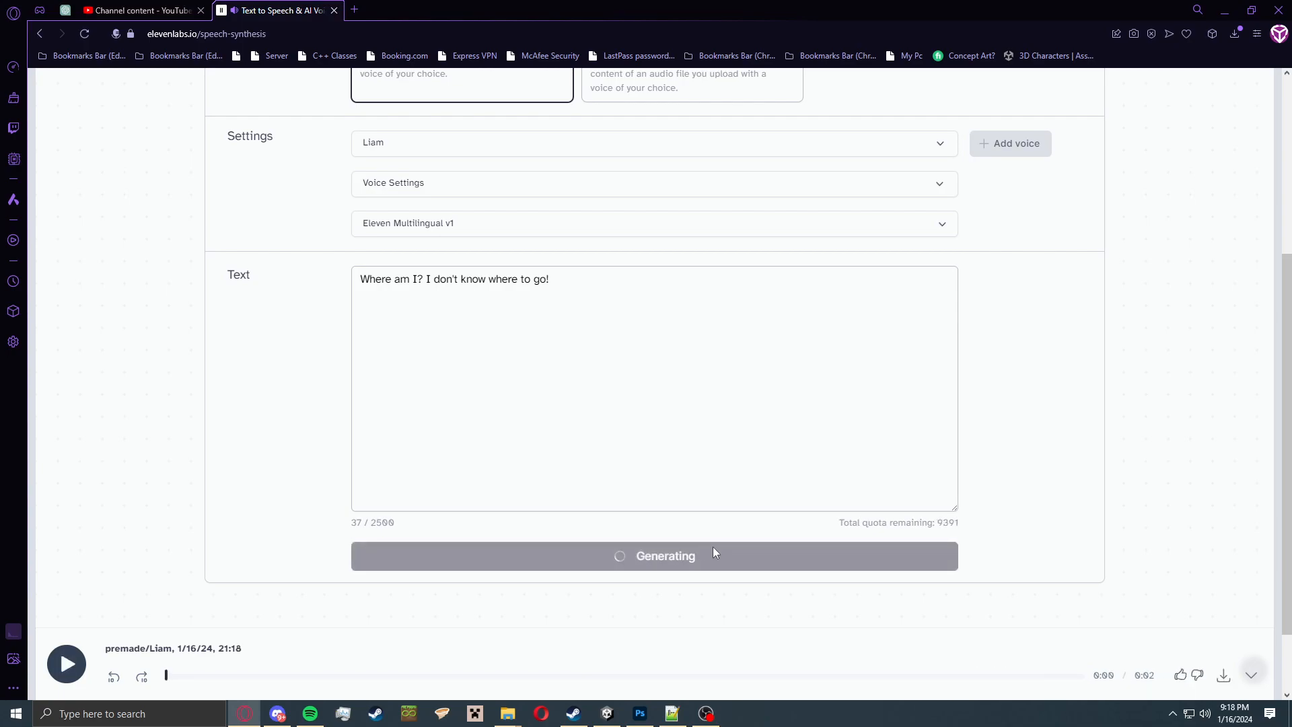
{"action": "left_click", "coordinate": [666, 567]}
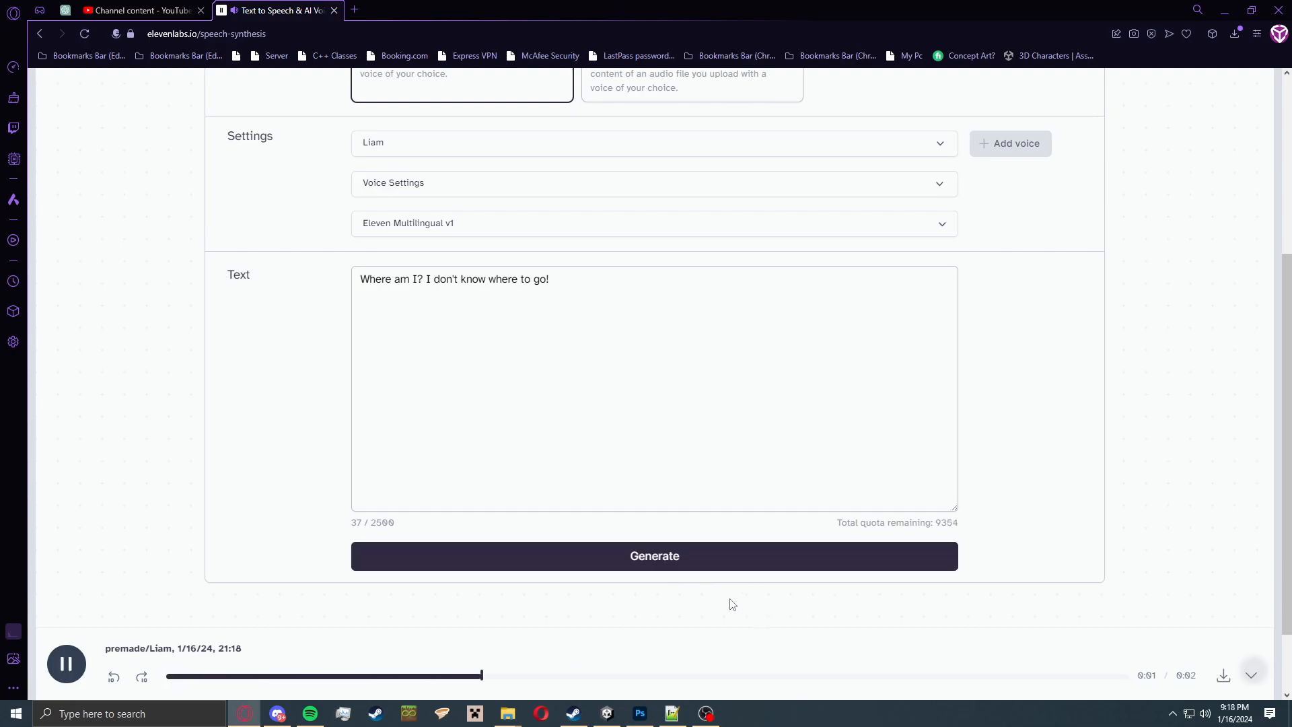
Switch the task back to Speech to Speech and choose recording as the audio source.
{"action": "scroll", "coordinate": [718, 442], "scroll_direction": "up", "scroll_amount": 4}
{"action": "left_click", "coordinate": [698, 360]}
{"action": "scroll", "coordinate": [767, 384], "scroll_direction": "down", "scroll_amount": 5}
{"action": "left_click", "coordinate": [721, 410]}
Record a new voice clip of about 3 seconds and generate it in Liam's voice.
{"action": "left_click", "coordinate": [653, 484]}
{"action": "left_click", "coordinate": [697, 384]}
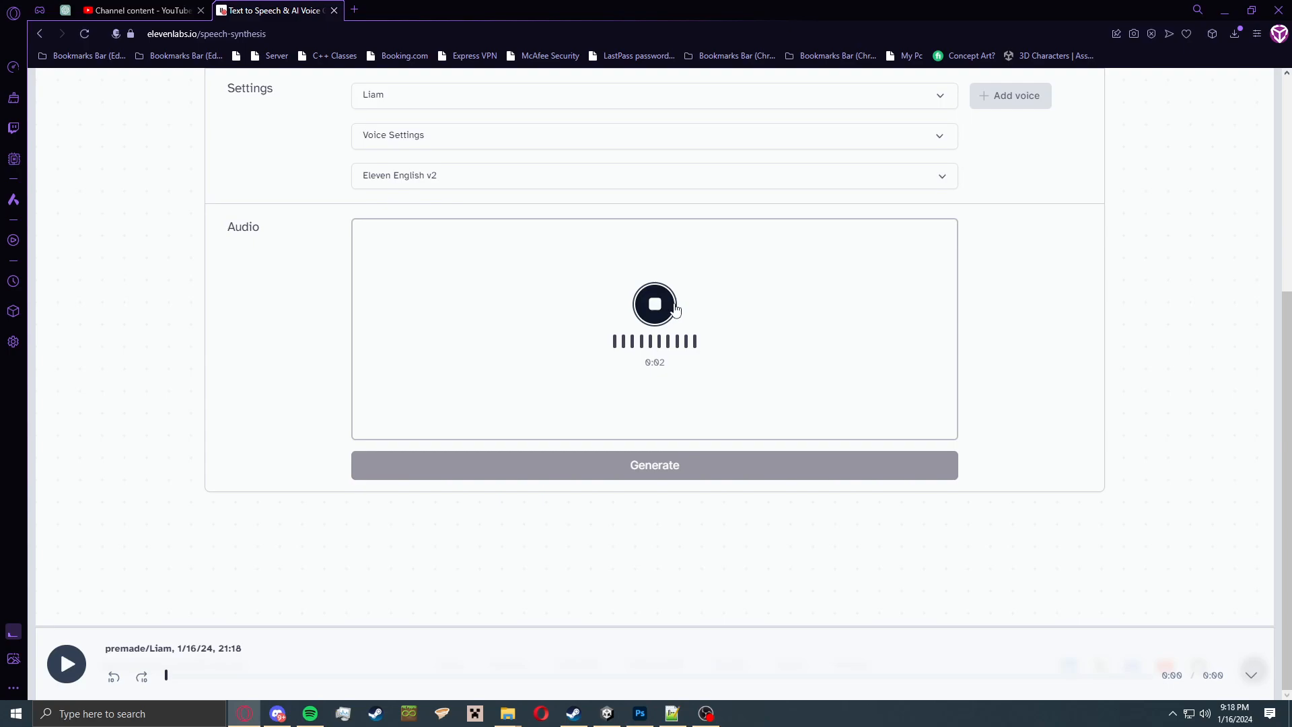
{"action": "left_click", "coordinate": [669, 307]}
{"action": "left_click", "coordinate": [698, 493]}
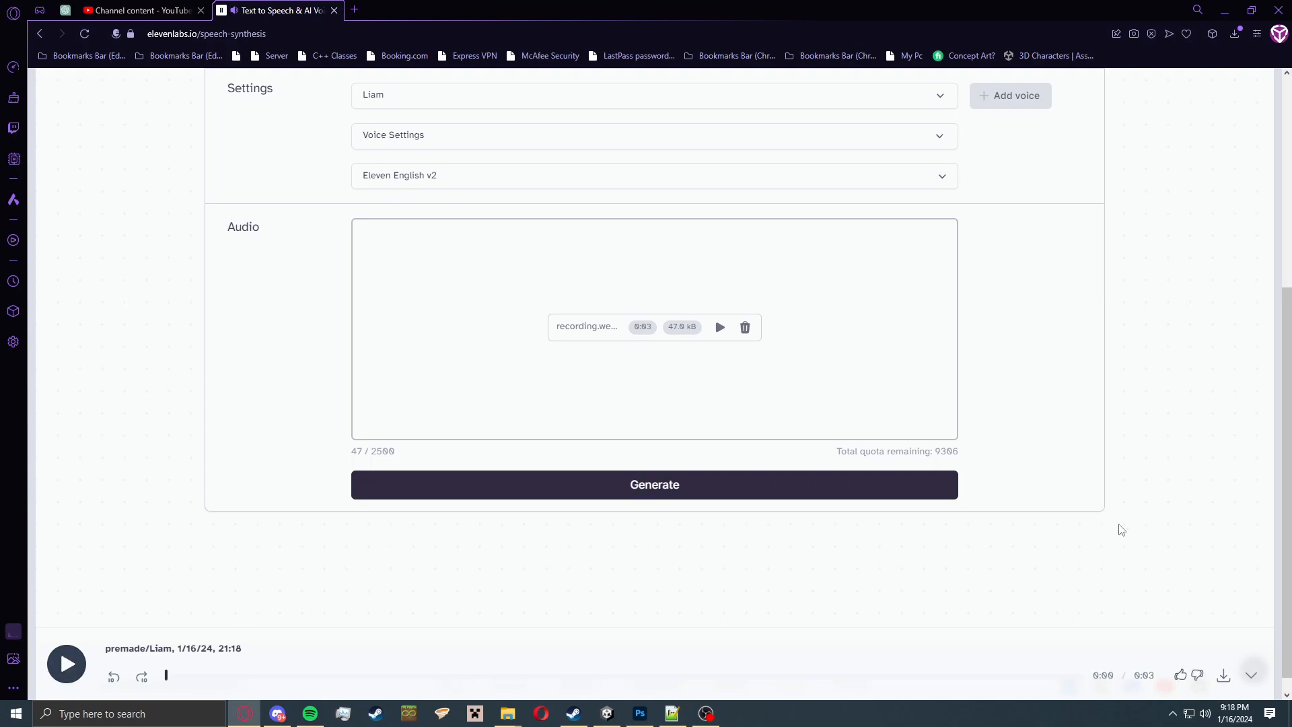
Return to Text to Speech, append "he said angrily" to the line, and generate the audio.
{"action": "scroll", "coordinate": [1125, 418], "scroll_direction": "up", "scroll_amount": 3}
{"action": "scroll", "coordinate": [1171, 470], "scroll_direction": "down", "scroll_amount": 3}
{"action": "scroll", "coordinate": [370, 297], "scroll_direction": "up", "scroll_amount": 4}
{"action": "left_click", "coordinate": [370, 297]}
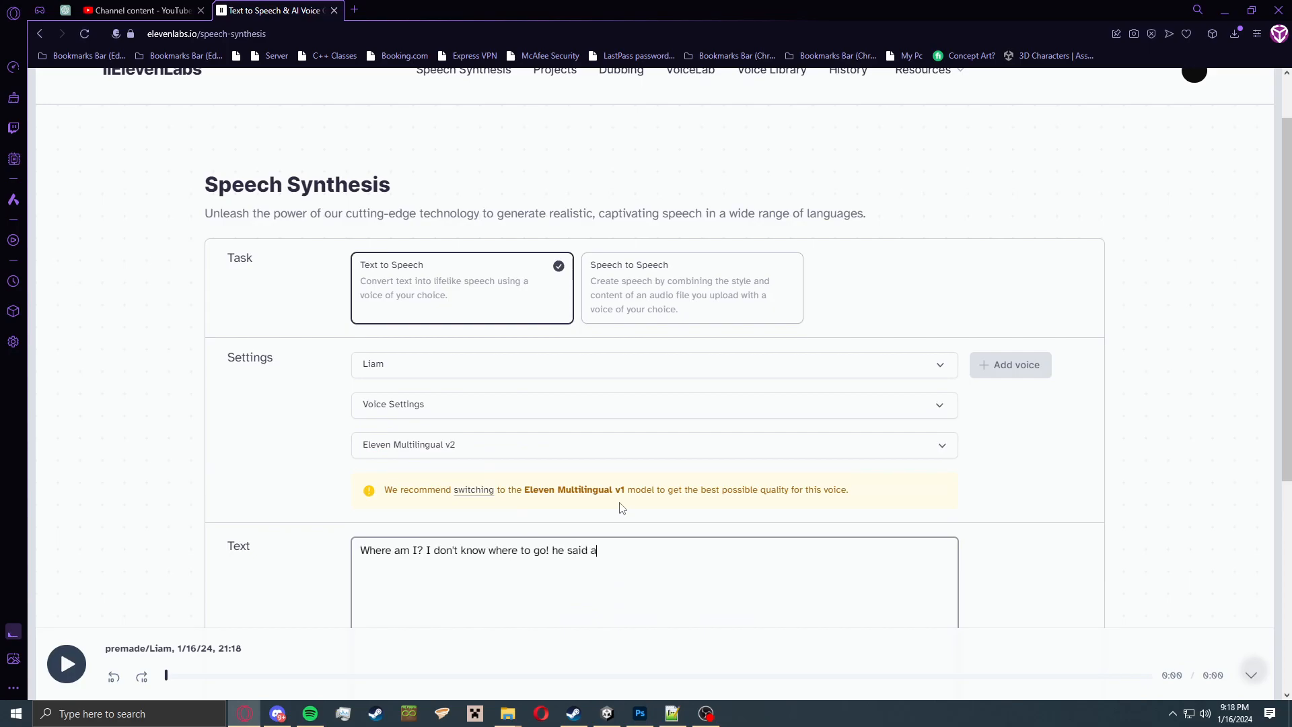
{"action": "scroll", "coordinate": [696, 494], "scroll_direction": "down", "scroll_amount": 2}
{"action": "left_click", "coordinate": [652, 558]}
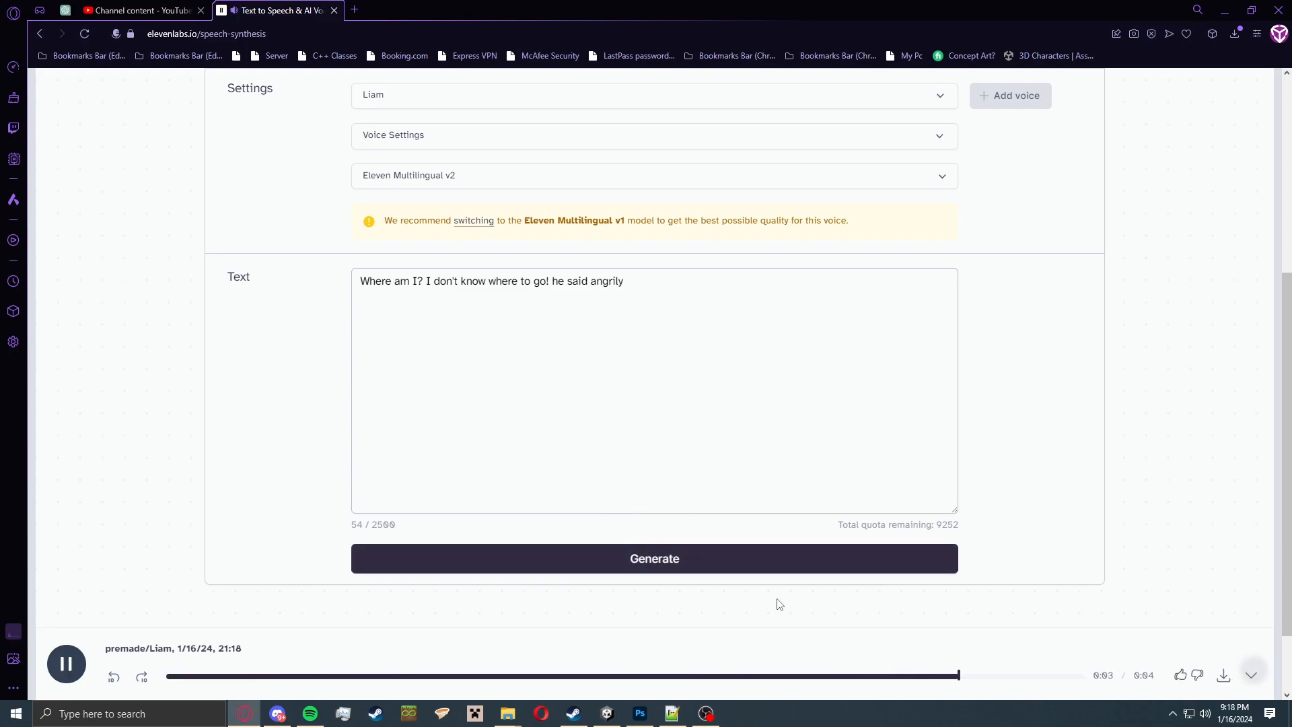
Remove "he said angrily" from the text and generate the shortened line again.
{"action": "left_click", "coordinate": [662, 289]}
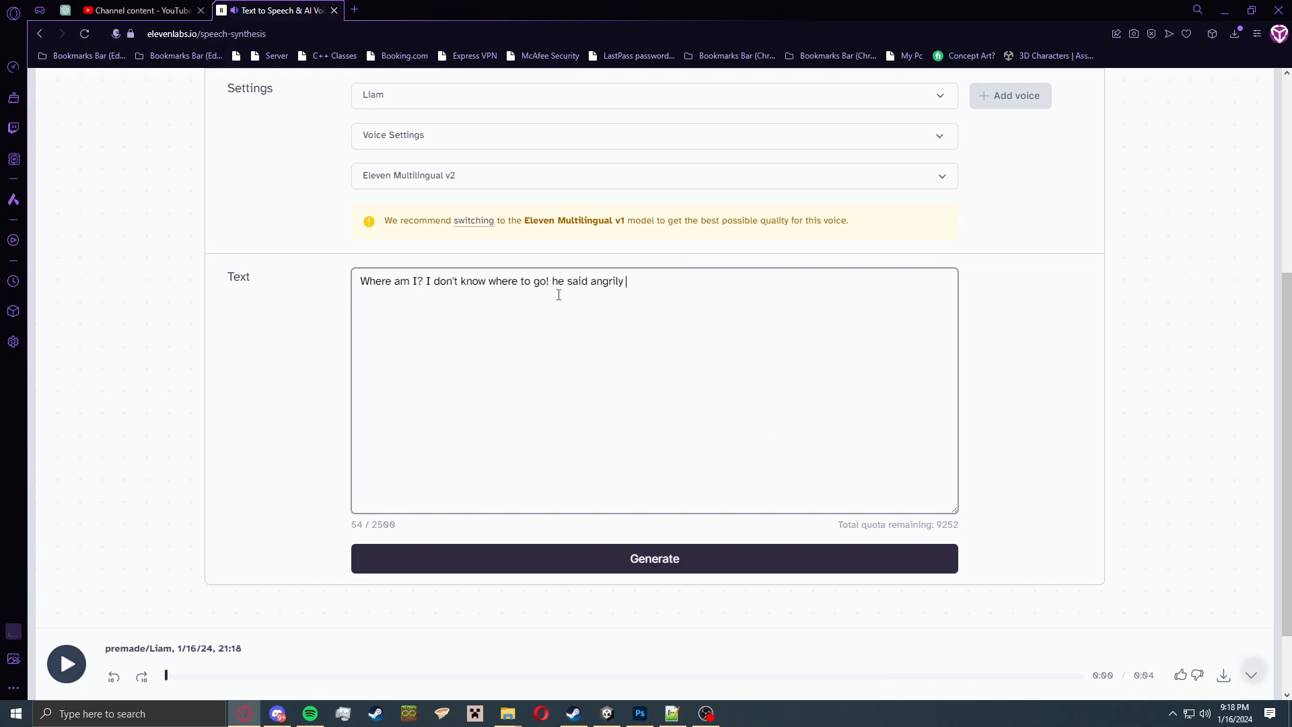
{"action": "left_click_drag", "start_coordinate": [704, 276], "coordinate": [551, 295]}
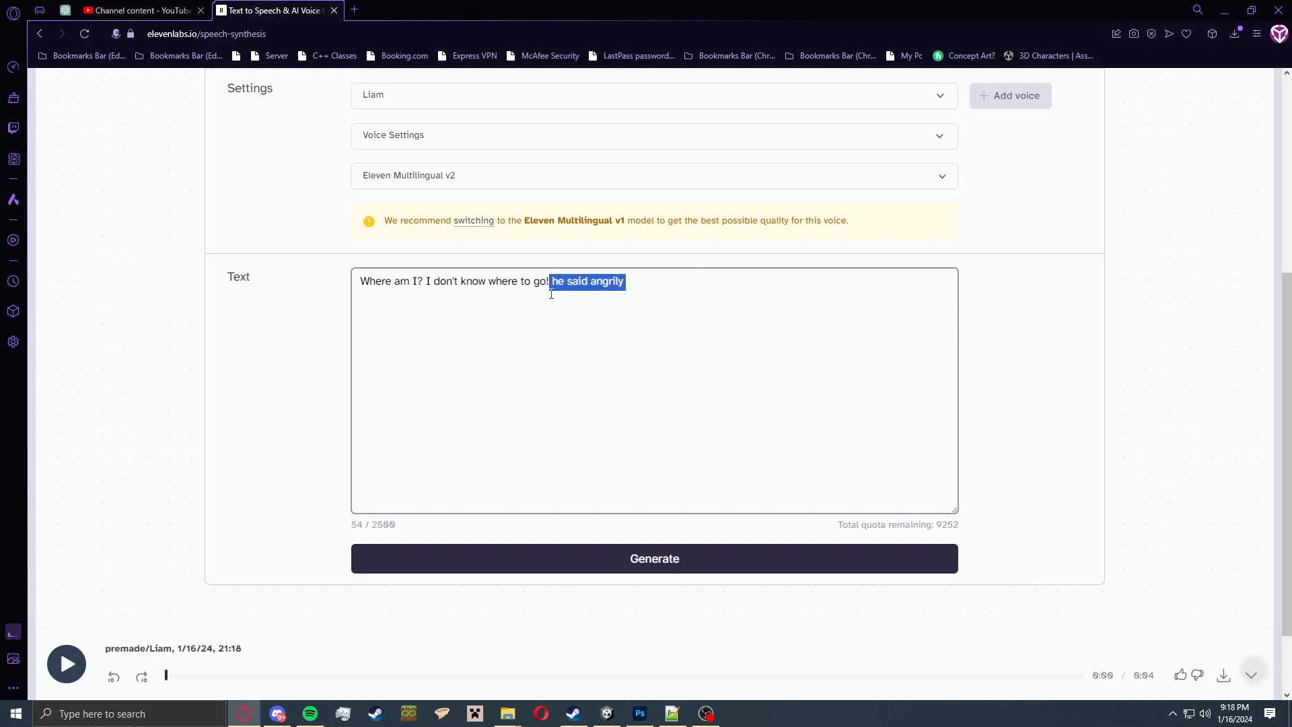
{"action": "key", "text": "BackSpace"}
{"action": "left_click", "coordinate": [670, 558]}
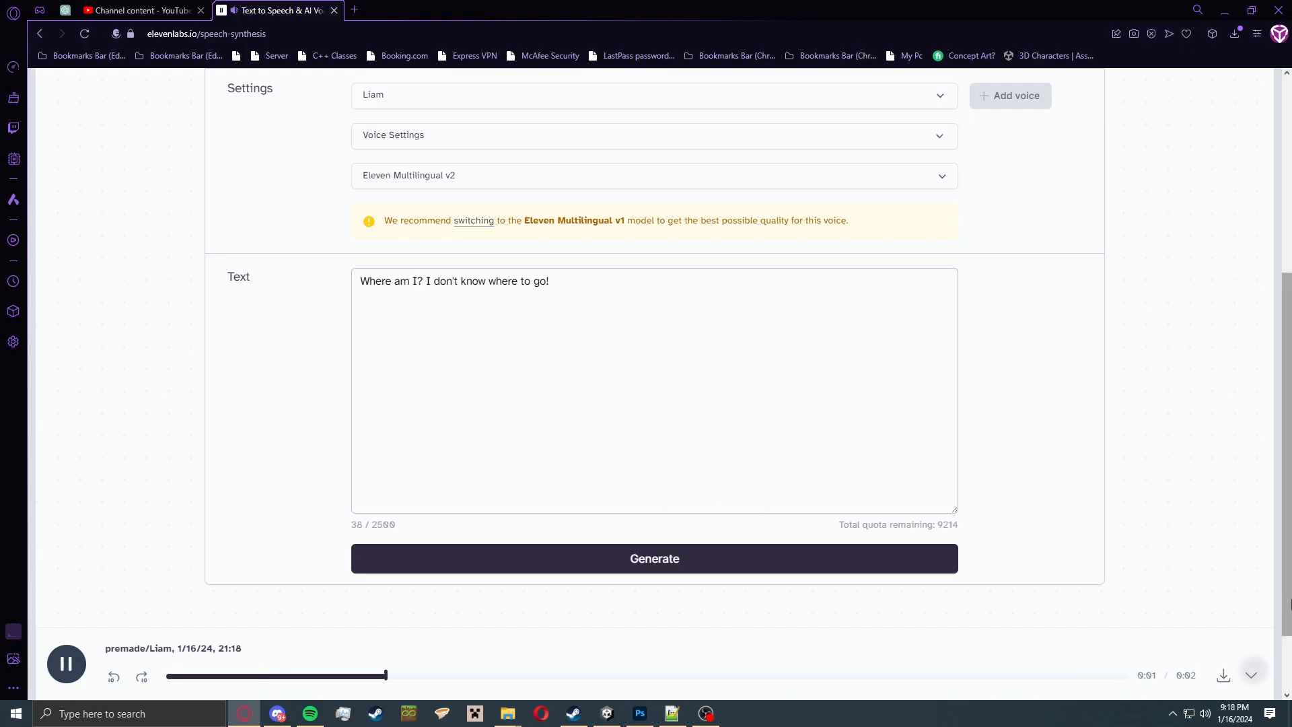
Download the generated audio and import it into the Dialogues/Demo folder of the Unity project.
{"action": "left_click", "coordinate": [1223, 679]}
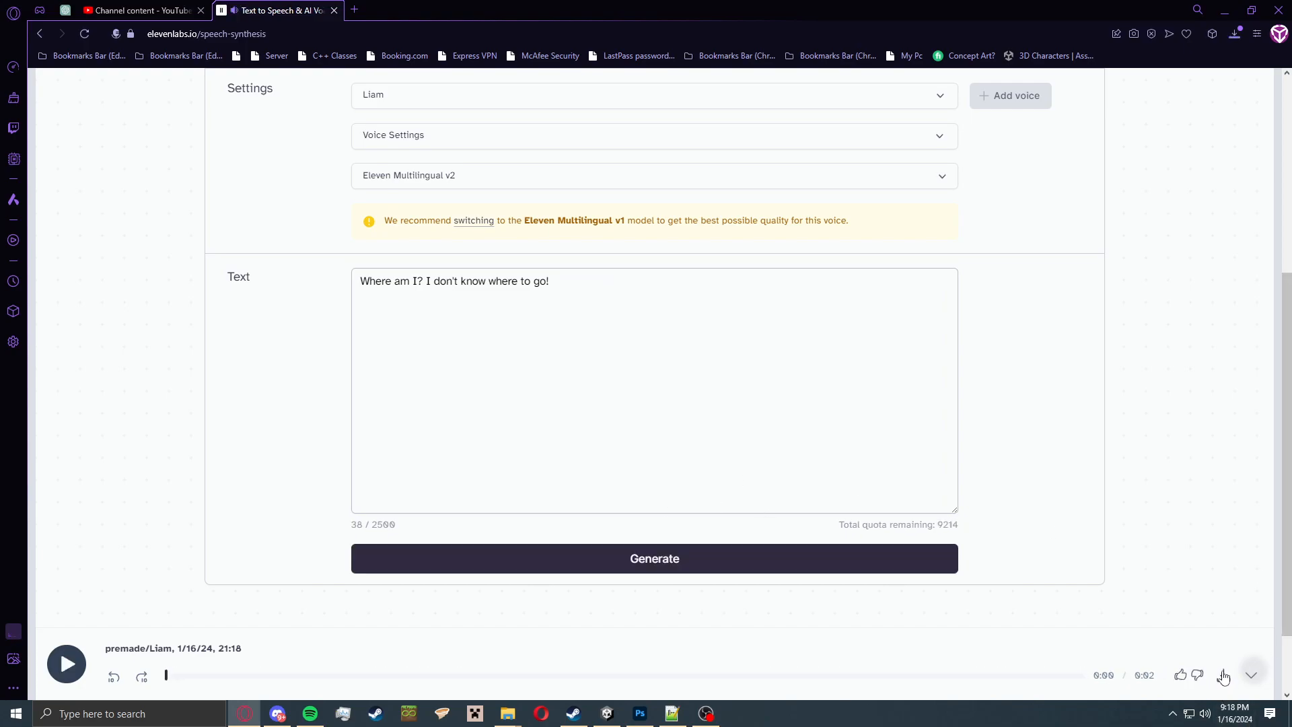
{"action": "left_click_drag", "start_coordinate": [1067, 84], "coordinate": [252, 576]}
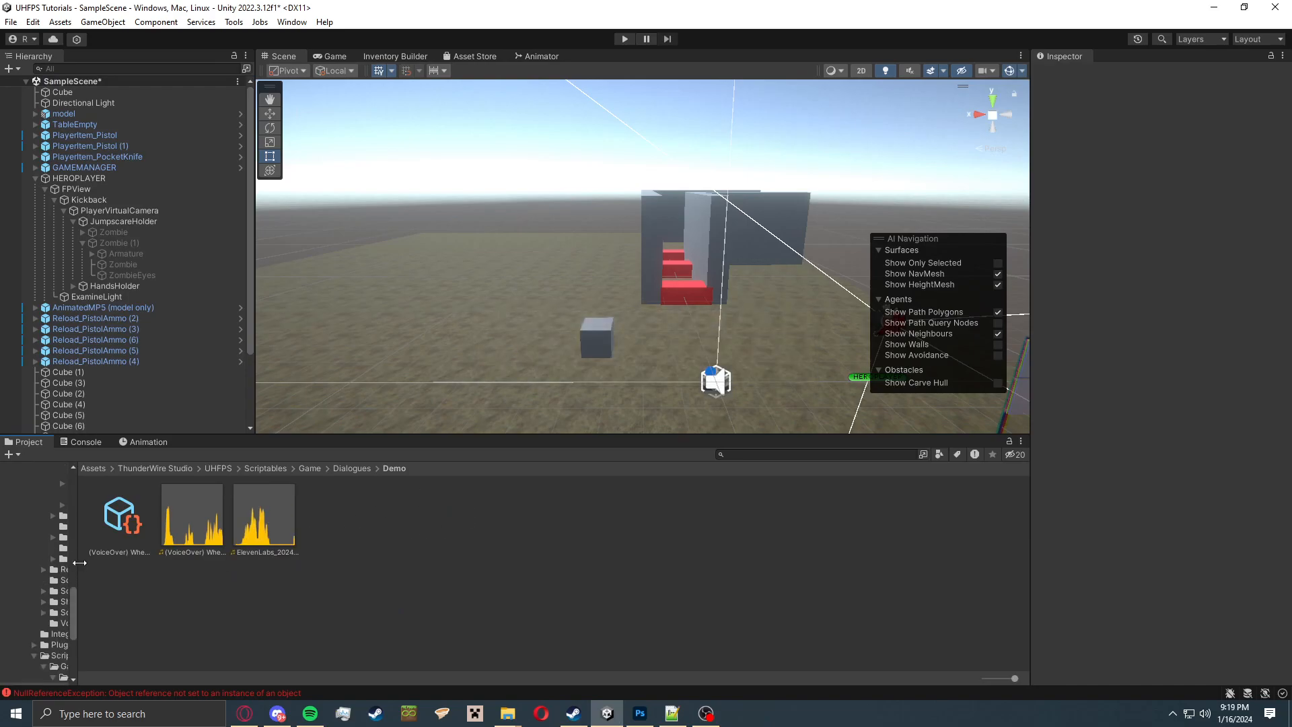
Widen the project's folder tree, move the imported ElevenLabs clip to the root Assets folder, and open that folder.
{"action": "left_click_drag", "start_coordinate": [79, 563], "coordinate": [159, 562]}
{"action": "scroll", "coordinate": [71, 533], "scroll_direction": "up", "scroll_amount": 10}
{"action": "left_click_drag", "start_coordinate": [348, 518], "coordinate": [41, 558]}
{"action": "left_click", "coordinate": [210, 539]}
{"action": "left_click_drag", "start_coordinate": [363, 534], "coordinate": [37, 531]}
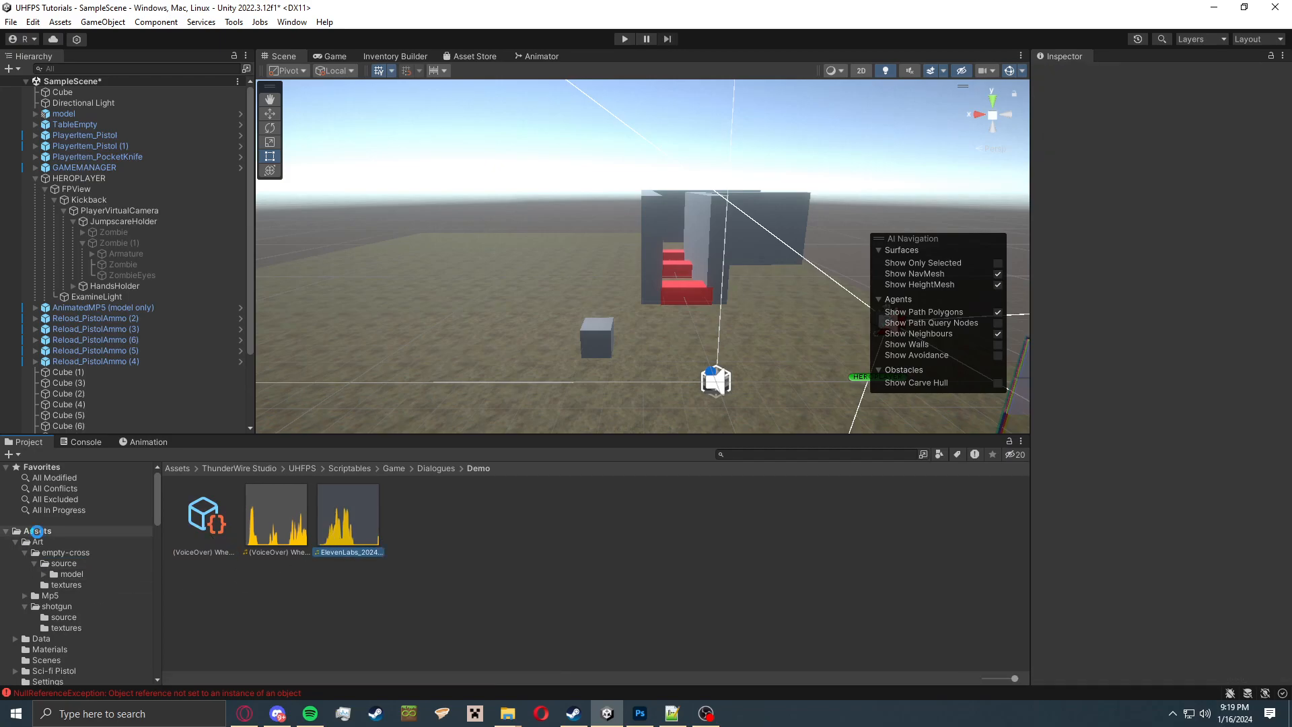
{"action": "scroll", "coordinate": [37, 531], "scroll_direction": "down", "scroll_amount": 10}
{"action": "left_click", "coordinate": [38, 532]}
{"action": "left_click", "coordinate": [177, 468]}
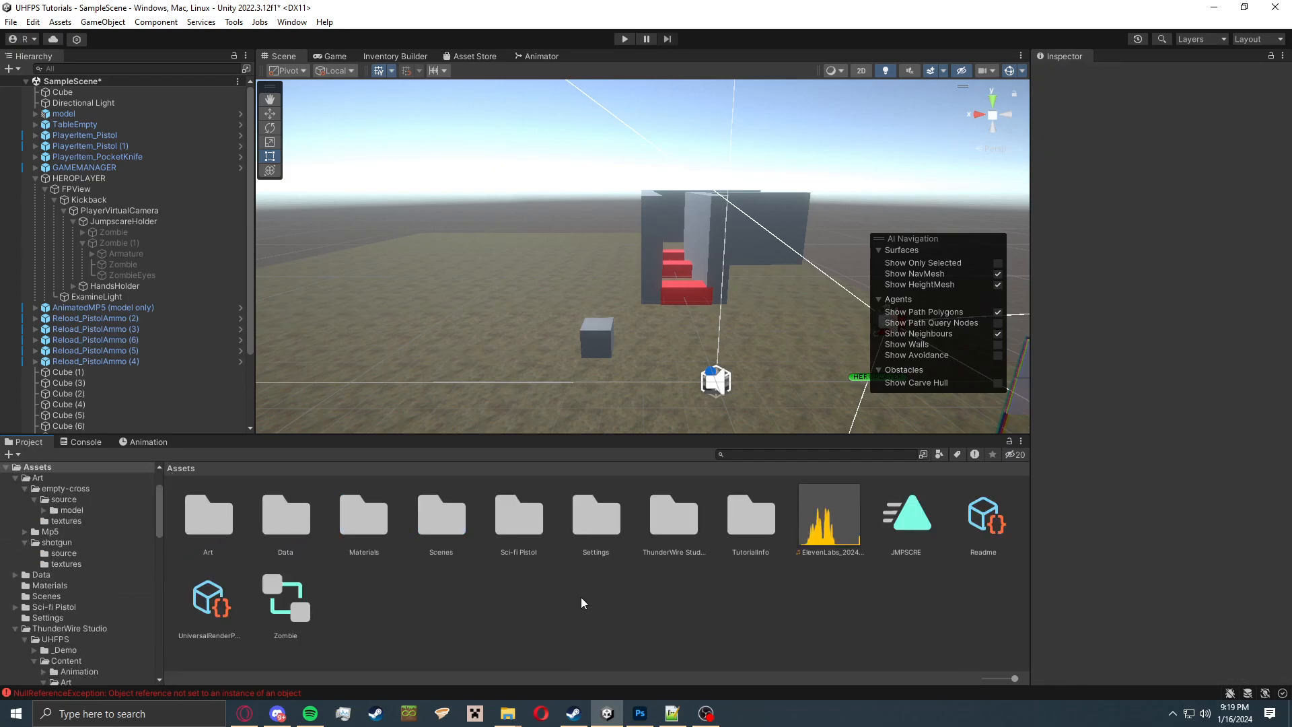
Create a new folder named Dialogue in the root Assets folder.
{"action": "right_click", "coordinate": [579, 604]}
{"action": "mouse_move", "coordinate": [705, 227]}
{"action": "left_click", "coordinate": [846, 45]}
{"action": "type", "text": "D"}
{"action": "key", "text": "Return"}
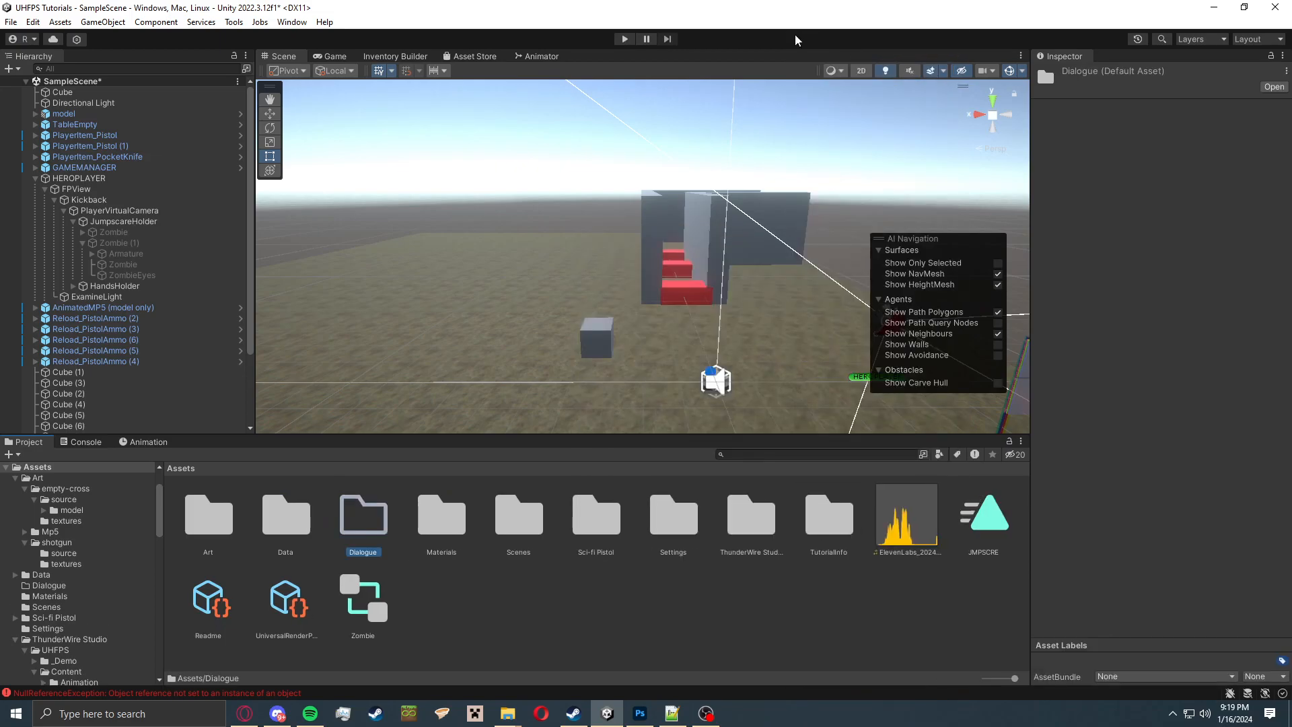
Move the ElevenLabs audio clip into the Dialogue folder and rename it "Where Am I".
{"action": "left_click_drag", "start_coordinate": [919, 486], "coordinate": [364, 519]}
{"action": "double_click", "coordinate": [363, 518]}
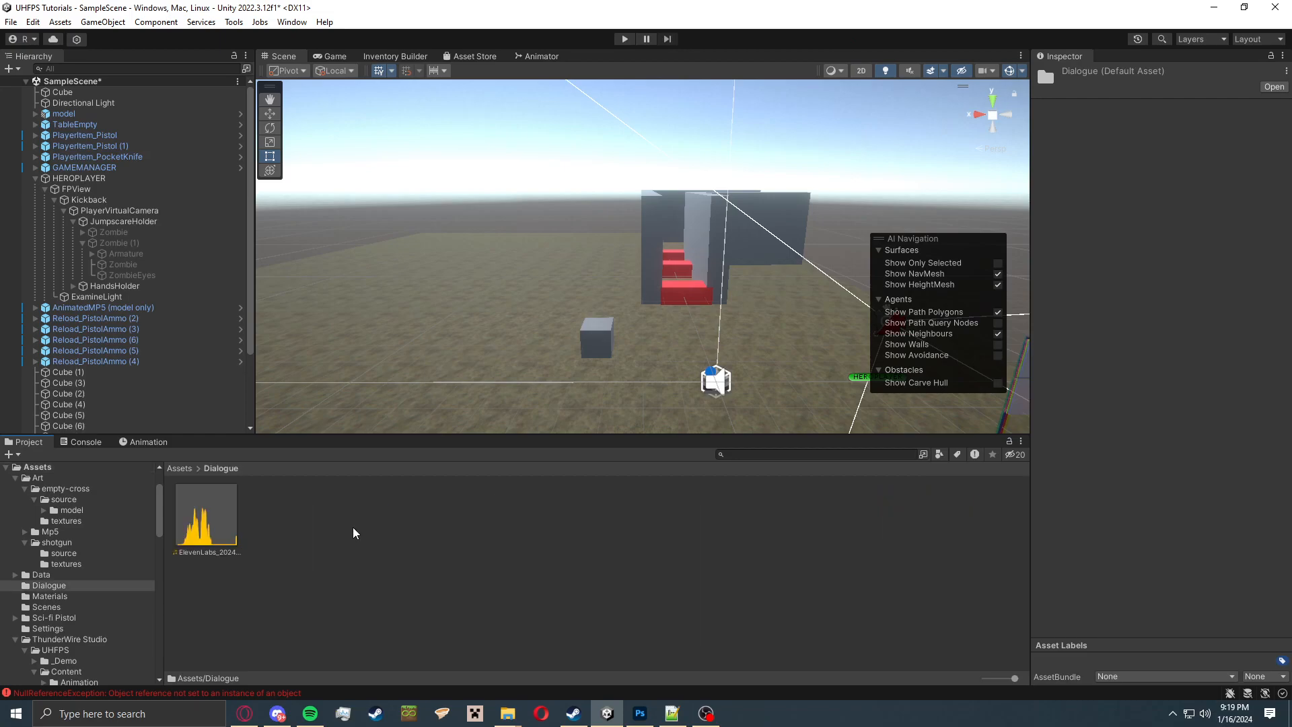
{"action": "left_click", "coordinate": [232, 535]}
{"action": "key", "text": "F2"}
{"action": "type", "text": "Whe"}
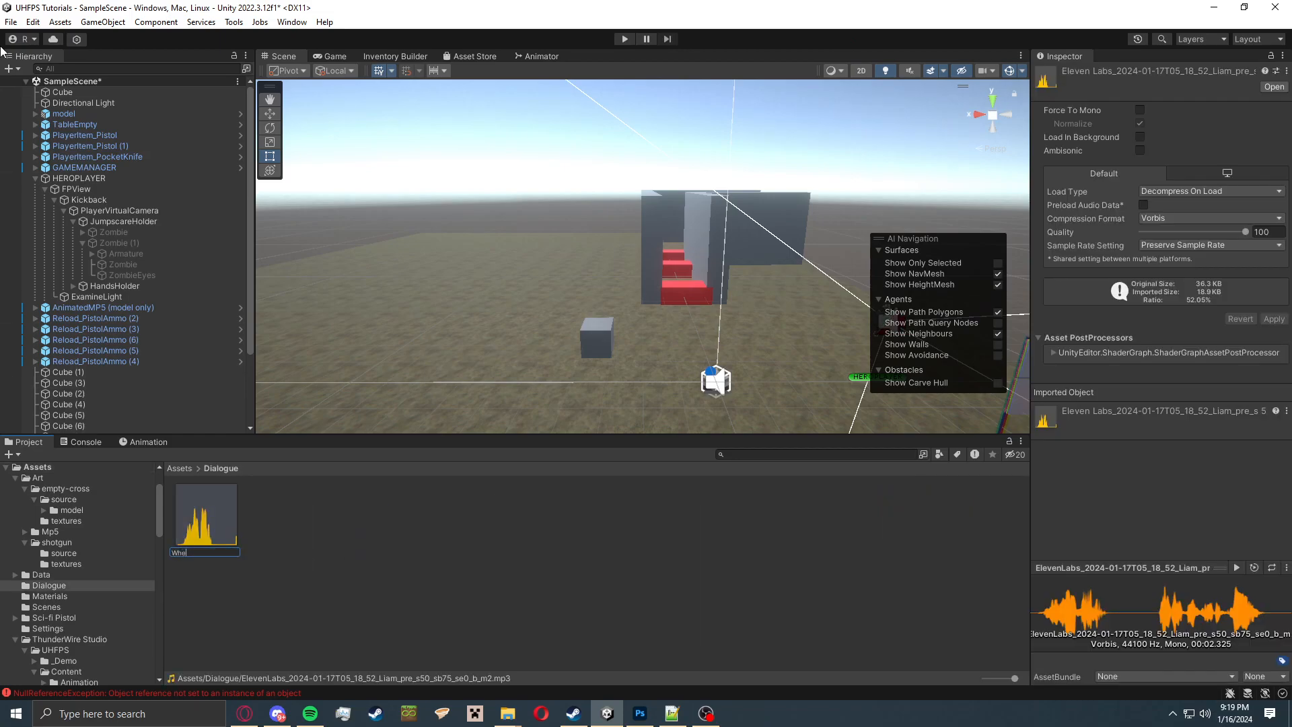
{"action": "type", "text": "re Am I"}
{"action": "key", "text": "shift+slash"}
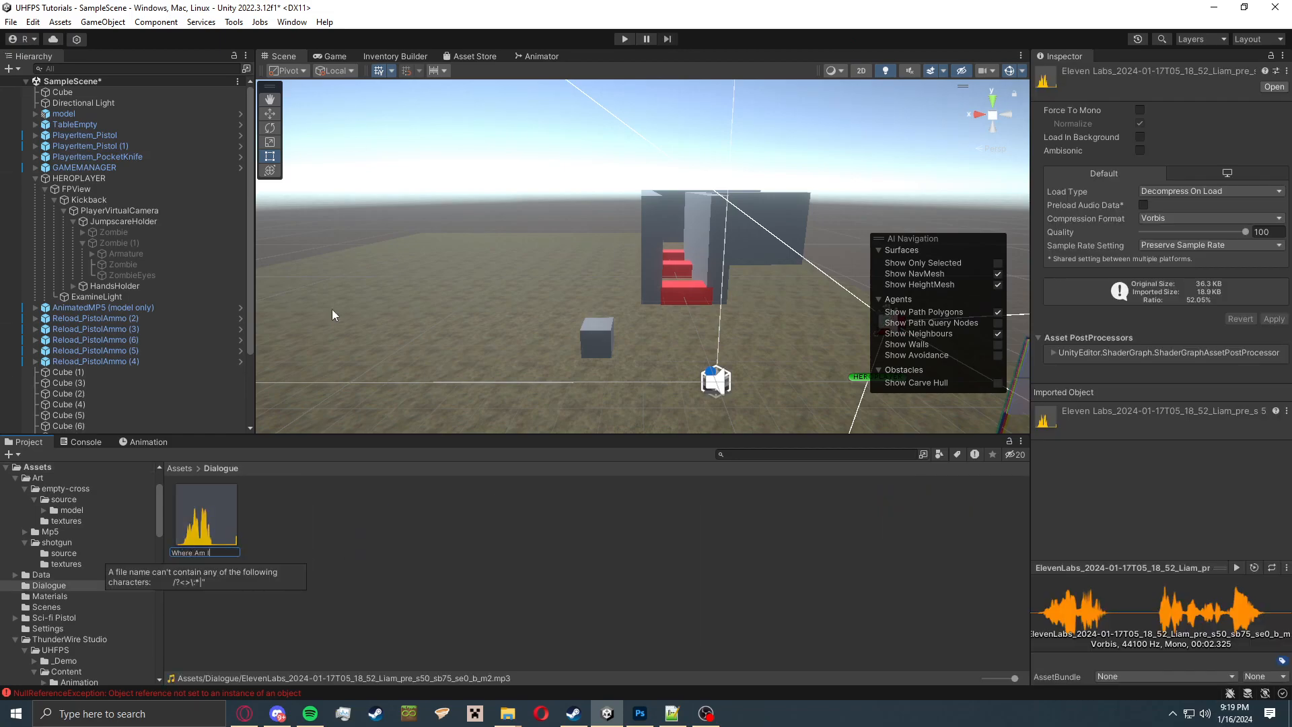
{"action": "key", "text": "Return"}
Create a UHFPS Dialogue Asset named "WhereAmI" in the Dialogue folder.
{"action": "right_click", "coordinate": [406, 558]}
{"action": "mouse_move", "coordinate": [602, 206]}
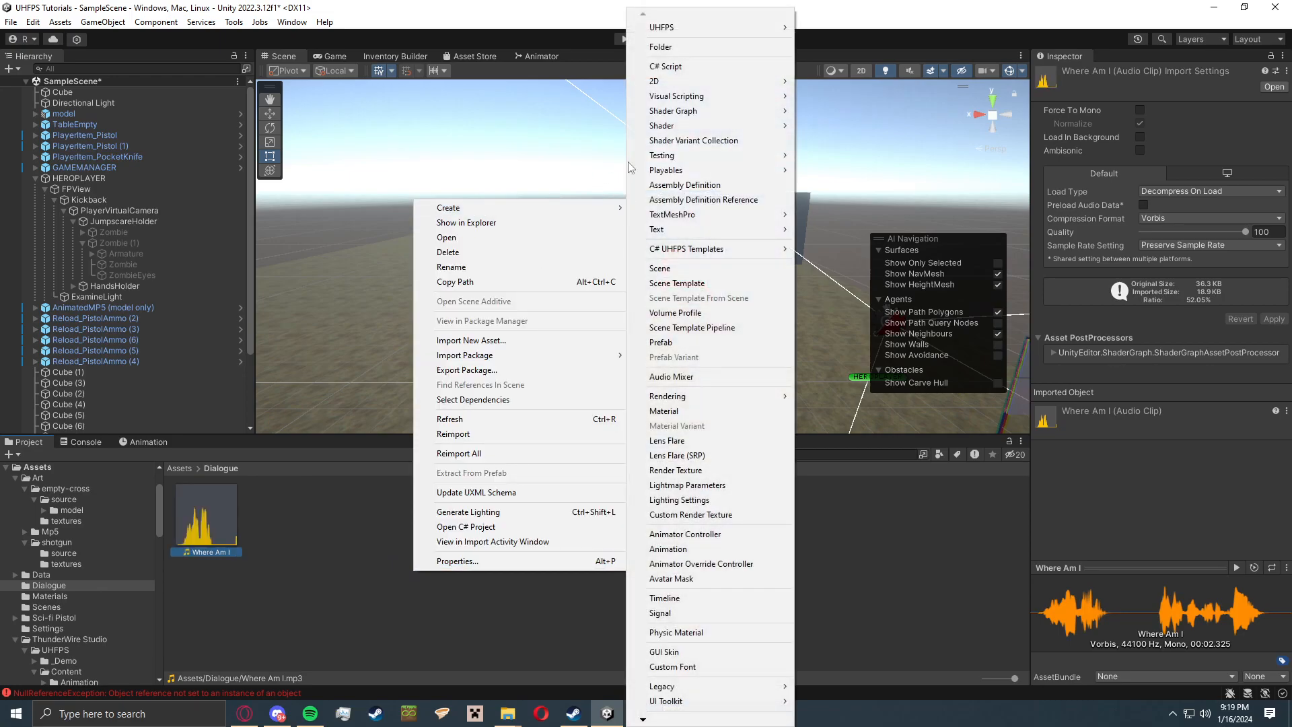
{"action": "mouse_move", "coordinate": [700, 29]}
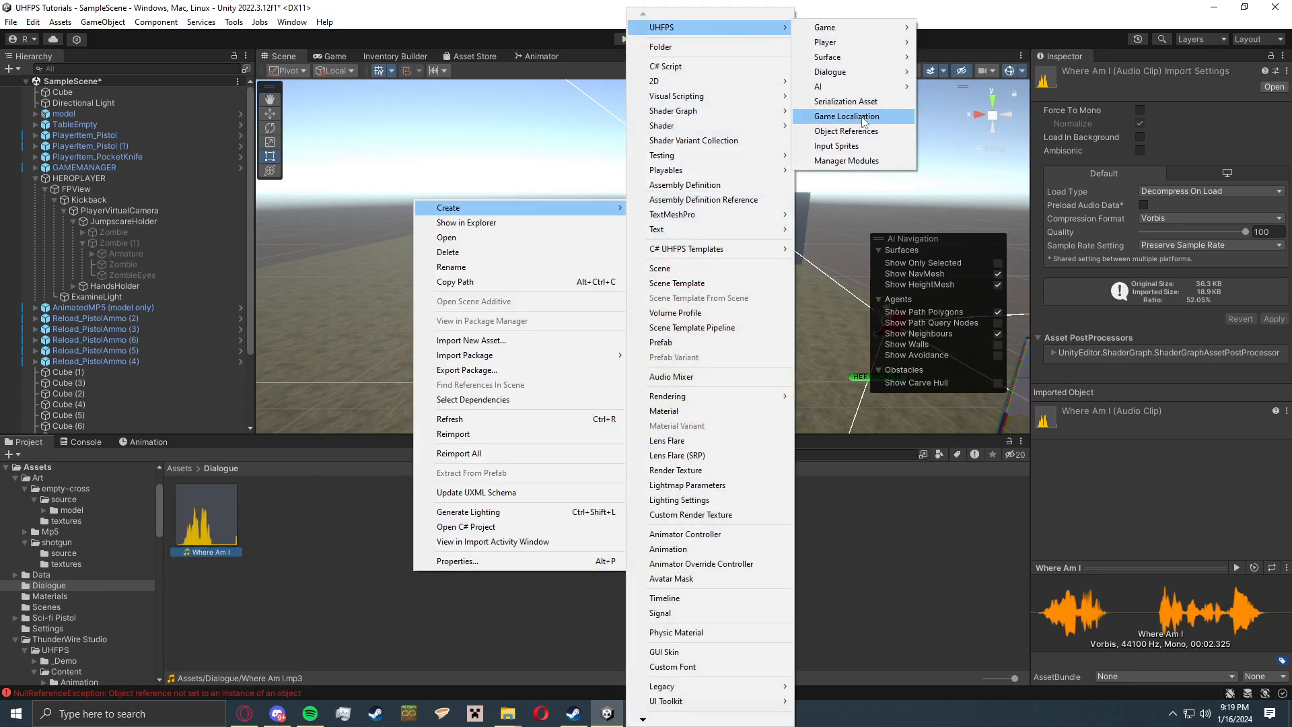
{"action": "mouse_move", "coordinate": [867, 30]}
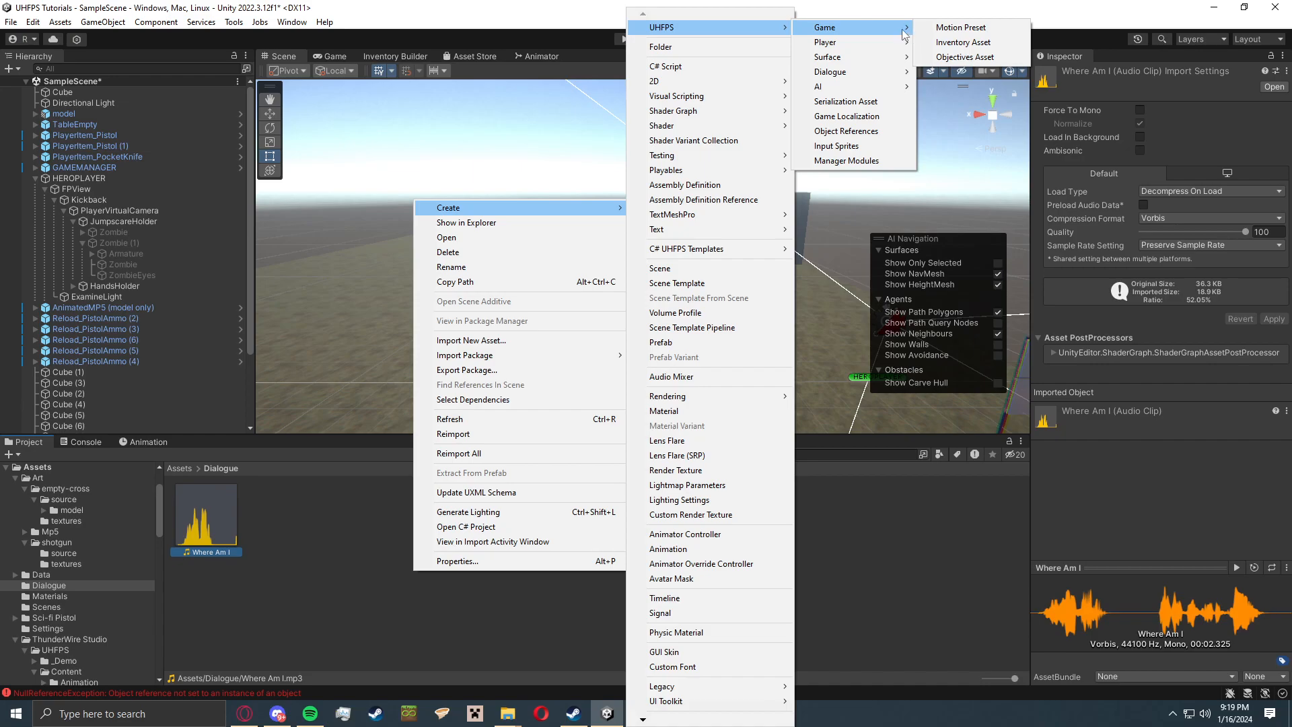
{"action": "mouse_move", "coordinate": [881, 76]}
{"action": "left_click", "coordinate": [967, 73]}
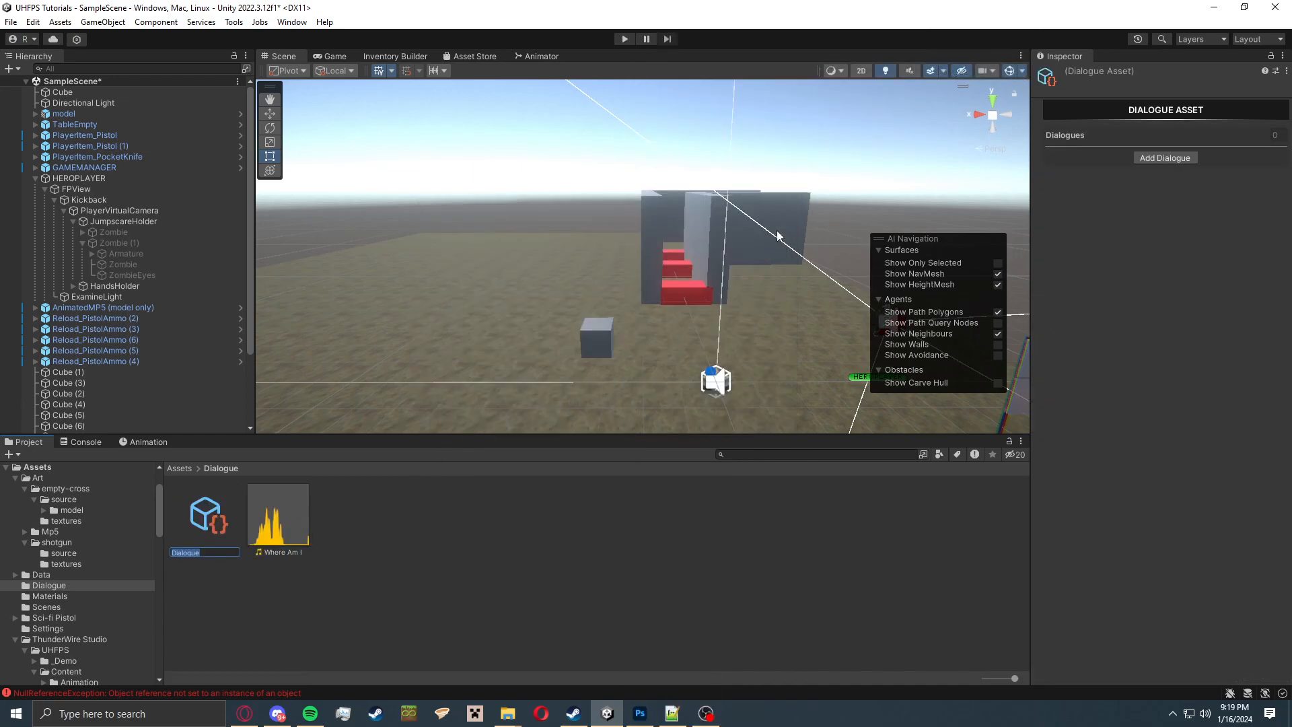
{"action": "key", "text": "BackSpace"}
{"action": "type", "text": "WhereAmI"}
{"action": "key", "text": "Return"}
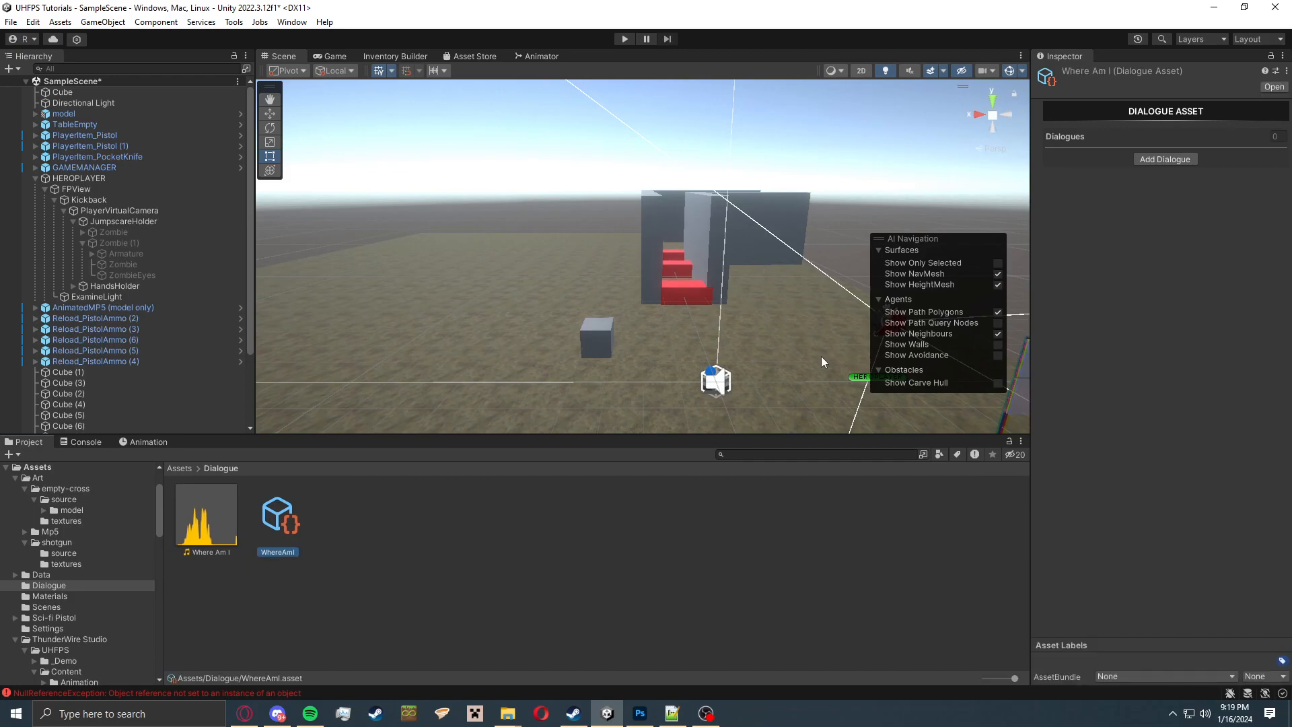
Add a dialogue entry to the WhereAmI asset and assign the "Where Am I" clip as its dialogue audio.
{"action": "left_click", "coordinate": [1156, 162]}
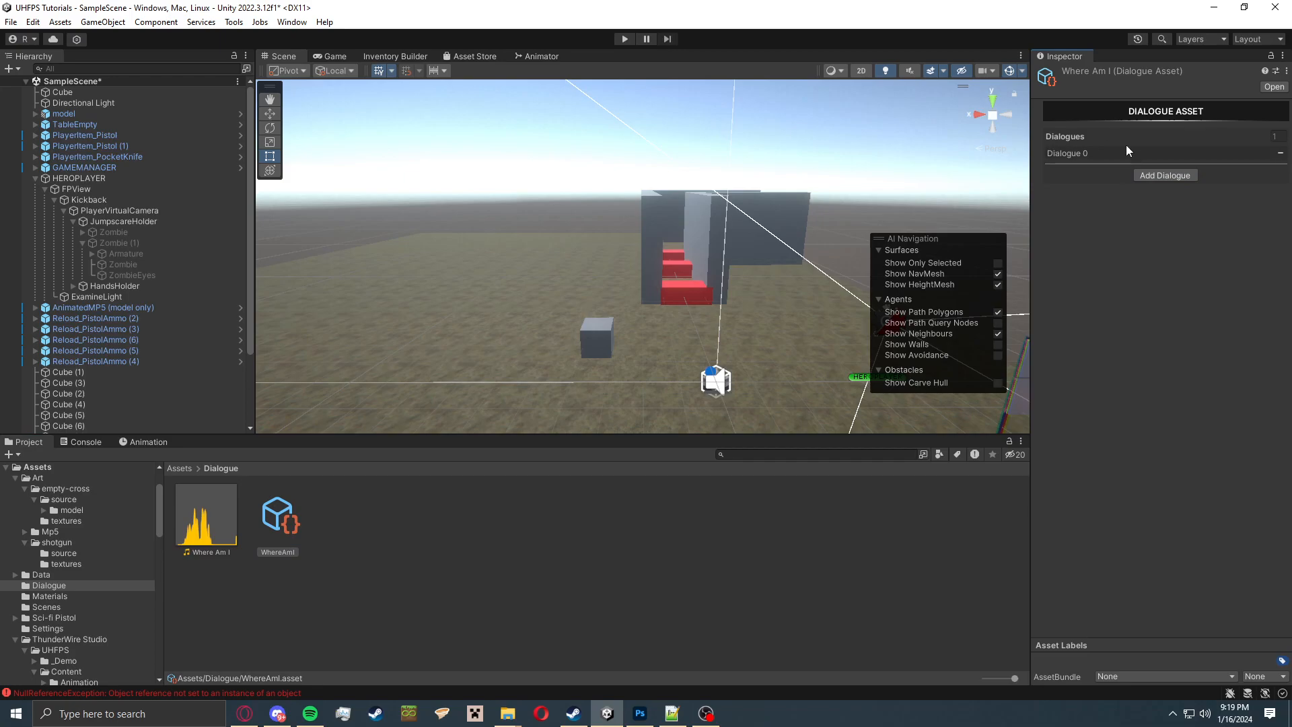
{"action": "left_click", "coordinate": [1095, 155]}
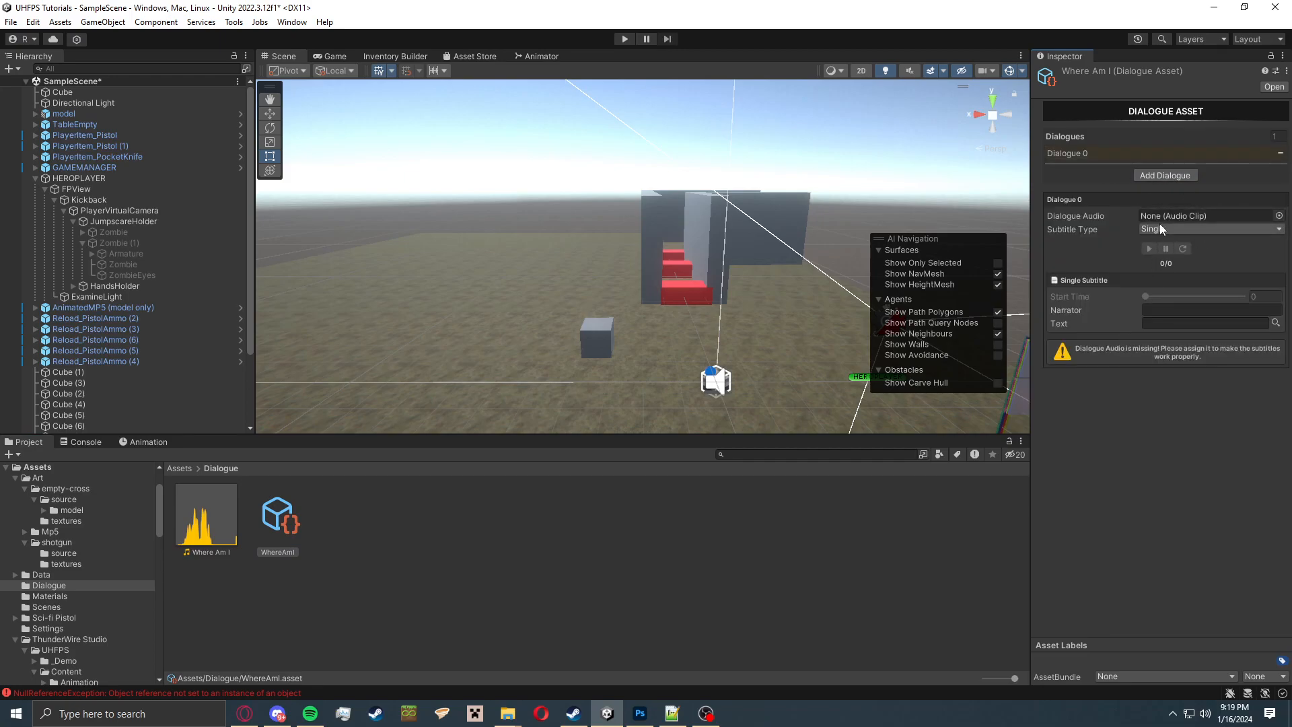
{"action": "left_click_drag", "start_coordinate": [206, 515], "coordinate": [1201, 216]}
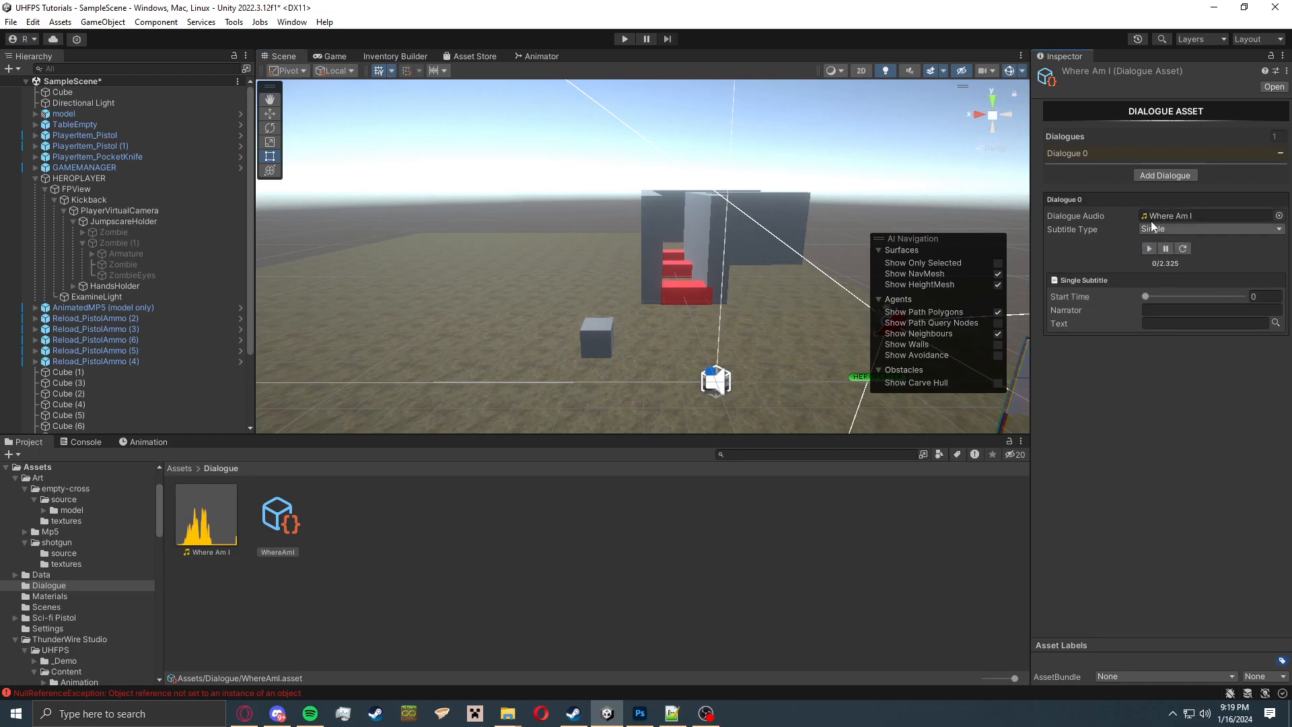
Set the subtitle type of Dialogue 0 to Multiple.
{"action": "left_click", "coordinate": [1173, 232]}
{"action": "left_click", "coordinate": [1176, 262]}
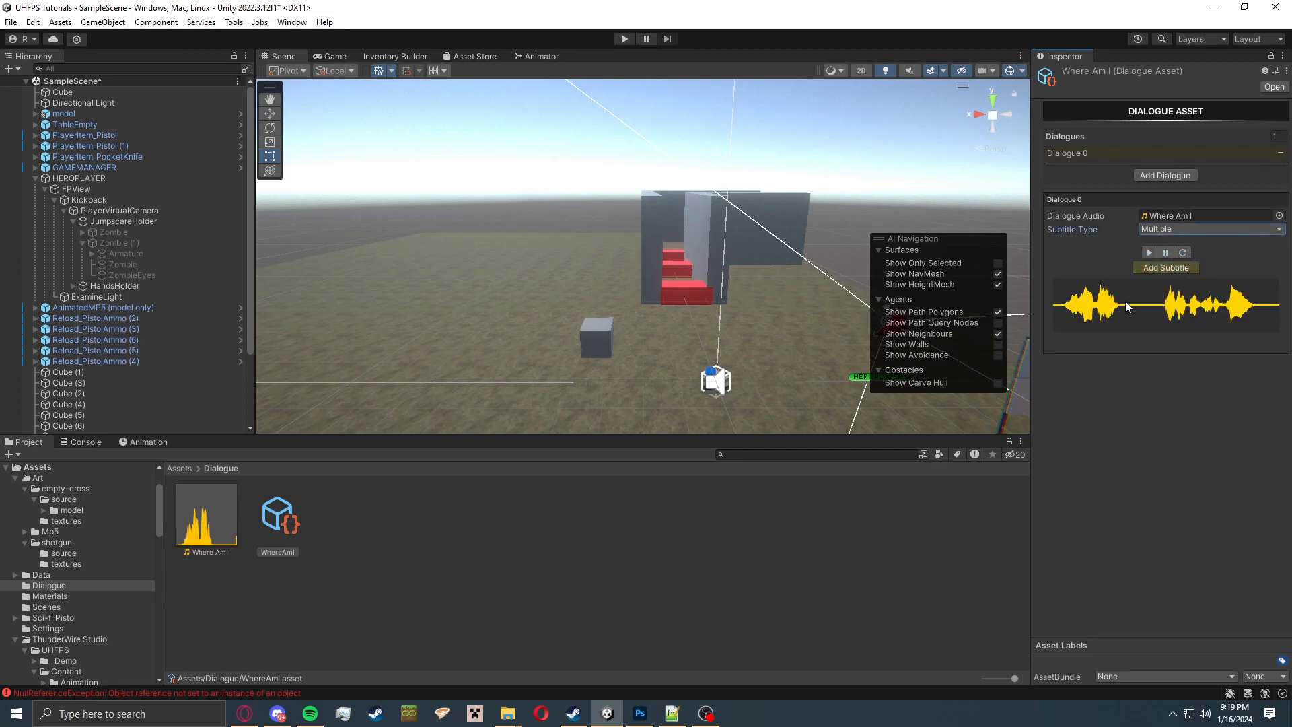
{"action": "left_click", "coordinate": [1057, 309]}
{"action": "left_click", "coordinate": [1166, 232]}
{"action": "left_click", "coordinate": [1165, 263]}
Preview the dialogue audio against its waveform to find where each spoken sentence starts.
{"action": "left_click", "coordinate": [1167, 253]}
{"action": "left_click", "coordinate": [1060, 307]}
{"action": "left_click", "coordinate": [1166, 254]}
{"action": "left_click", "coordinate": [1065, 313]}
{"action": "left_click", "coordinate": [1059, 314]}
{"action": "left_click", "coordinate": [1057, 314]}
{"action": "left_click", "coordinate": [1178, 253]}
{"action": "left_click", "coordinate": [1166, 252]}
{"action": "left_click", "coordinate": [1164, 252]}
{"action": "left_click", "coordinate": [1164, 310]}
{"action": "left_click", "coordinate": [1147, 253]}
Add two subtitles to Dialogue 0 and set the time of Subtitle 0 to 1.14.
{"action": "left_click", "coordinate": [1158, 267]}
{"action": "left_click", "coordinate": [1054, 339]}
{"action": "left_click_drag", "start_coordinate": [1142, 381], "coordinate": [1194, 385]}
Set Subtitle 1's narrator to "Me:" and its text to "Where am I?" with an asterisk added.
{"action": "left_click", "coordinate": [1054, 340]}
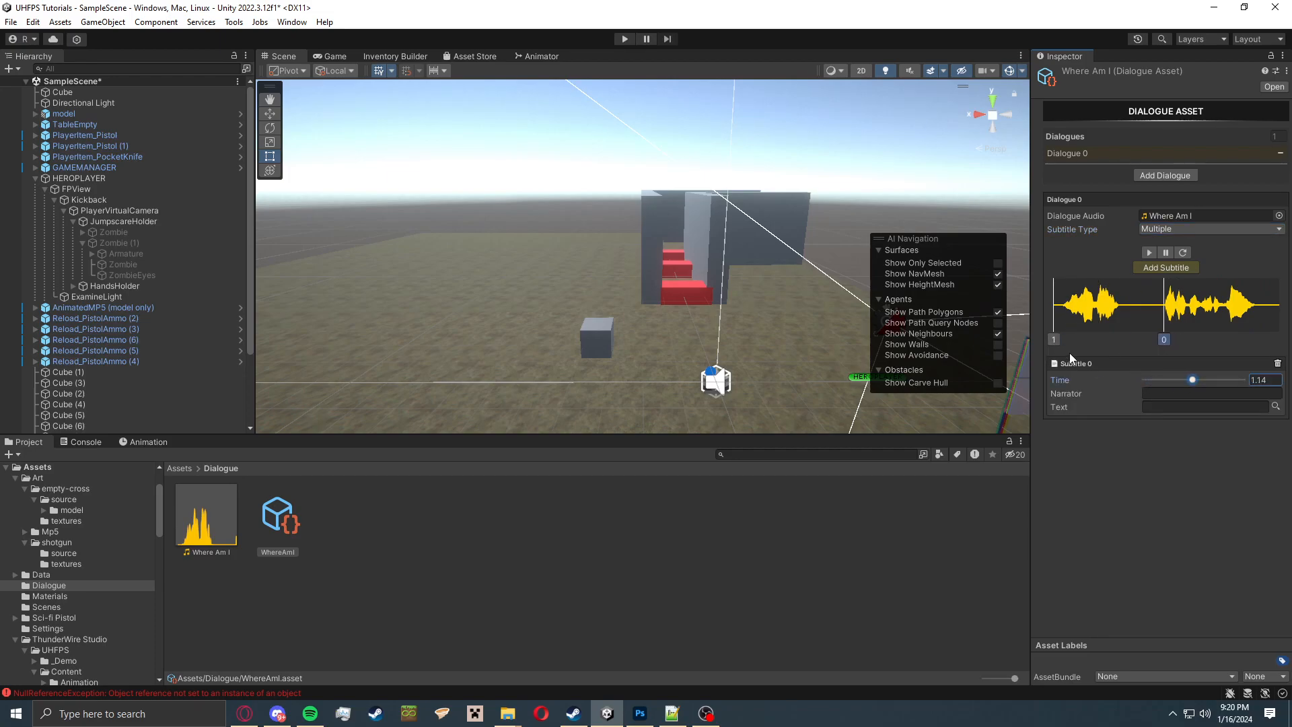
{"action": "left_click", "coordinate": [1178, 392]}
{"action": "key", "text": "Tab"}
{"action": "type", "text": "Where am "}
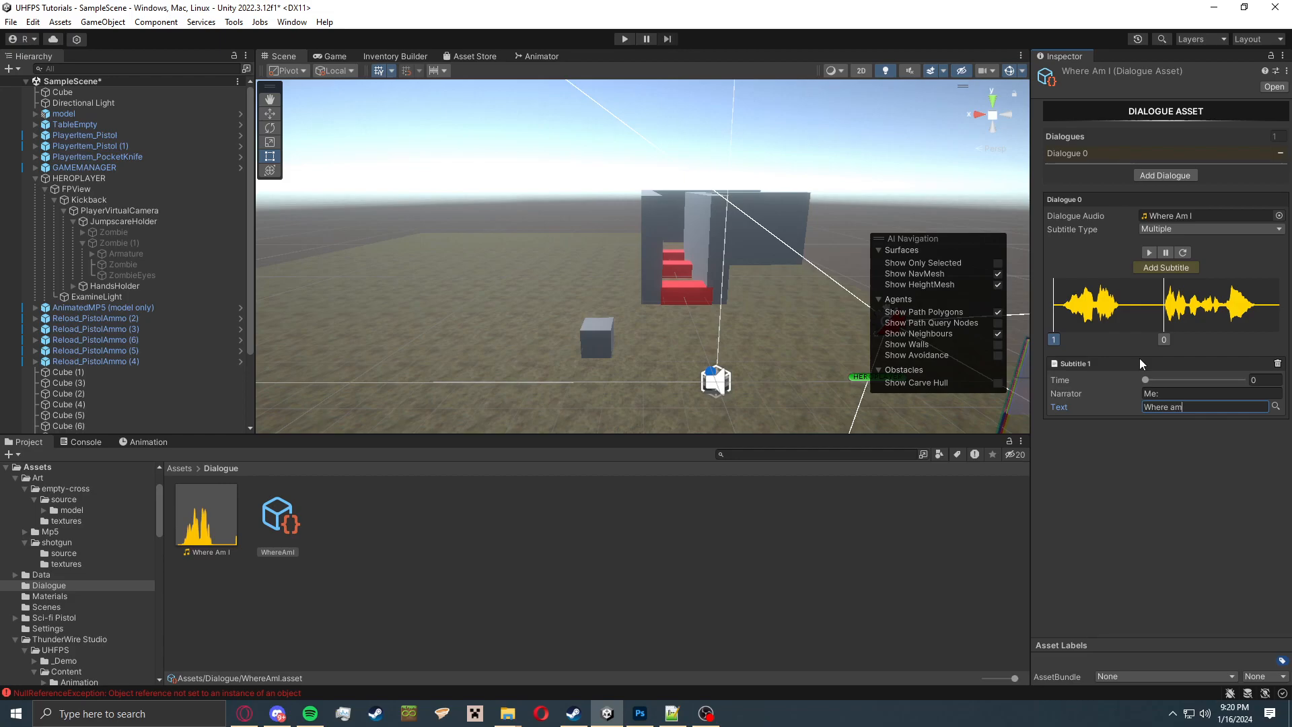
{"action": "type", "text": "I?"}
{"action": "type", "text": "*"}
{"action": "key", "text": "Return"}
Set Subtitle 0's text to "*I Don't know where to go!" and its narrator to "Me:".
{"action": "left_click", "coordinate": [1164, 341]}
{"action": "key", "text": "BackSpace"}
{"action": "type", "text": "I Don't know where to go!"}
{"action": "left_click", "coordinate": [1169, 394]}
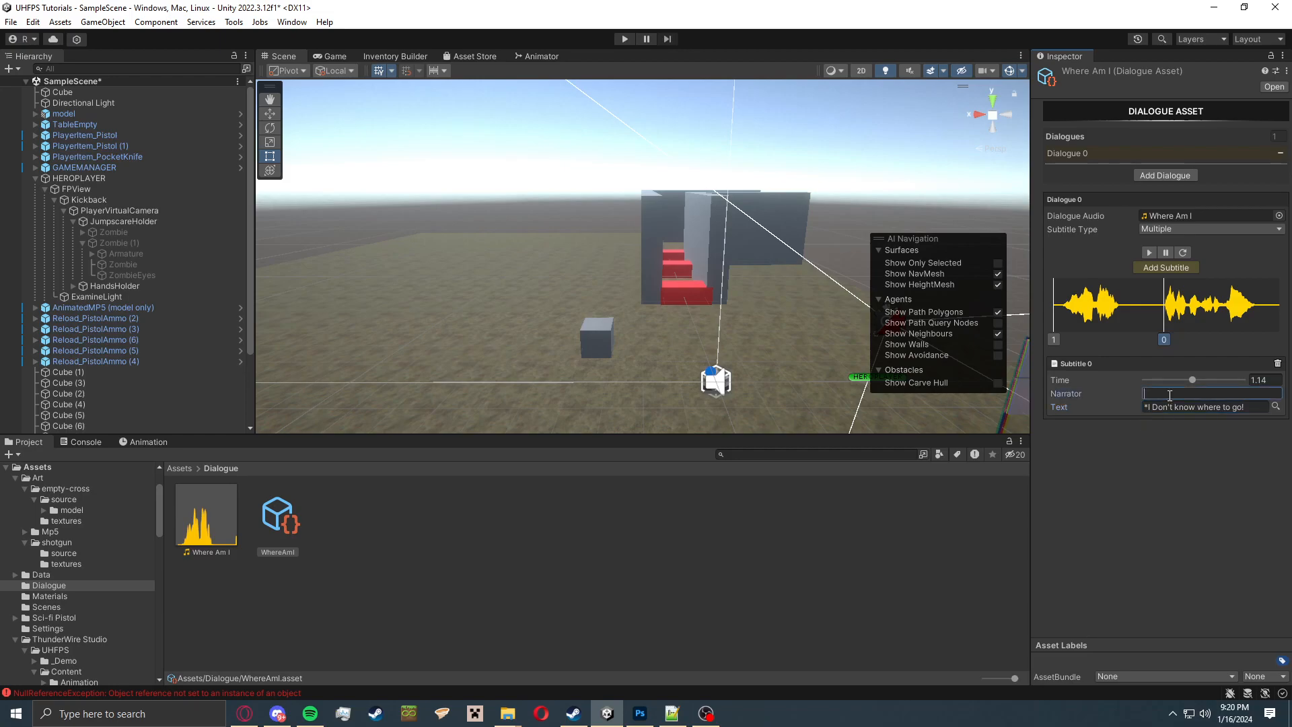
{"action": "type", "text": "Me:"}
{"action": "left_click", "coordinate": [1180, 569]}
{"action": "left_click", "coordinate": [1179, 368]}
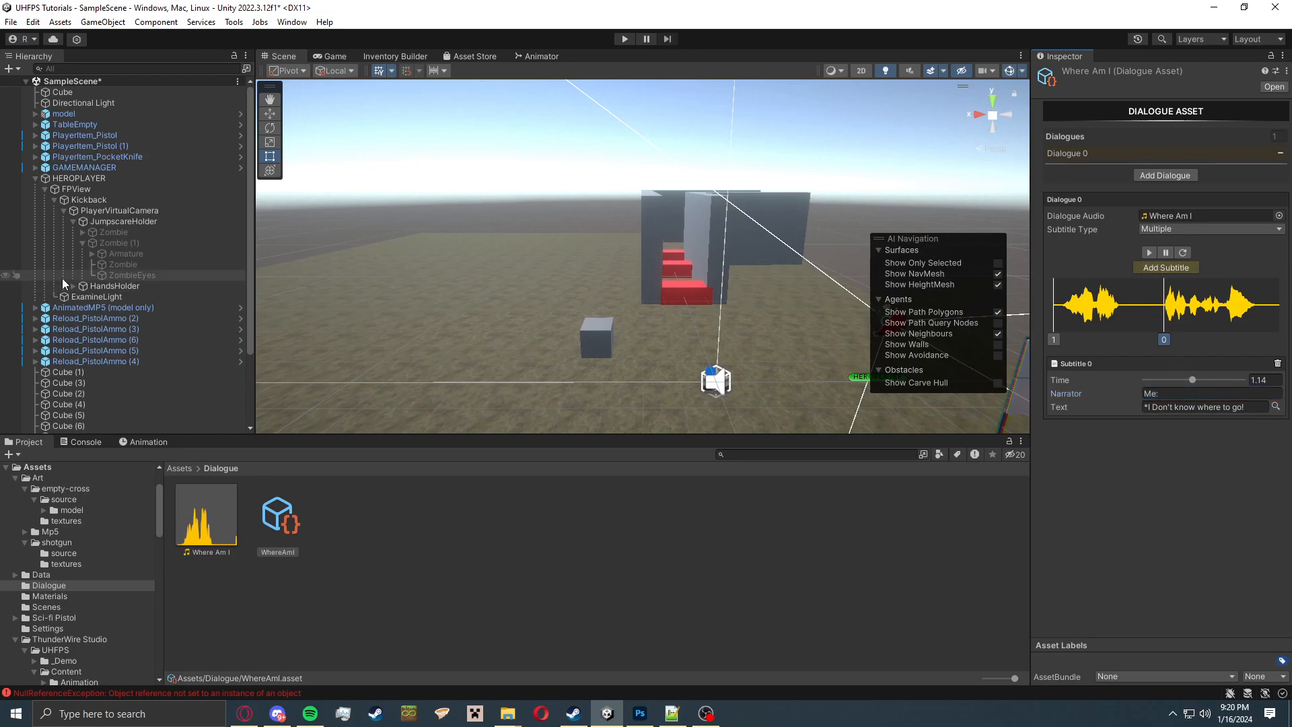
Add a 3D cube named "w" to the scene near HEROPLAYER.
{"action": "left_click_drag", "start_coordinate": [592, 272], "coordinate": [762, 447], "text": "alt"}
{"action": "right_click_drag", "start_coordinate": [763, 447], "coordinate": [606, 202]}
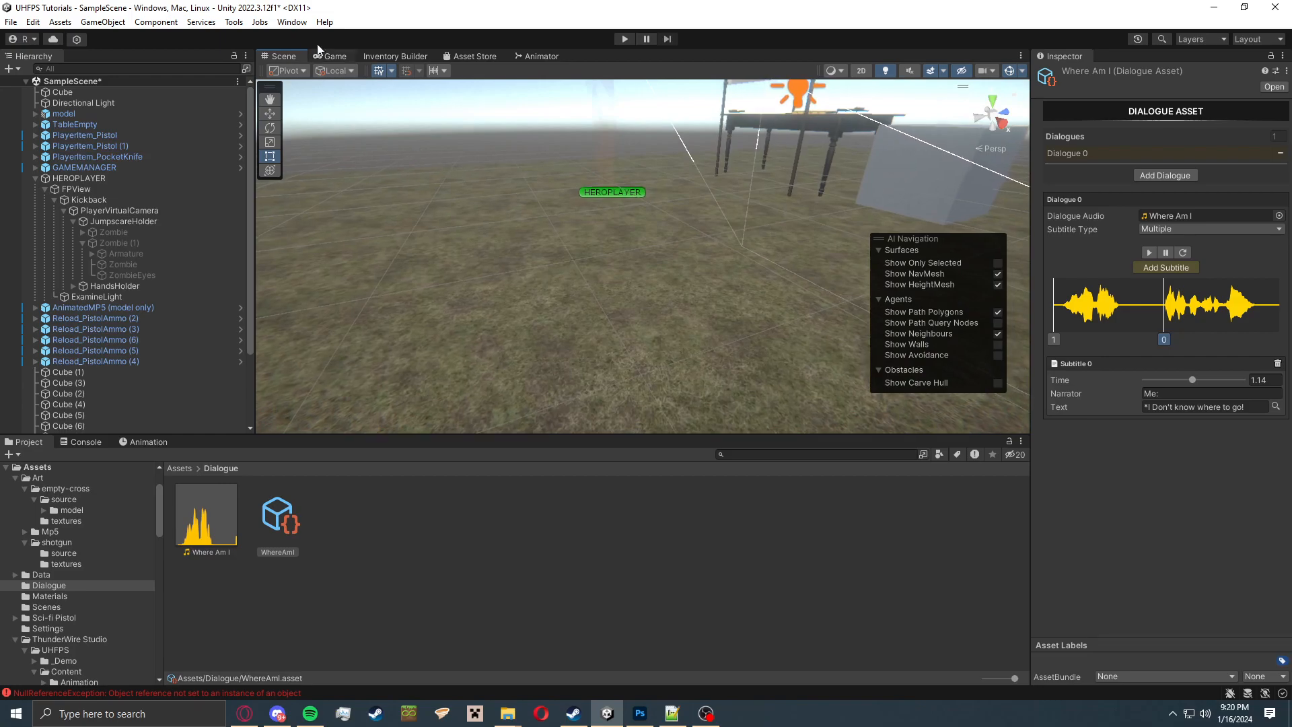
{"action": "left_click", "coordinate": [102, 22]}
{"action": "mouse_move", "coordinate": [121, 96]}
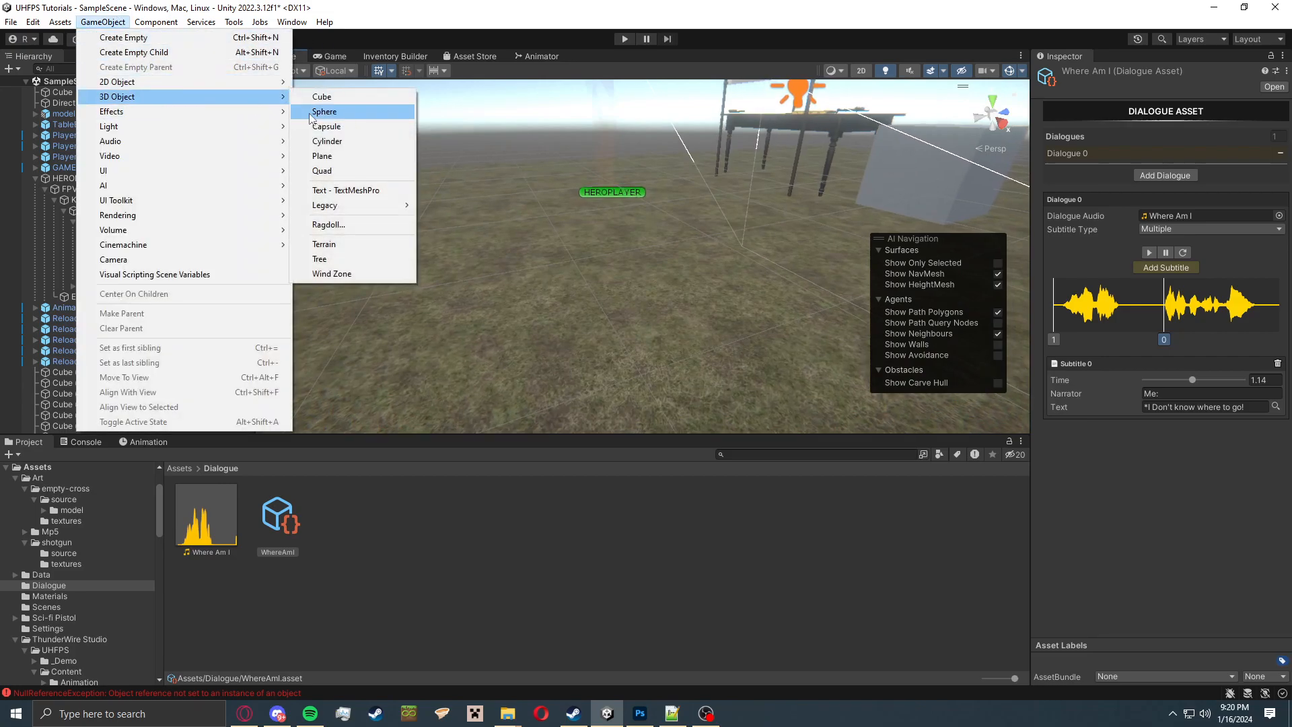
{"action": "left_click", "coordinate": [317, 96]}
{"action": "type", "text": "w"}
{"action": "left_click", "coordinate": [636, 233]}
Move the new cube to HEROPLAYER's location, at about X -4.585, Y -0.29, Z -0.2.
{"action": "key", "text": "w"}
{"action": "left_click_drag", "start_coordinate": [640, 229], "coordinate": [648, 157]}
{"action": "middle_click_drag", "start_coordinate": [630, 182], "coordinate": [696, 296]}
{"action": "right_click_drag", "start_coordinate": [696, 297], "coordinate": [882, 367]}
{"action": "left_click_drag", "start_coordinate": [659, 284], "coordinate": [718, 331]}
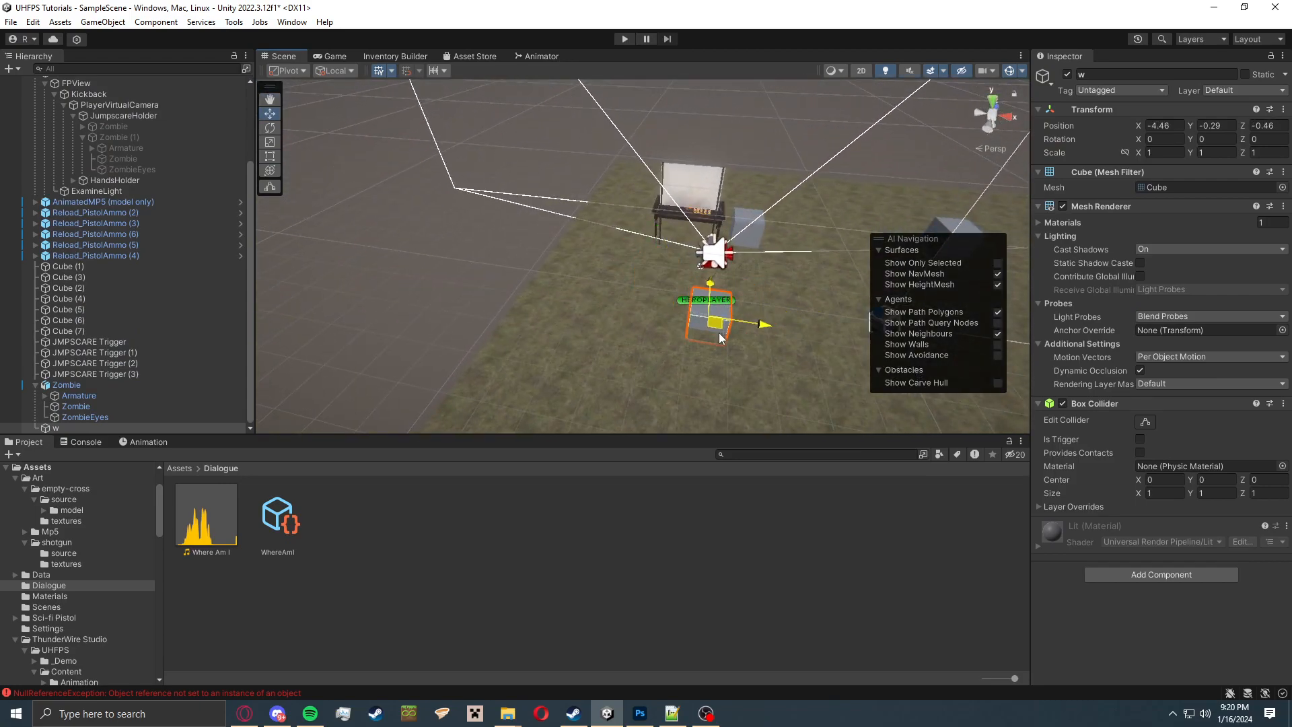
{"action": "key", "text": "f"}
{"action": "middle_click_drag", "start_coordinate": [607, 248], "coordinate": [712, 350]}
{"action": "right_click_drag", "start_coordinate": [712, 350], "coordinate": [1051, 369]}
{"action": "left_click_drag", "start_coordinate": [650, 329], "coordinate": [610, 330]}
Scale the cube to about 1.63 in X and 1.62 in Z.
{"action": "key", "text": "r"}
{"action": "left_click_drag", "start_coordinate": [630, 286], "coordinate": [634, 261]}
{"action": "left_click_drag", "start_coordinate": [584, 312], "coordinate": [548, 317]}
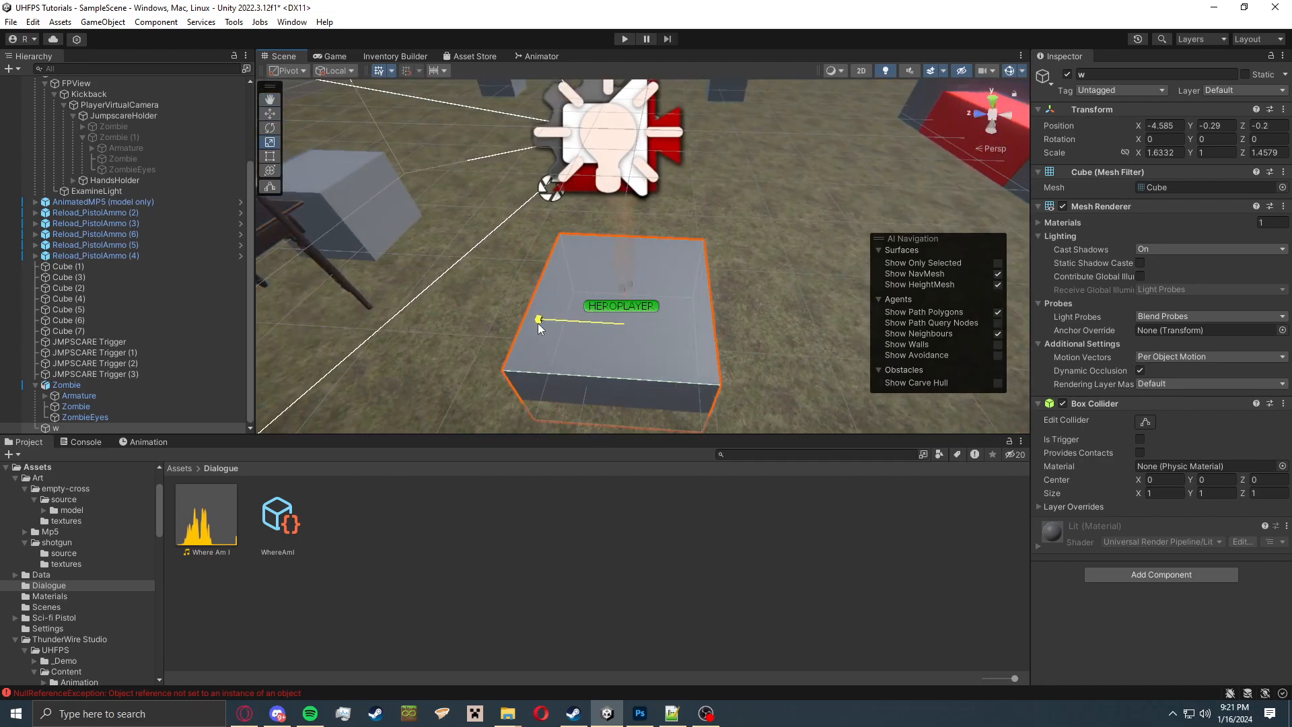
Add the Dialogue Trigger component to the cube.
{"action": "left_click", "coordinate": [1118, 575]}
{"action": "type", "text": "dialo"}
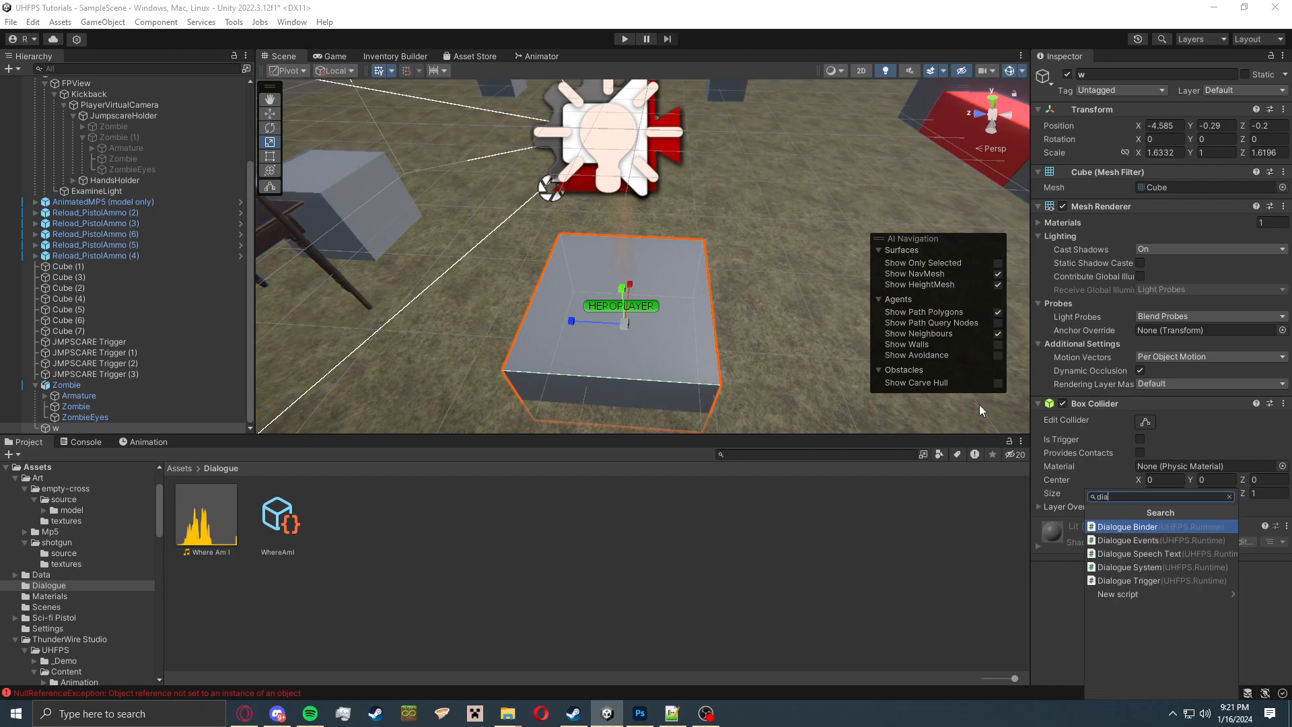
{"action": "key", "text": "Down"}
{"action": "key", "text": "Down"}
{"action": "key", "text": "Down"}
{"action": "key", "text": "Down"}
{"action": "key", "text": "Return"}
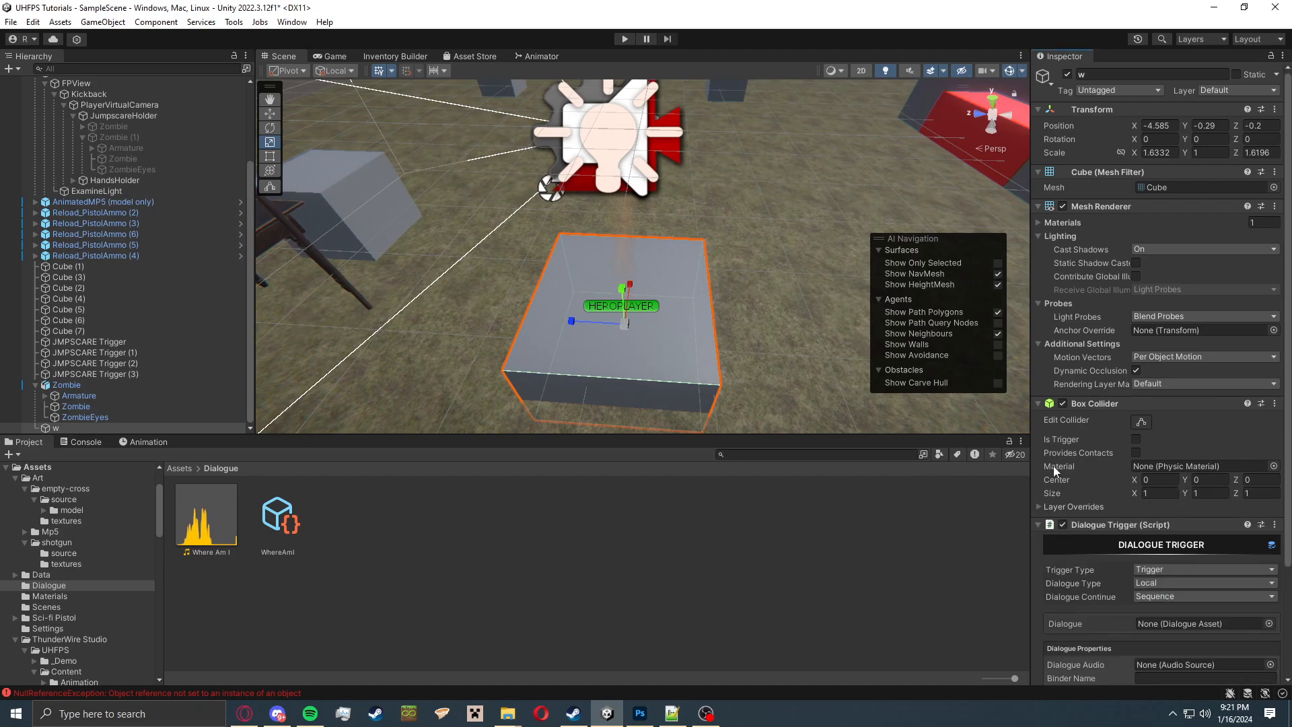
Assign the WhereAmI asset as the trigger's dialogue and the Dialogue audio source as its dialogue audio.
{"action": "left_click_drag", "start_coordinate": [278, 519], "coordinate": [1162, 487]}
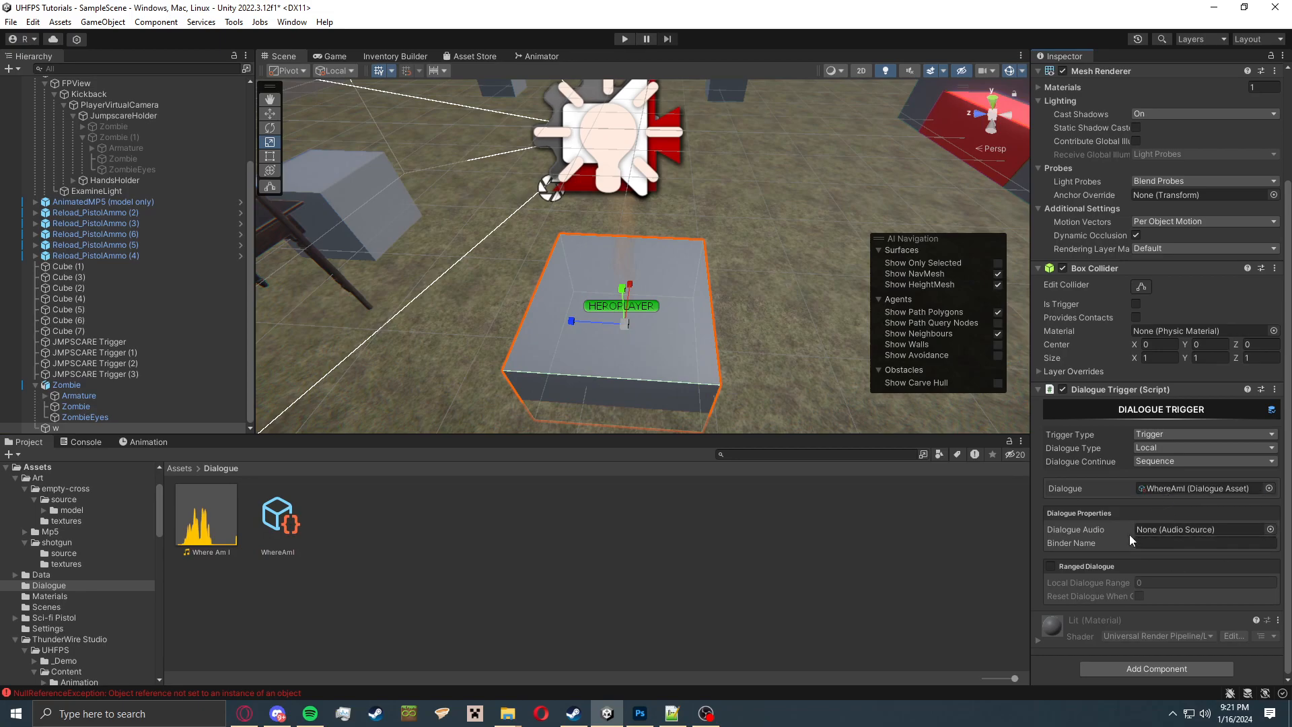
{"action": "left_click", "coordinate": [1271, 530]}
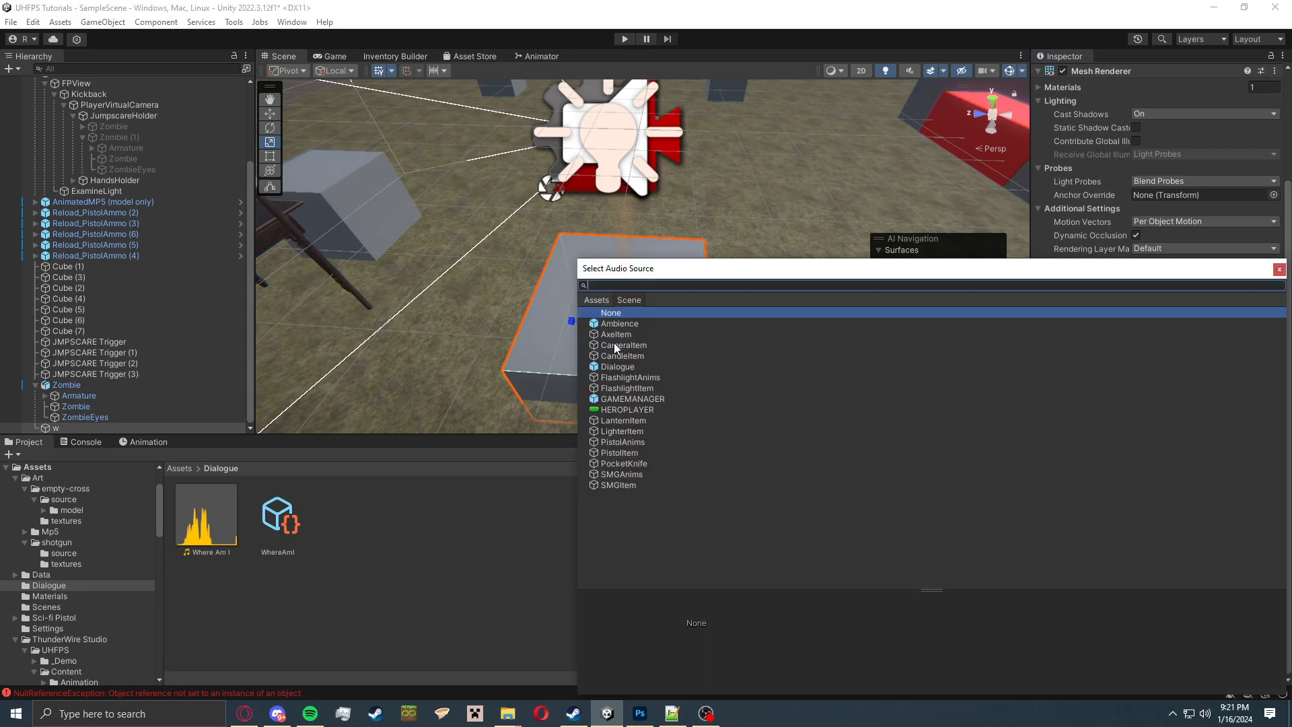
{"action": "double_click", "coordinate": [618, 367]}
Review the Dialogue Trigger's binder name, trigger type, dialogue type and continue options, and locate its audio source in the hierarchy.
{"action": "left_click", "coordinate": [1168, 544]}
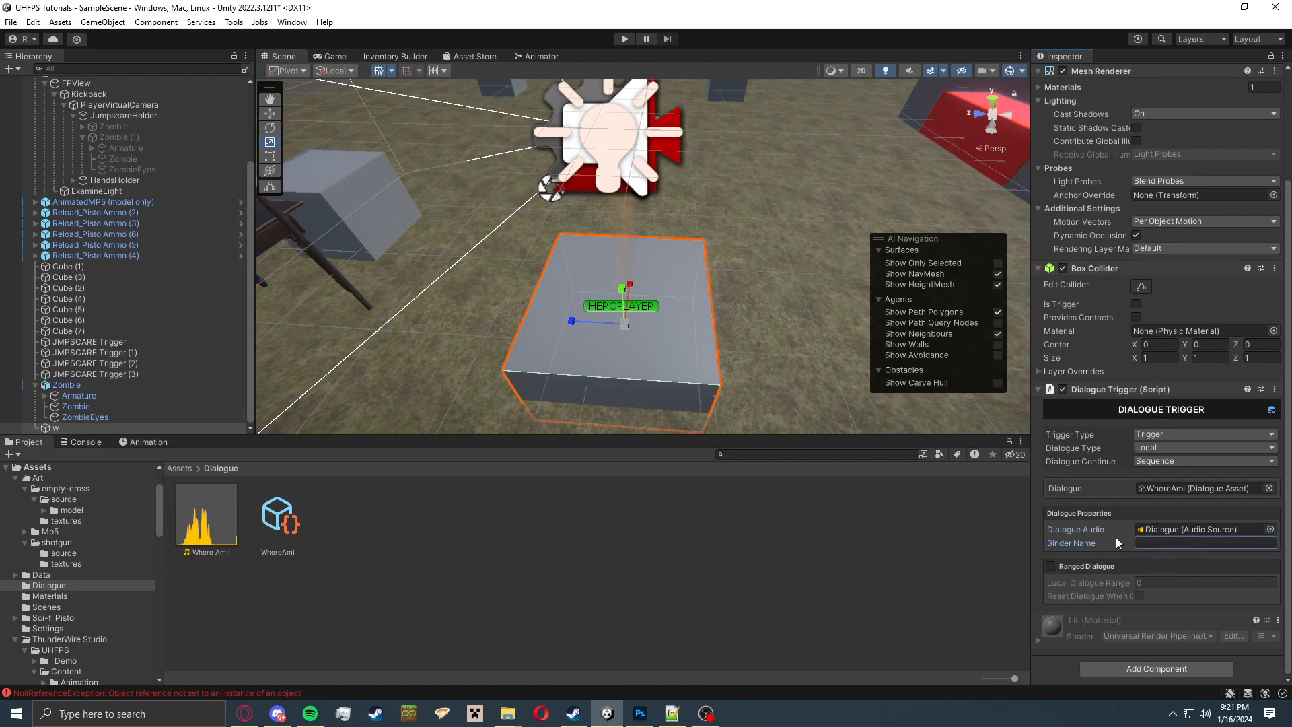
{"action": "left_click", "coordinate": [1168, 448]}
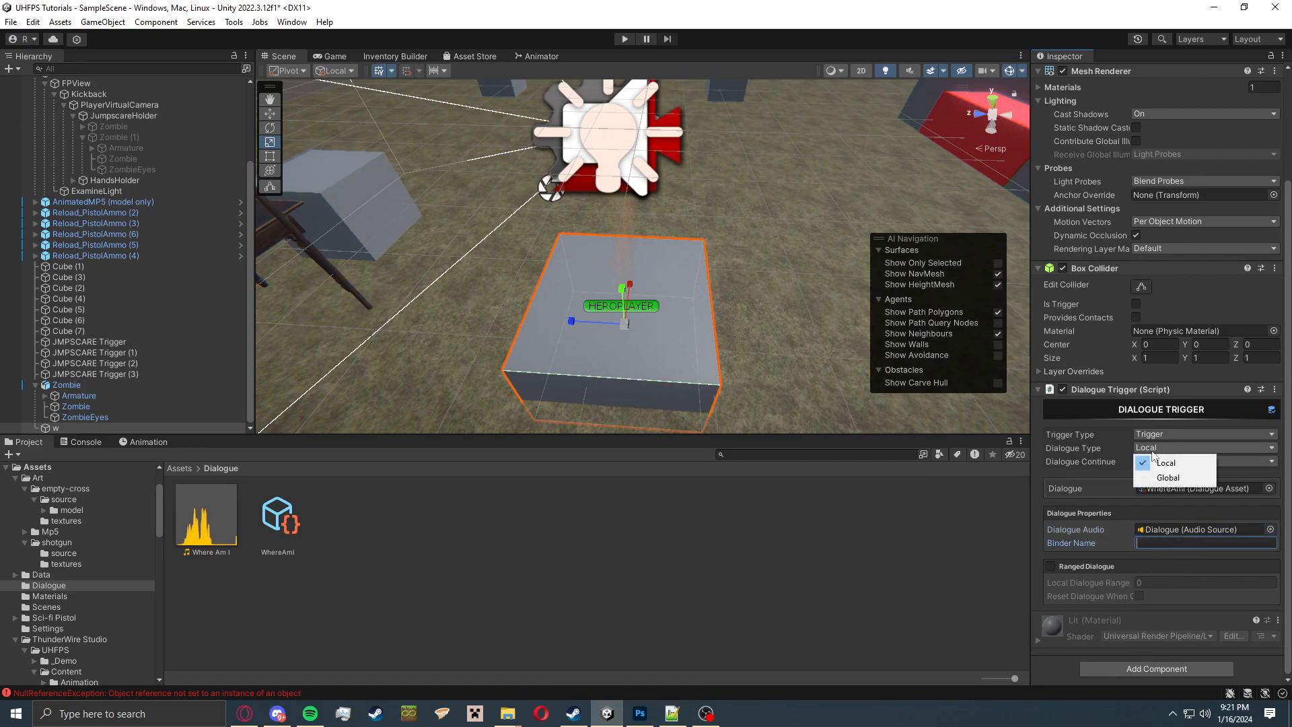
{"action": "left_click", "coordinate": [1188, 436]}
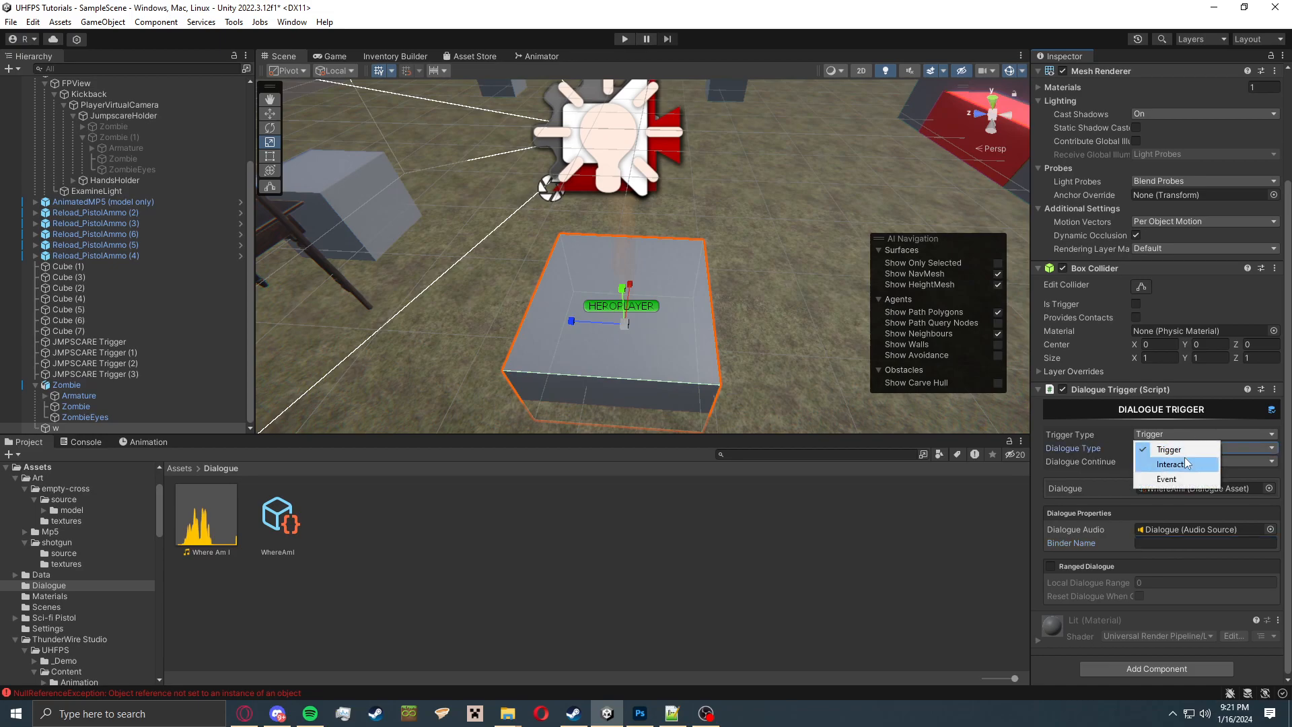
{"action": "left_click", "coordinate": [1071, 443]}
{"action": "left_click", "coordinate": [1178, 448]}
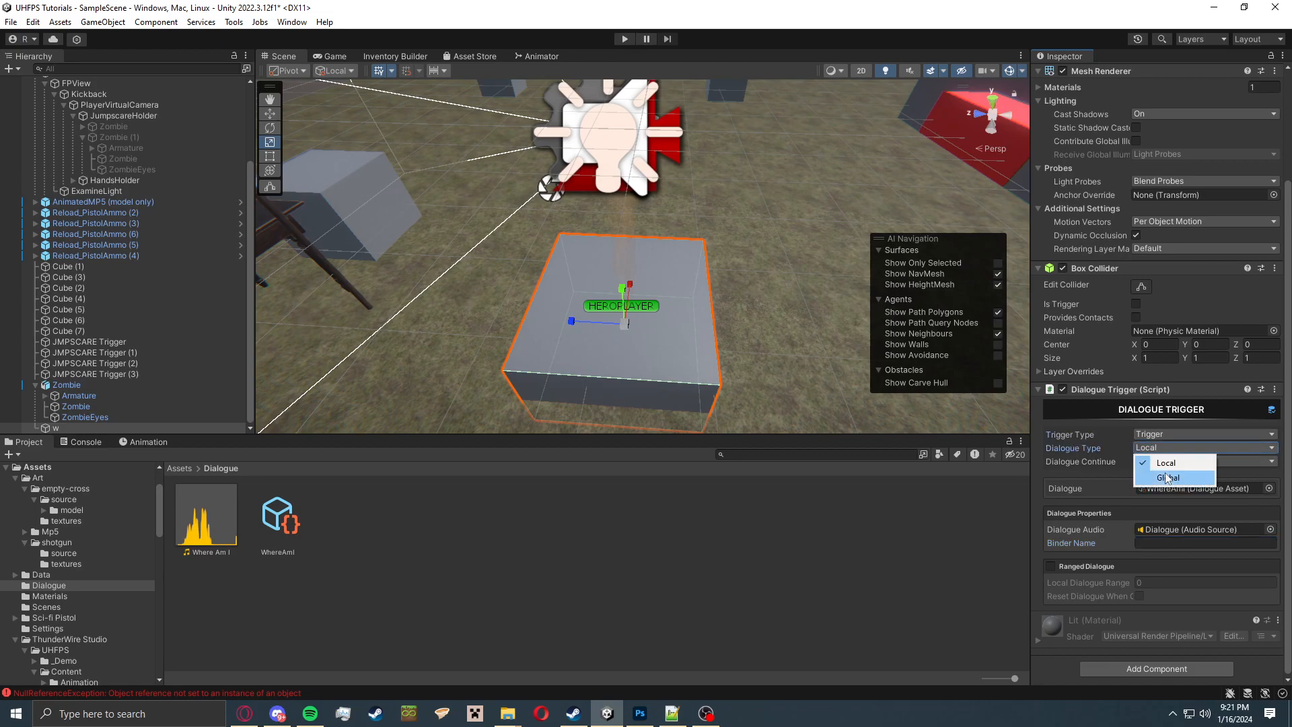
{"action": "left_click", "coordinate": [1198, 461]}
{"action": "left_click", "coordinate": [1168, 475]}
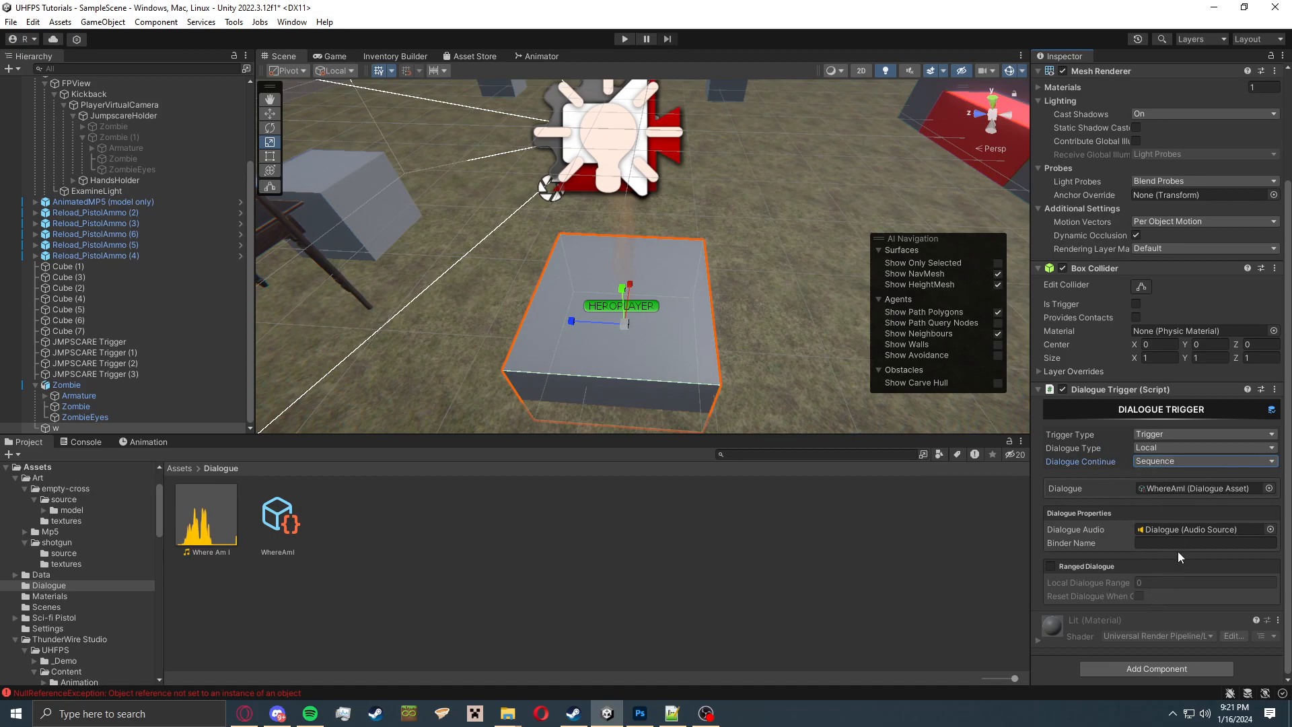
{"action": "left_click", "coordinate": [1159, 434]}
{"action": "left_click", "coordinate": [1153, 442]}
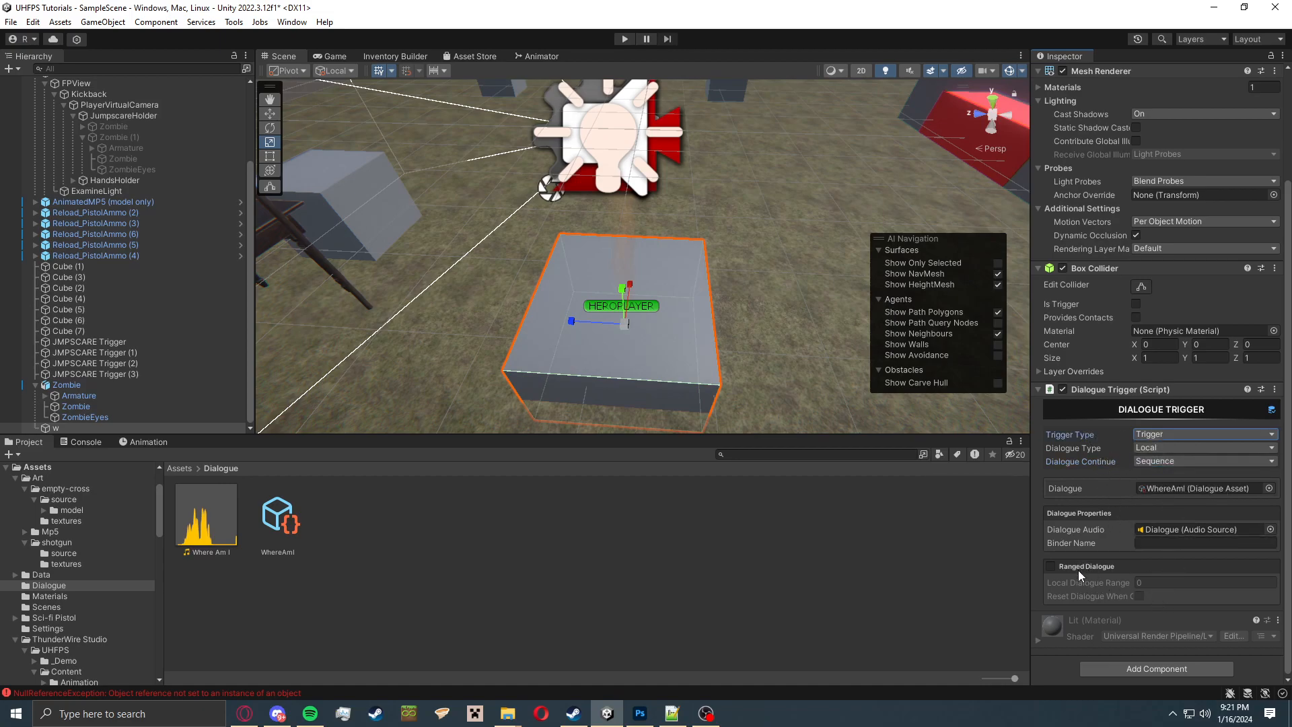
{"action": "left_click", "coordinate": [1199, 542]}
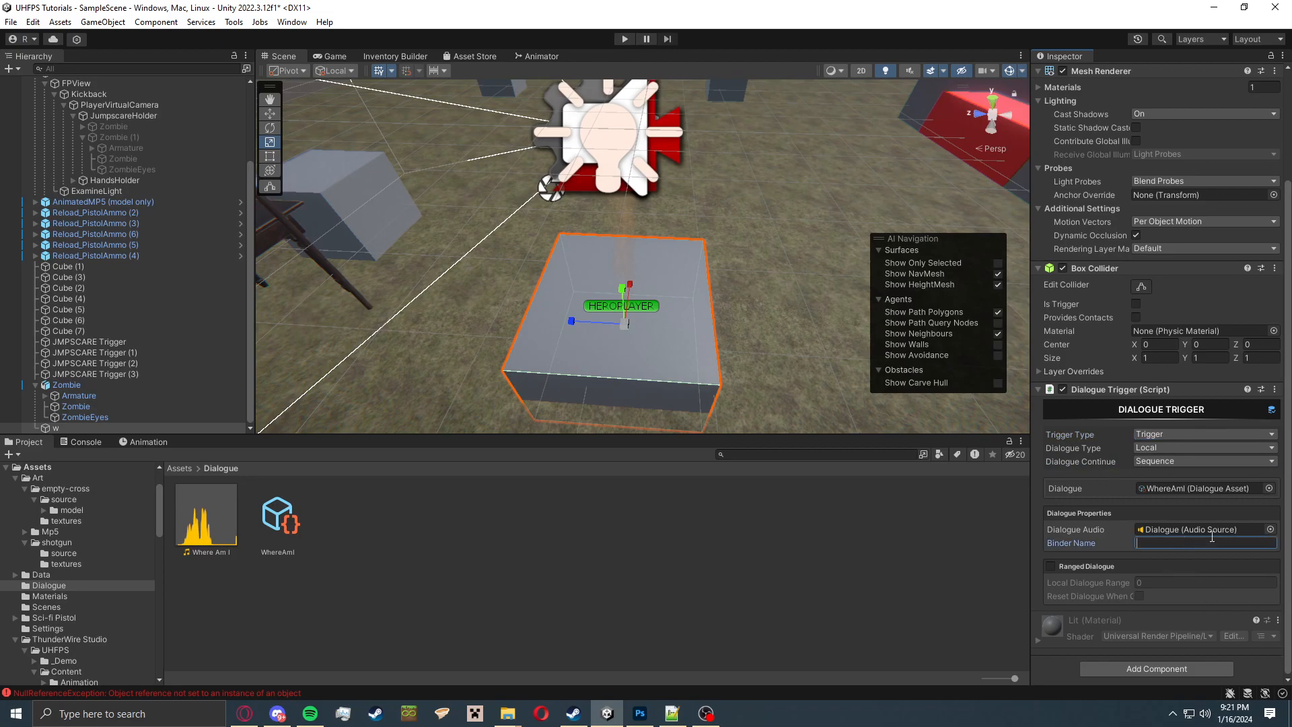
{"action": "left_click", "coordinate": [1185, 532]}
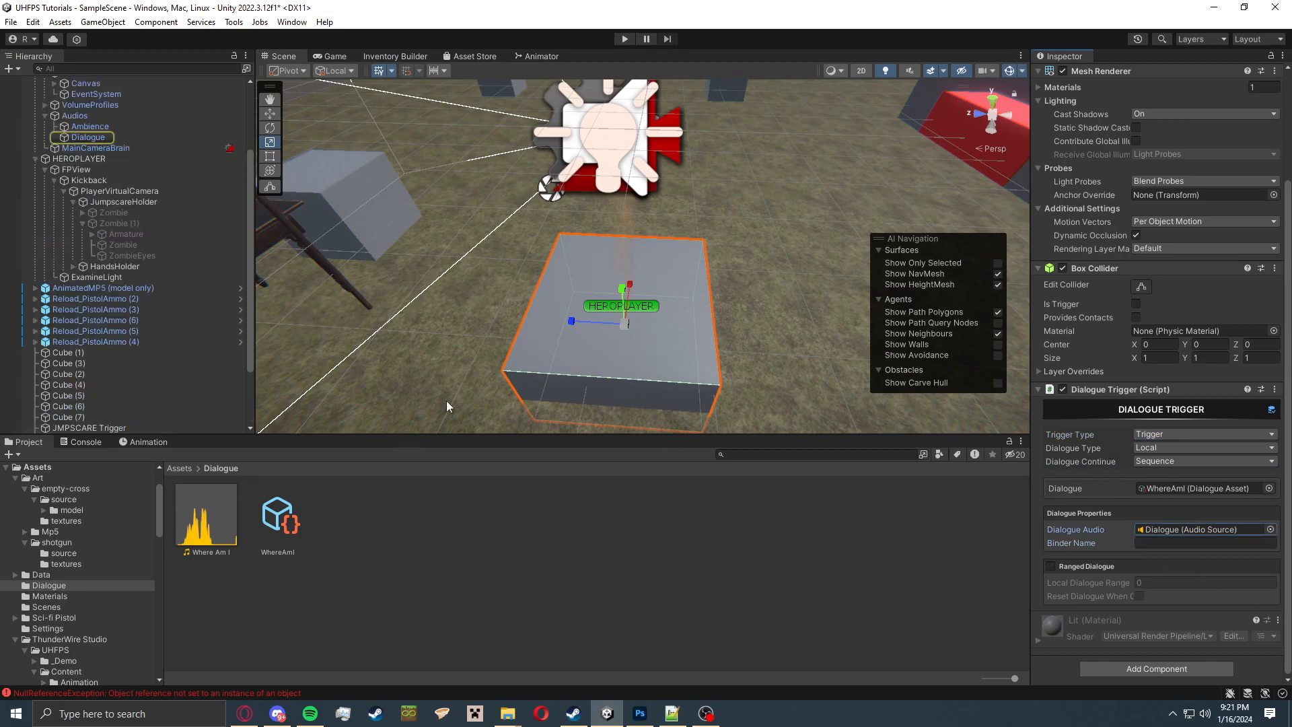
Save the scene and play-test the dialogue cube with Is Trigger enabled on its box collider during the run.
{"action": "left_click", "coordinate": [317, 58]}
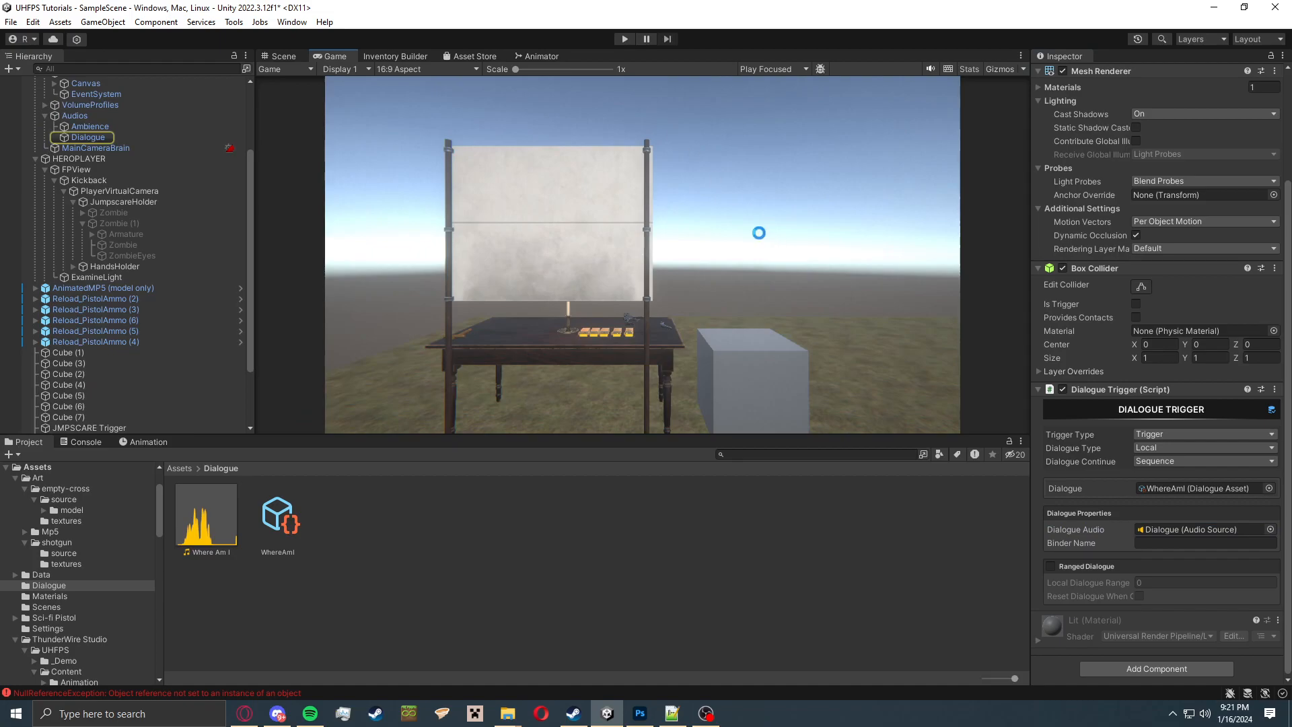
{"action": "key", "text": "ctrl+s"}
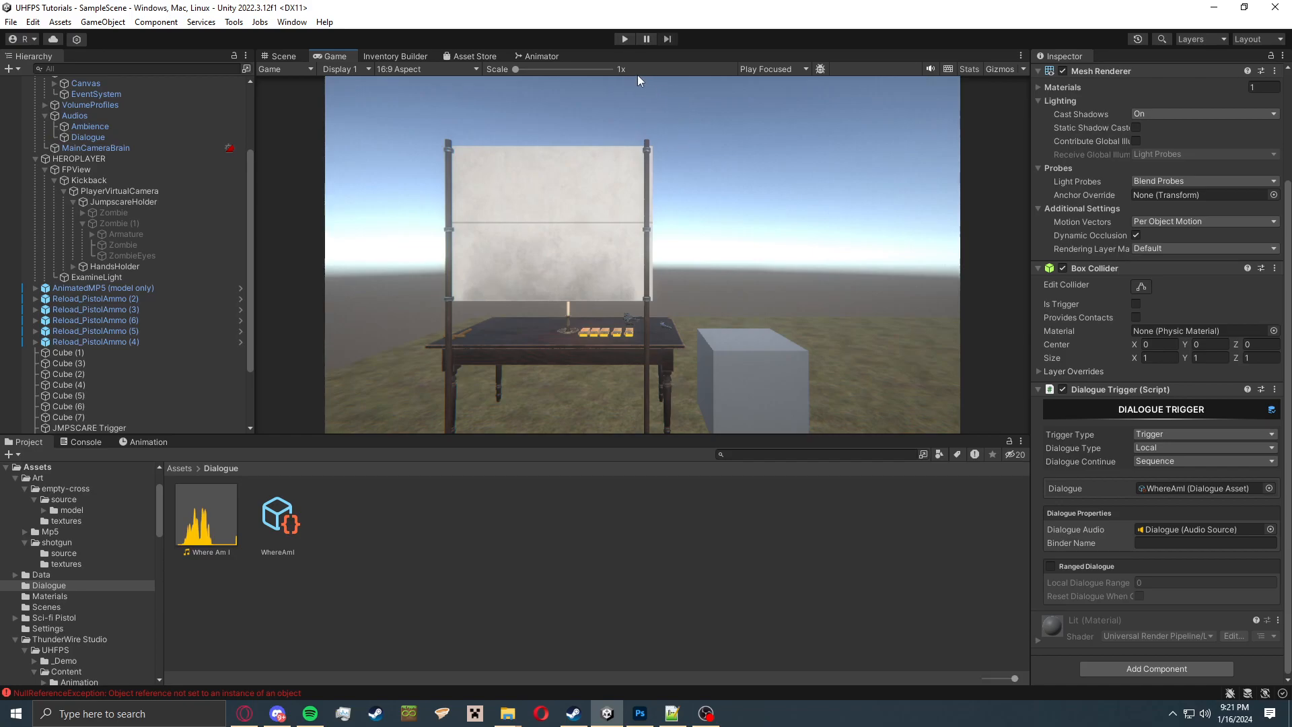
{"action": "left_click", "coordinate": [625, 39]}
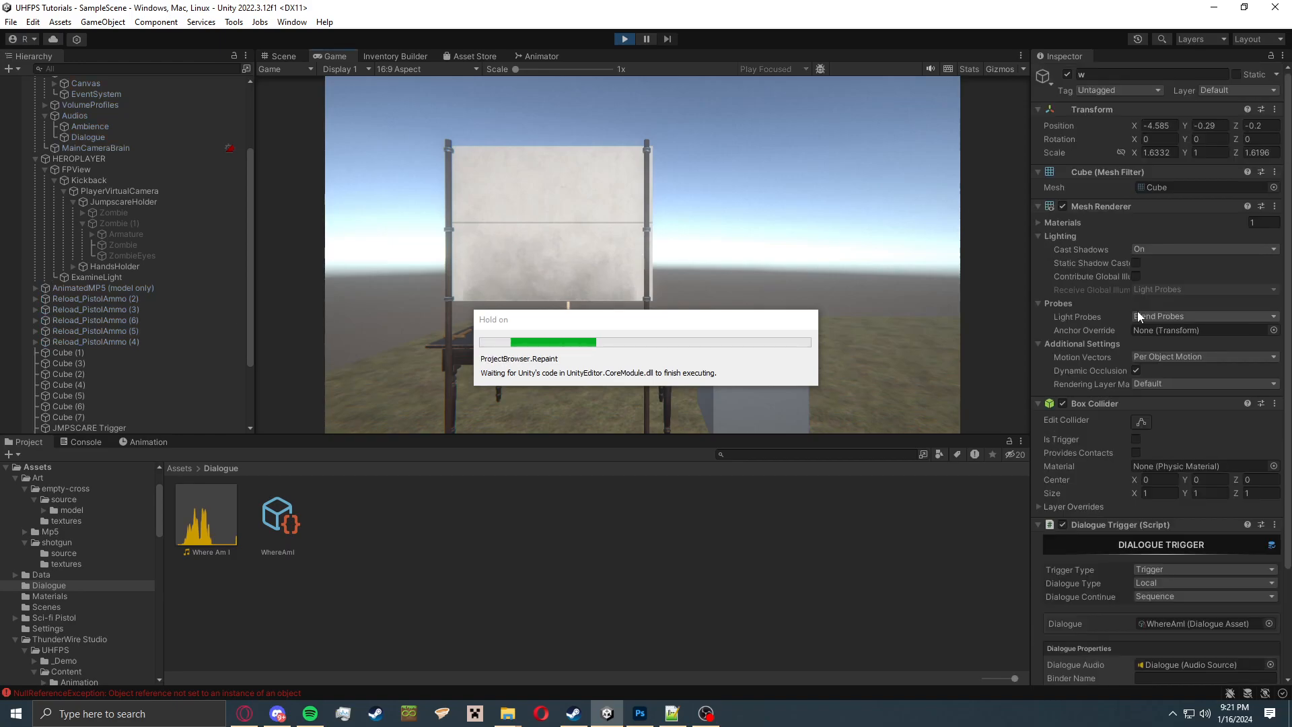
{"action": "left_click", "coordinate": [1136, 438]}
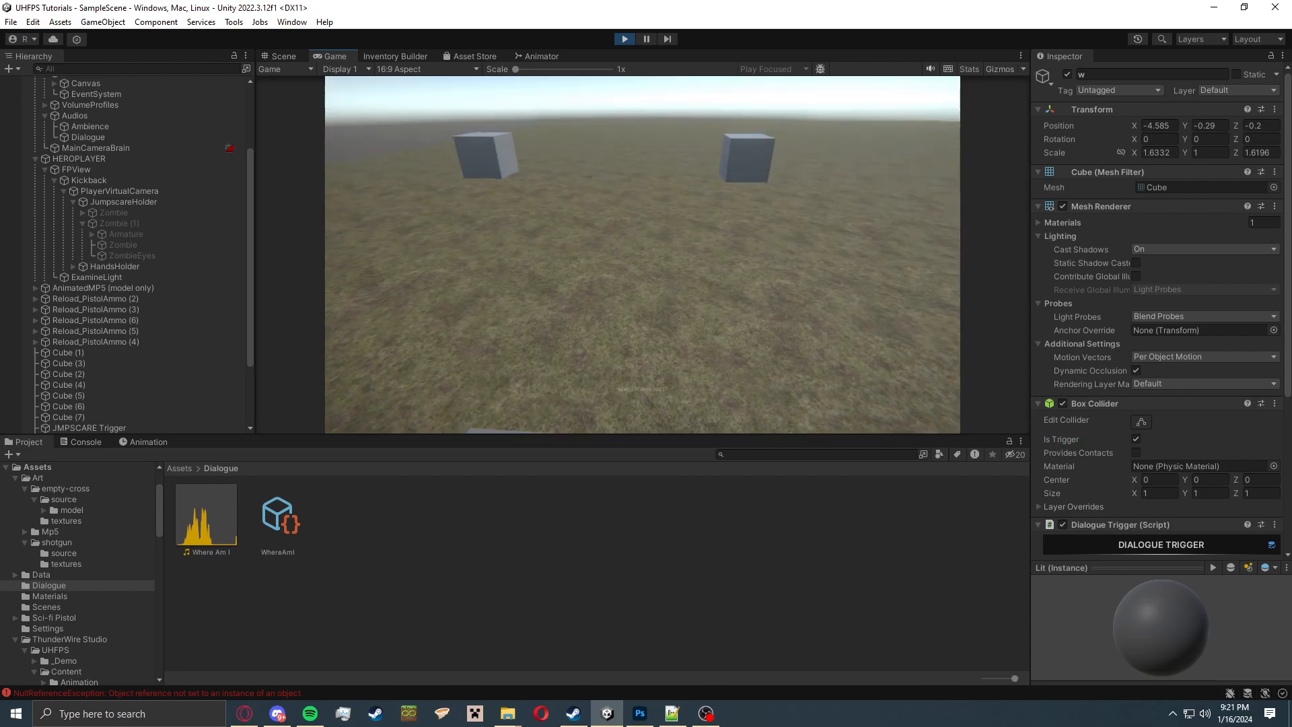
{"action": "key", "text": "Escape"}
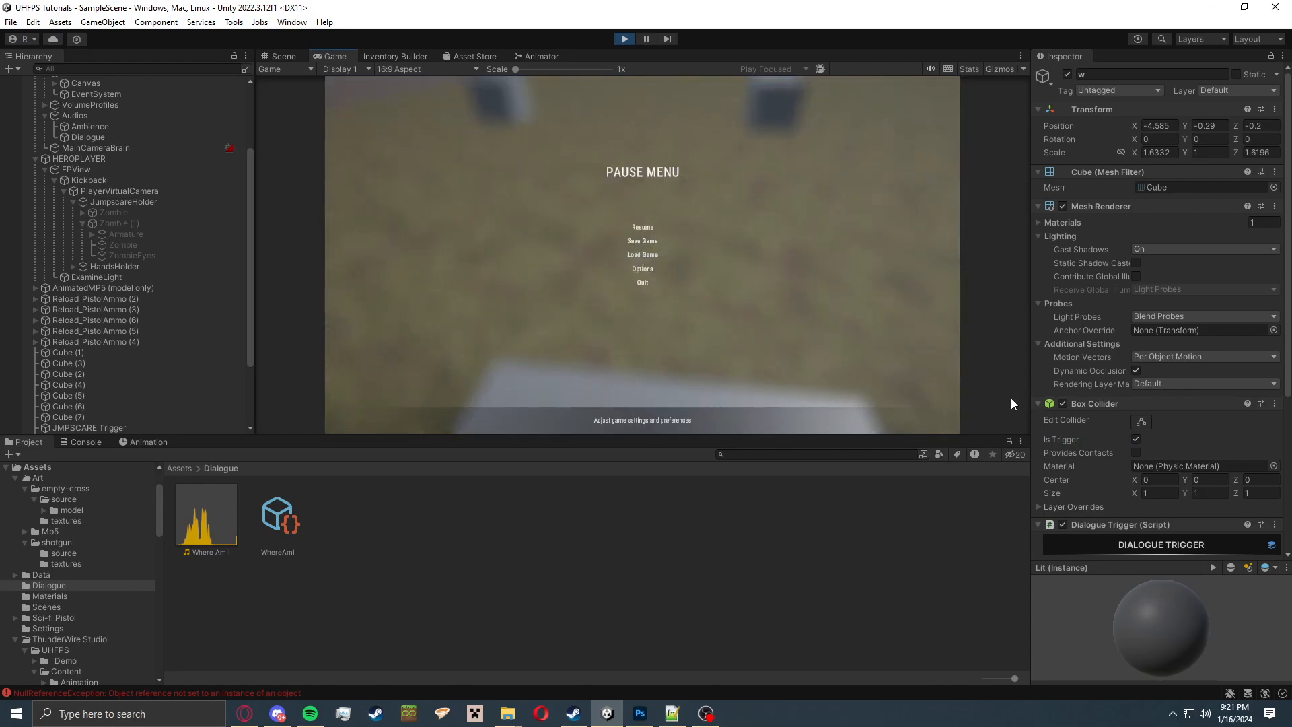
{"action": "left_click", "coordinate": [630, 38]}
Stop the play-test and review the Dialogue Trigger's trigger type, dialogue type and dialogue continue options.
{"action": "scroll", "coordinate": [1176, 531], "scroll_direction": "down", "scroll_amount": 3}
{"action": "left_click", "coordinate": [1162, 460]}
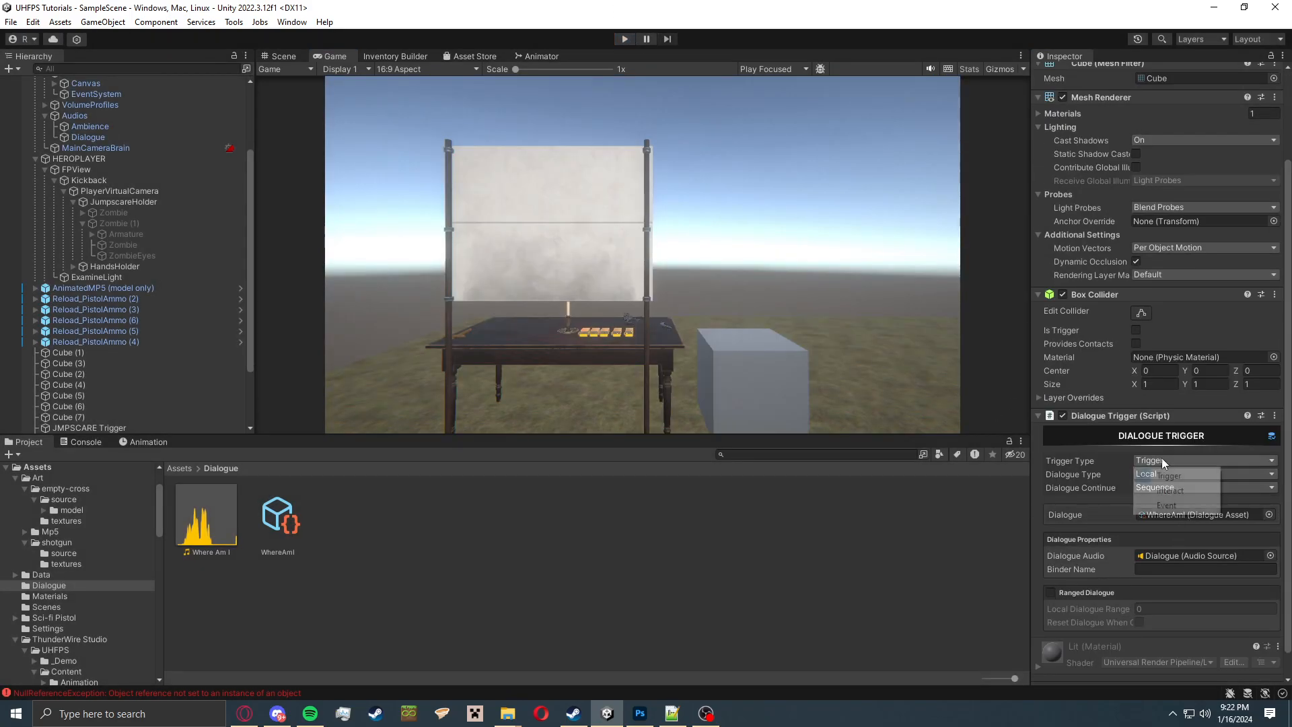
{"action": "left_click", "coordinate": [1165, 476]}
{"action": "left_click", "coordinate": [1165, 488]}
{"action": "left_click", "coordinate": [1096, 492]}
{"action": "left_click", "coordinate": [1160, 494]}
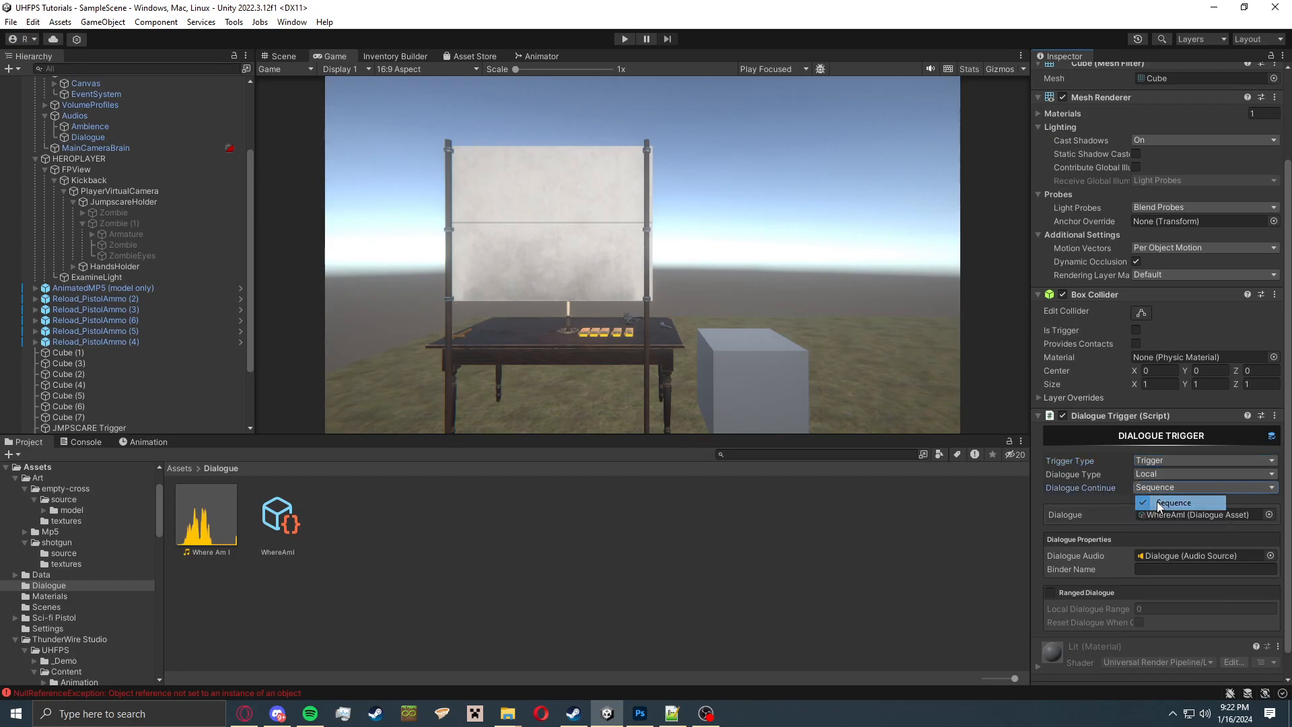
{"action": "left_click", "coordinate": [1160, 501]}
{"action": "scroll", "coordinate": [1159, 508], "scroll_direction": "down", "scroll_amount": 1}
Open Dialogue 0 of the WhereAmI dialogue asset and review both of its subtitles on the waveform.
{"action": "left_click", "coordinate": [208, 522]}
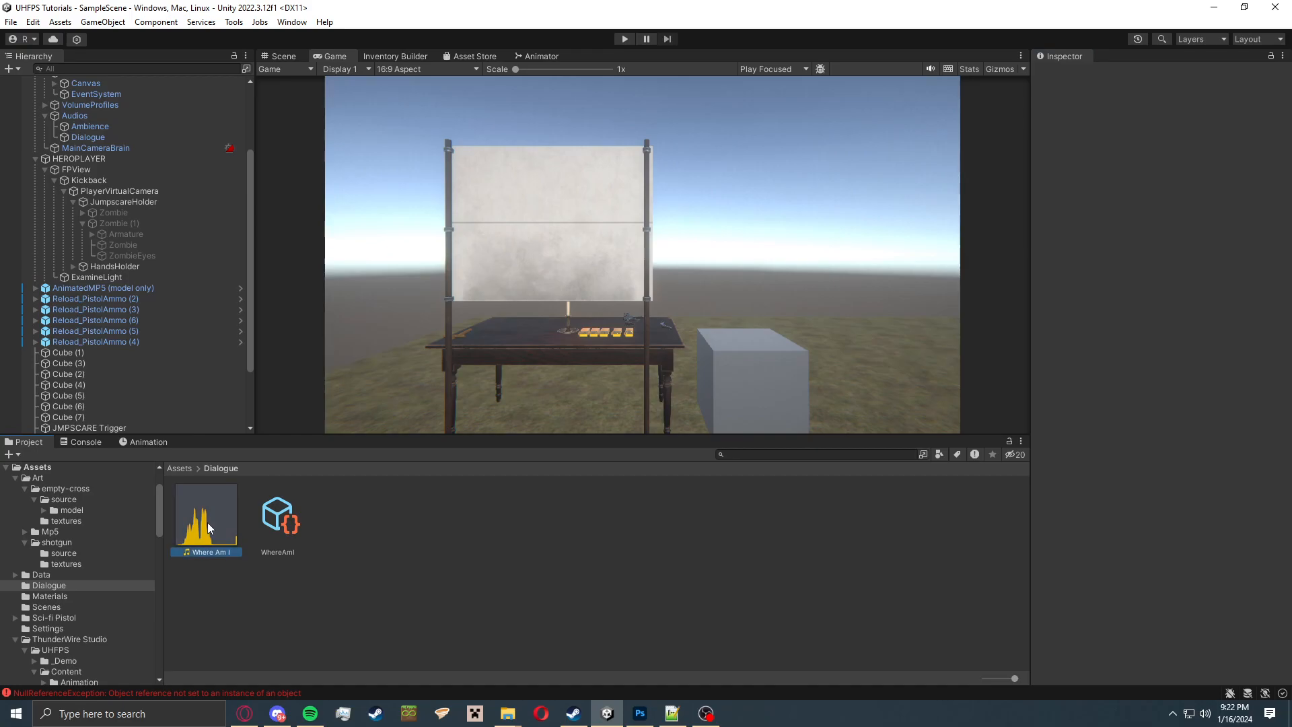
{"action": "left_click", "coordinate": [482, 523]}
{"action": "left_click", "coordinate": [276, 520]}
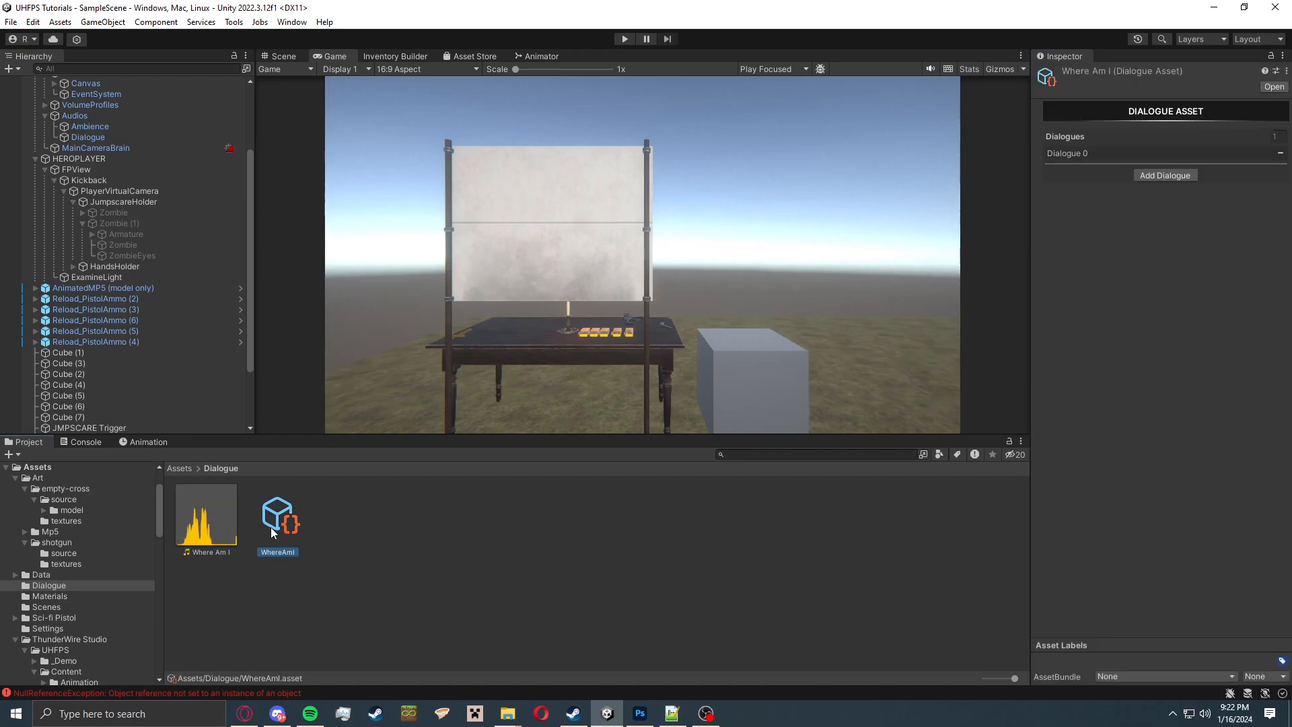
{"action": "left_click", "coordinate": [1105, 155]}
{"action": "left_click", "coordinate": [1164, 339]}
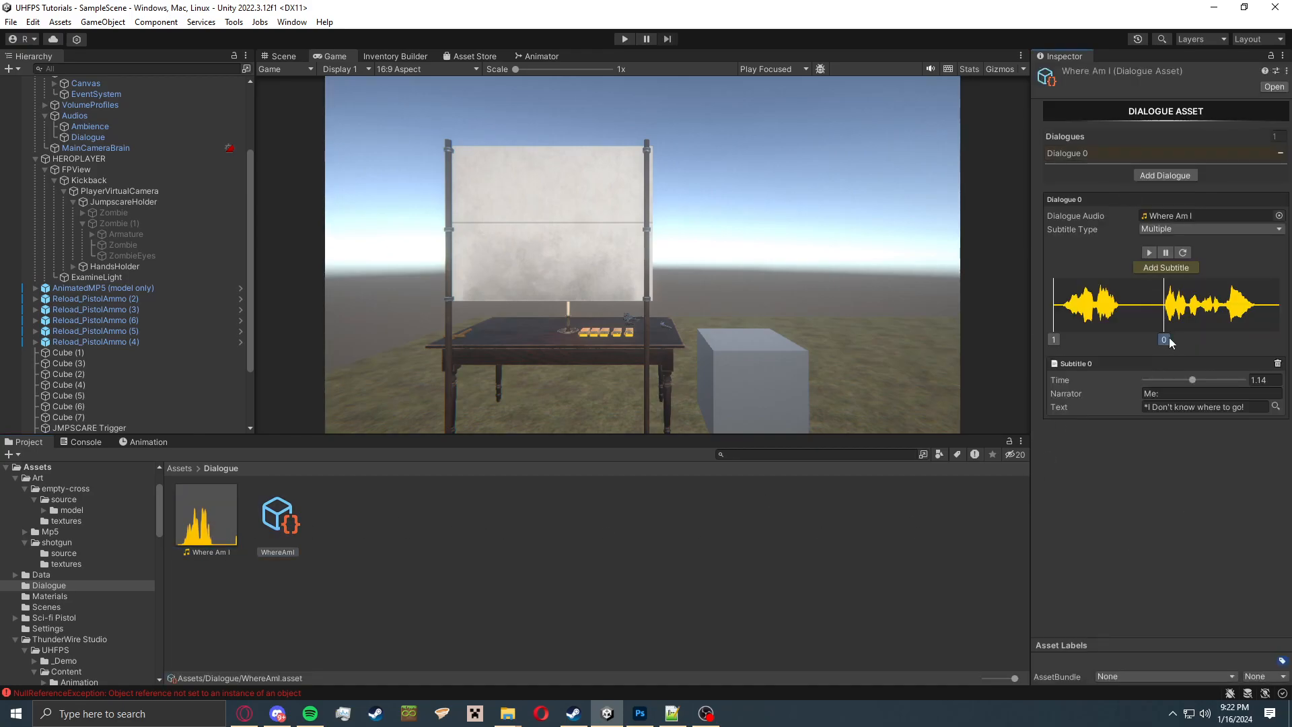
{"action": "left_click", "coordinate": [1054, 340]}
{"action": "left_click", "coordinate": [1151, 329]}
{"action": "left_click", "coordinate": [1163, 339]}
{"action": "left_click", "coordinate": [1054, 340]}
{"action": "left_click", "coordinate": [1165, 339]}
Find the demo voice-over dialogue asset in the UHFPS Dialogues/Demo folder and examine both subtitles of its Dialogue 0.
{"action": "left_click", "coordinate": [284, 56]}
{"action": "scroll", "coordinate": [791, 298], "scroll_direction": "down", "scroll_amount": 1}
{"action": "left_click", "coordinate": [618, 321]}
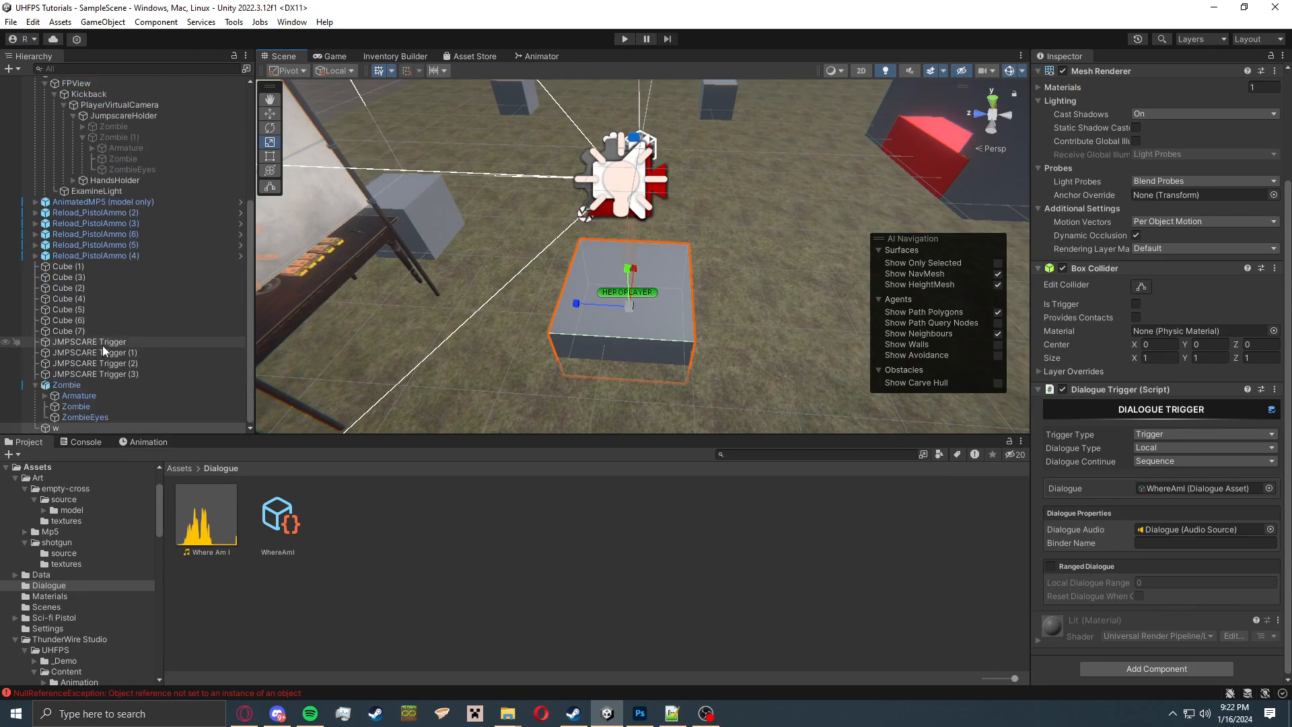
{"action": "scroll", "coordinate": [58, 600], "scroll_direction": "down", "scroll_amount": 15}
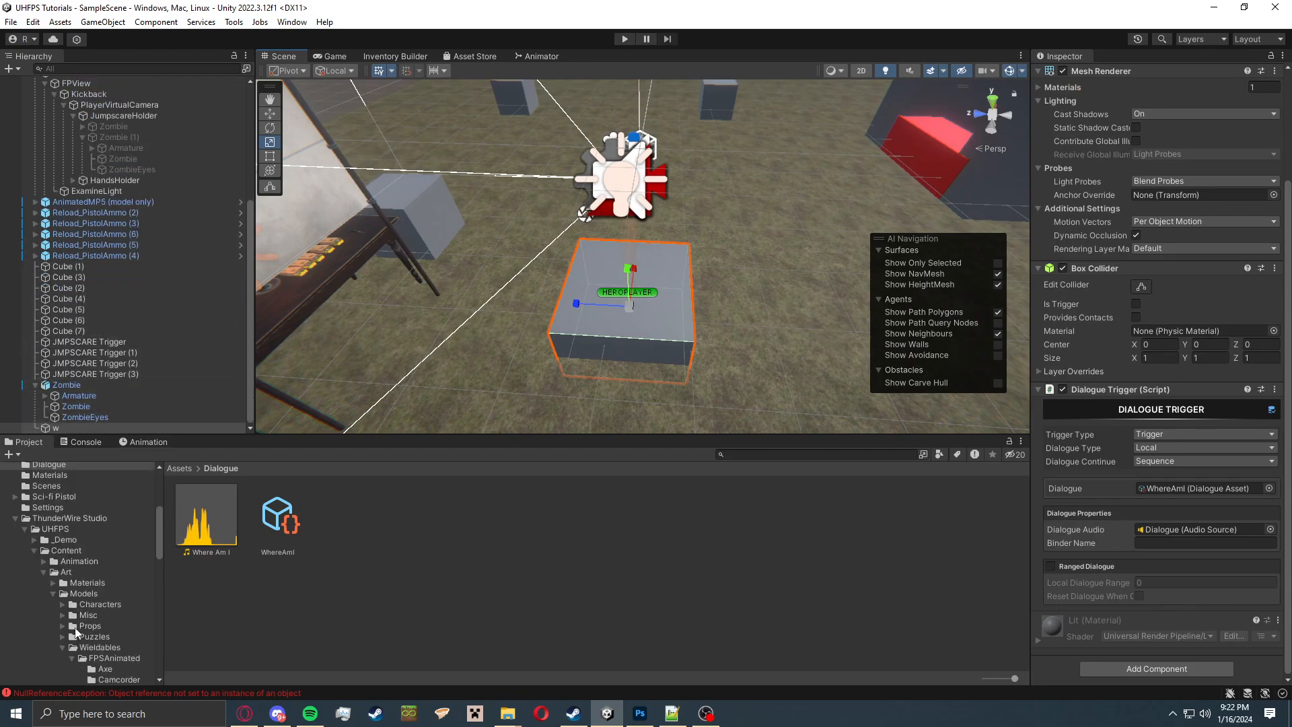
{"action": "scroll", "coordinate": [103, 599], "scroll_direction": "down", "scroll_amount": 10}
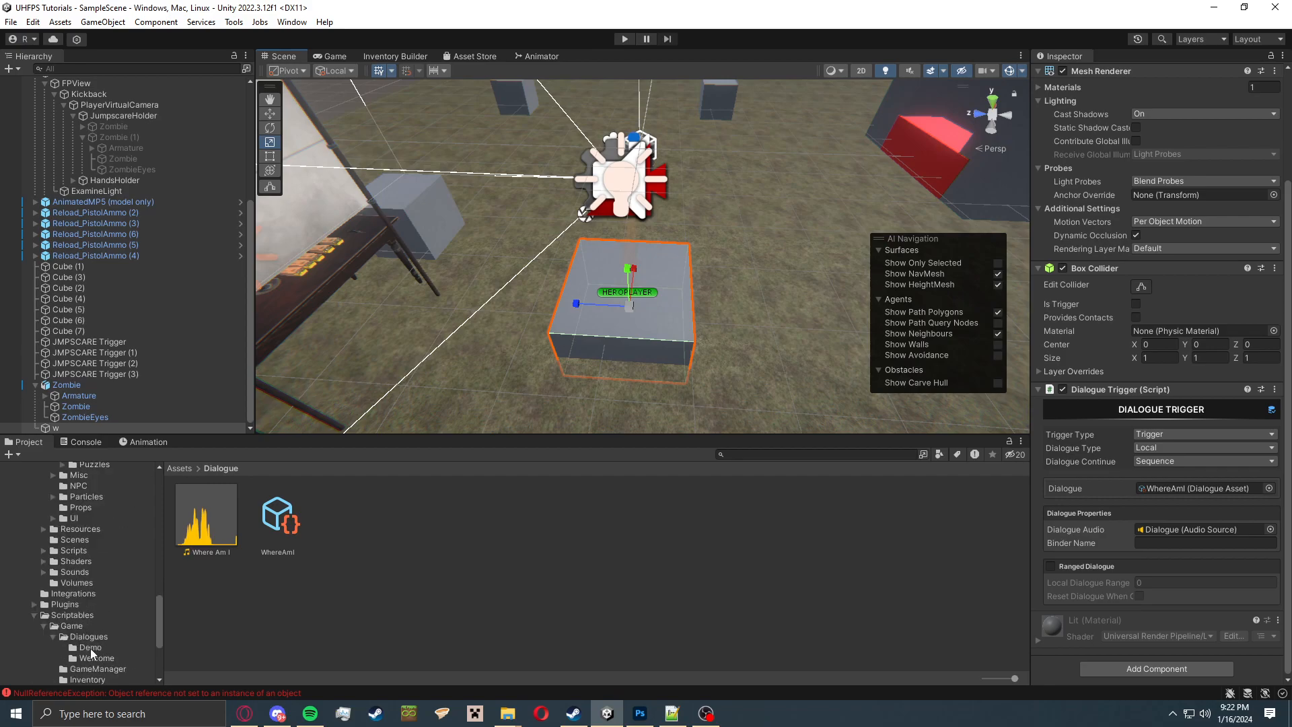
{"action": "left_click", "coordinate": [91, 637]}
{"action": "left_click", "coordinate": [92, 648]}
{"action": "left_click", "coordinate": [199, 546]}
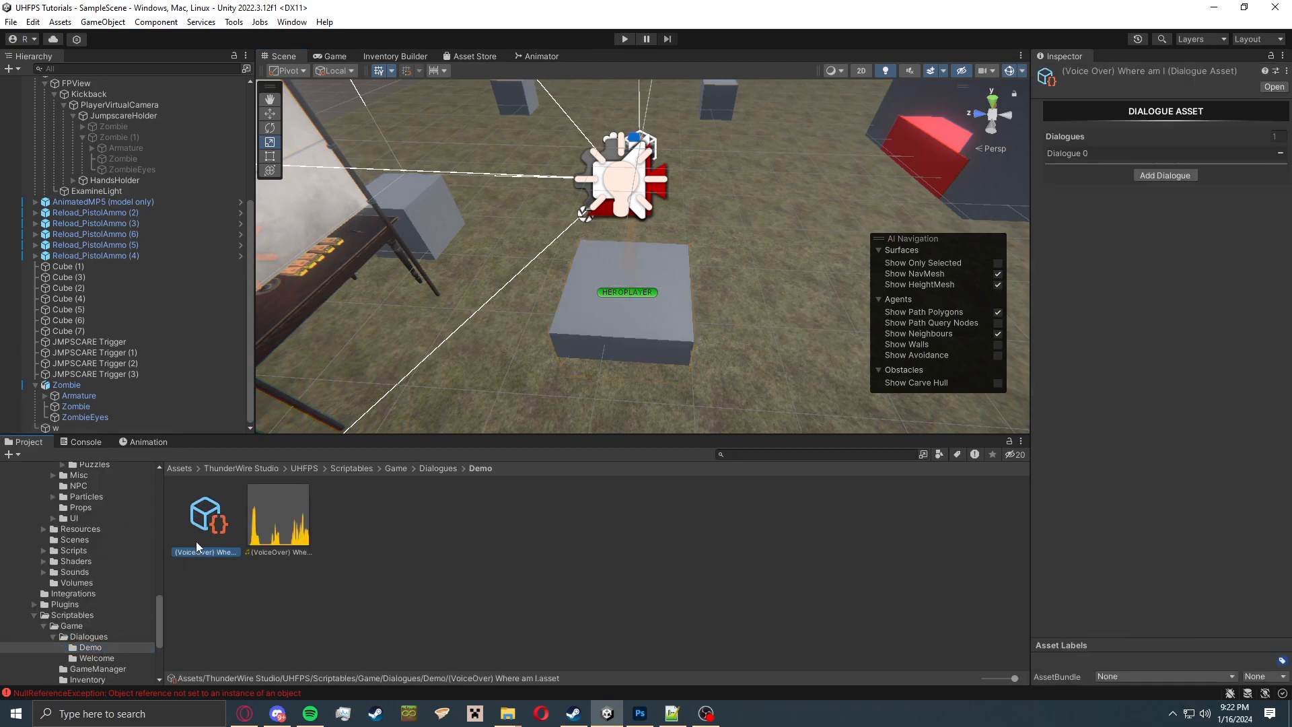
{"action": "left_click", "coordinate": [1122, 153]}
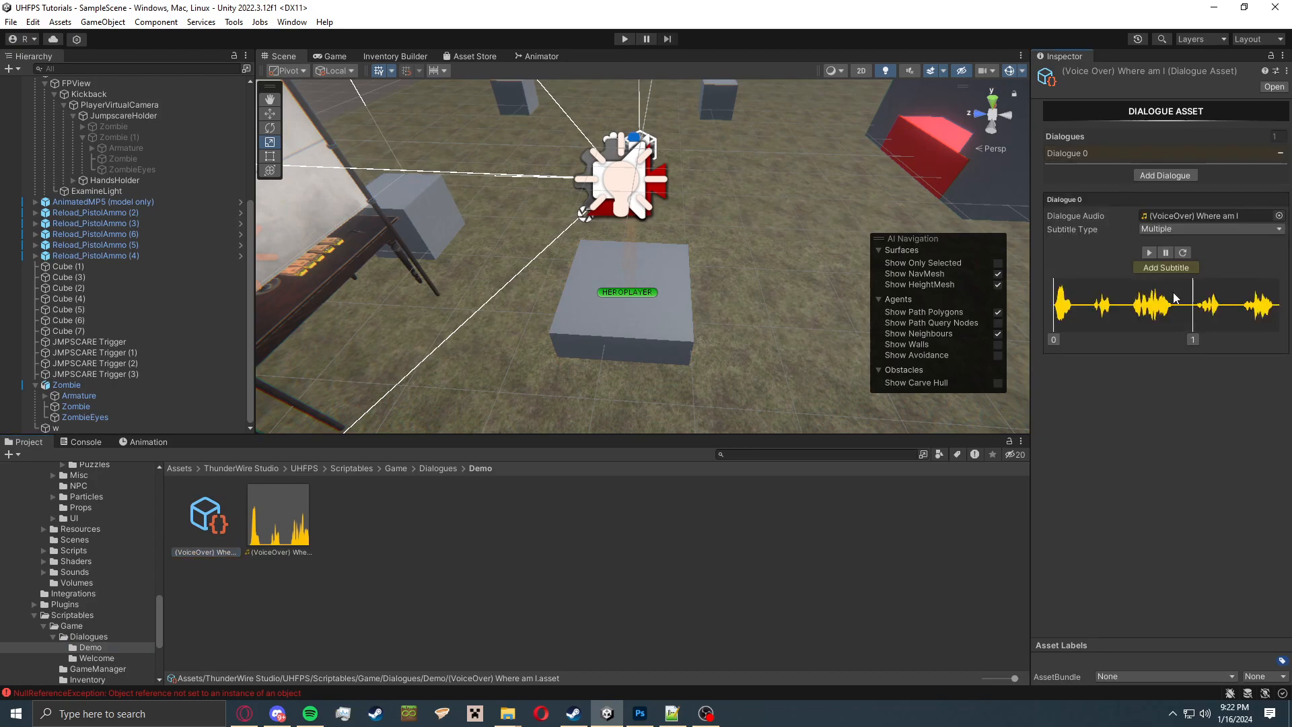
{"action": "left_click", "coordinate": [1055, 339]}
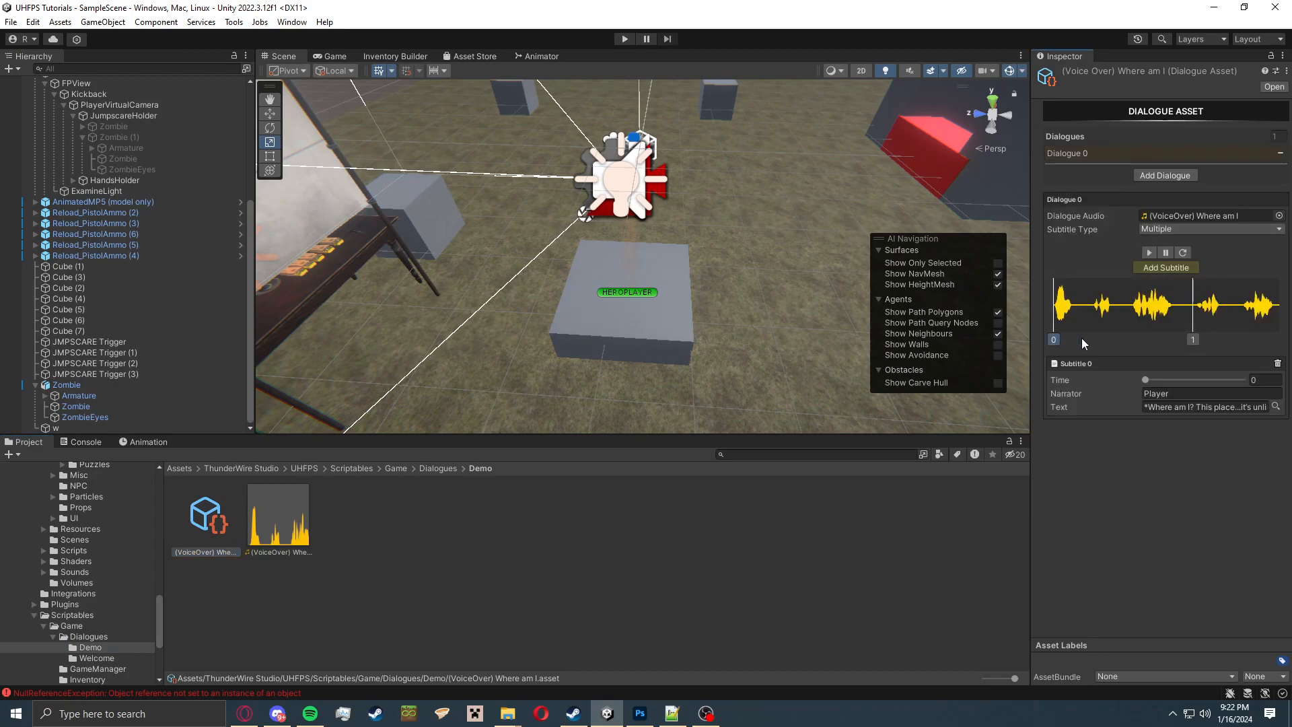
{"action": "left_click", "coordinate": [1193, 340]}
Reopen Dialogue 0 of the demo voice-over asset and check the available Subtitle Type options.
{"action": "left_click", "coordinate": [978, 467]}
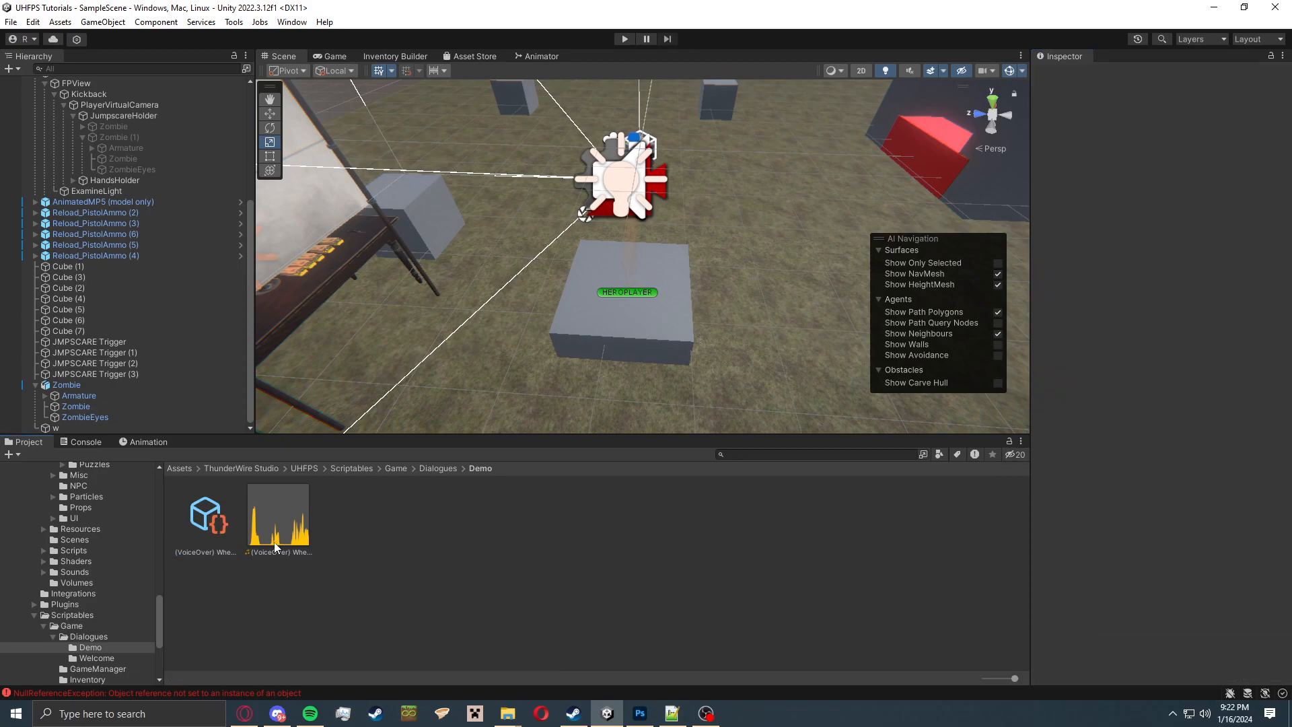
{"action": "left_click", "coordinate": [202, 519]}
{"action": "left_click", "coordinate": [1173, 154]}
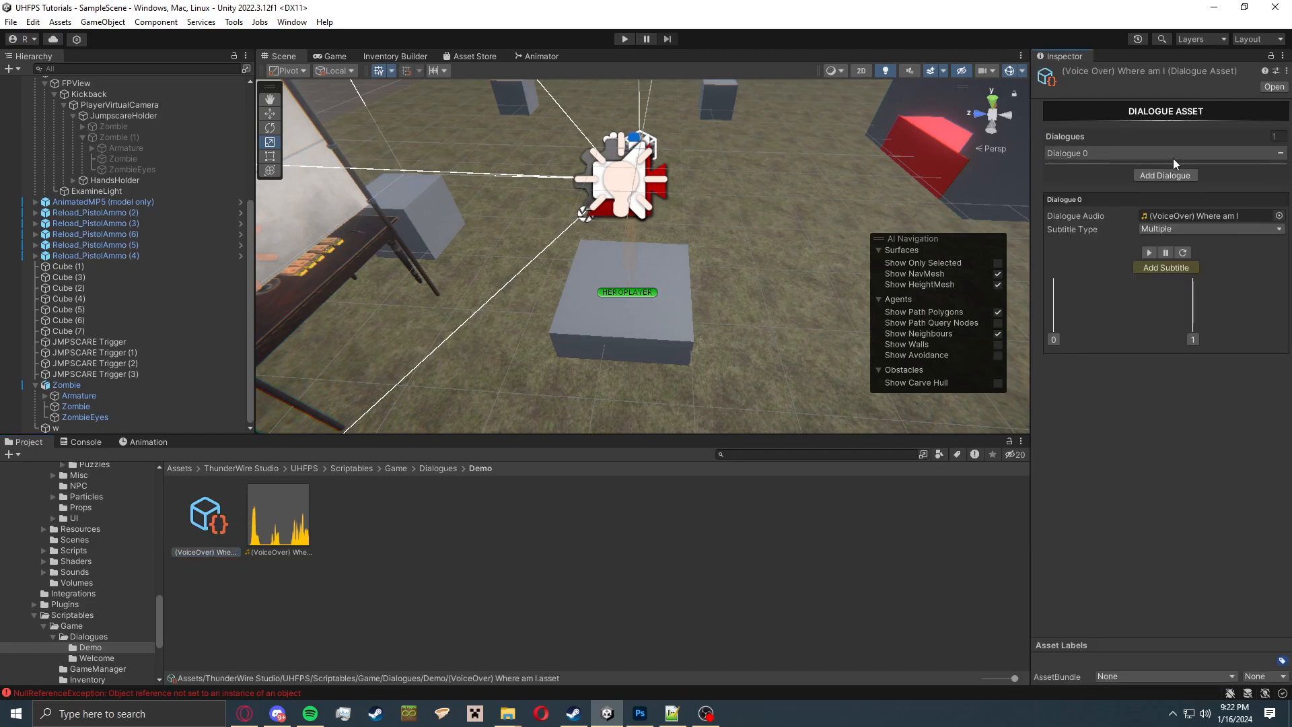
{"action": "left_click", "coordinate": [1169, 230]}
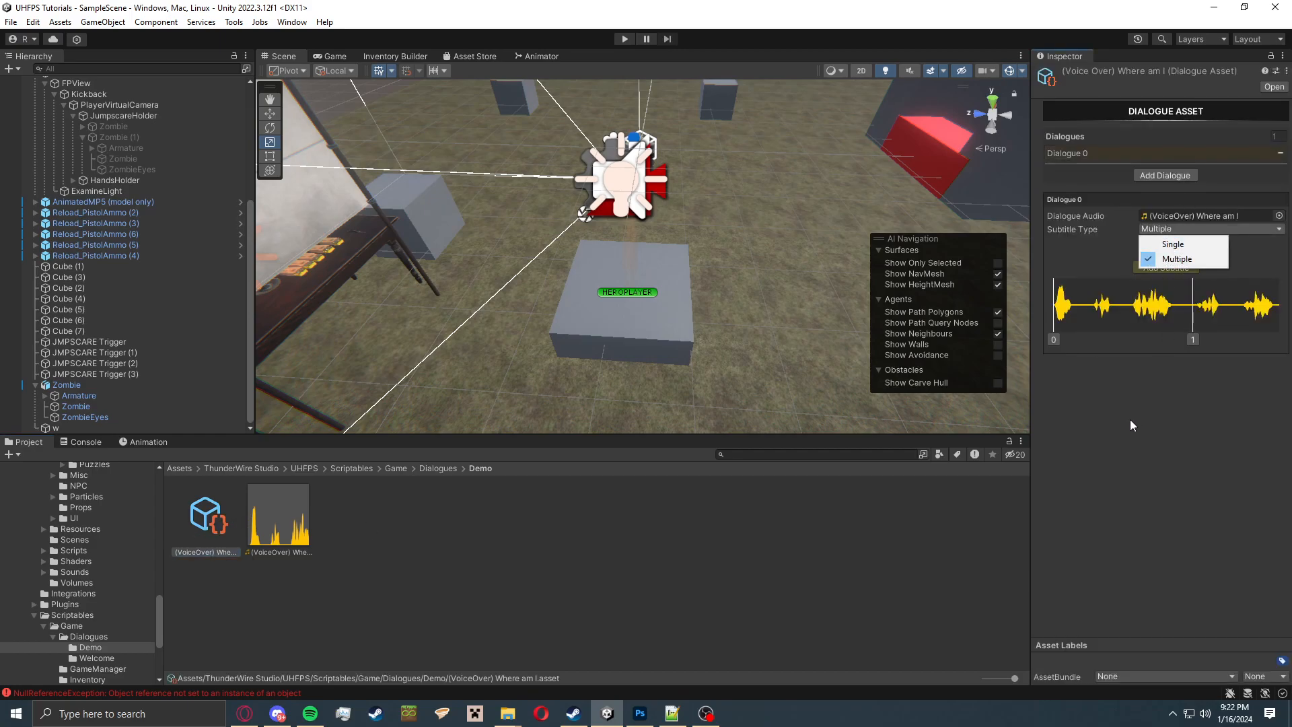
{"action": "left_click", "coordinate": [1207, 265]}
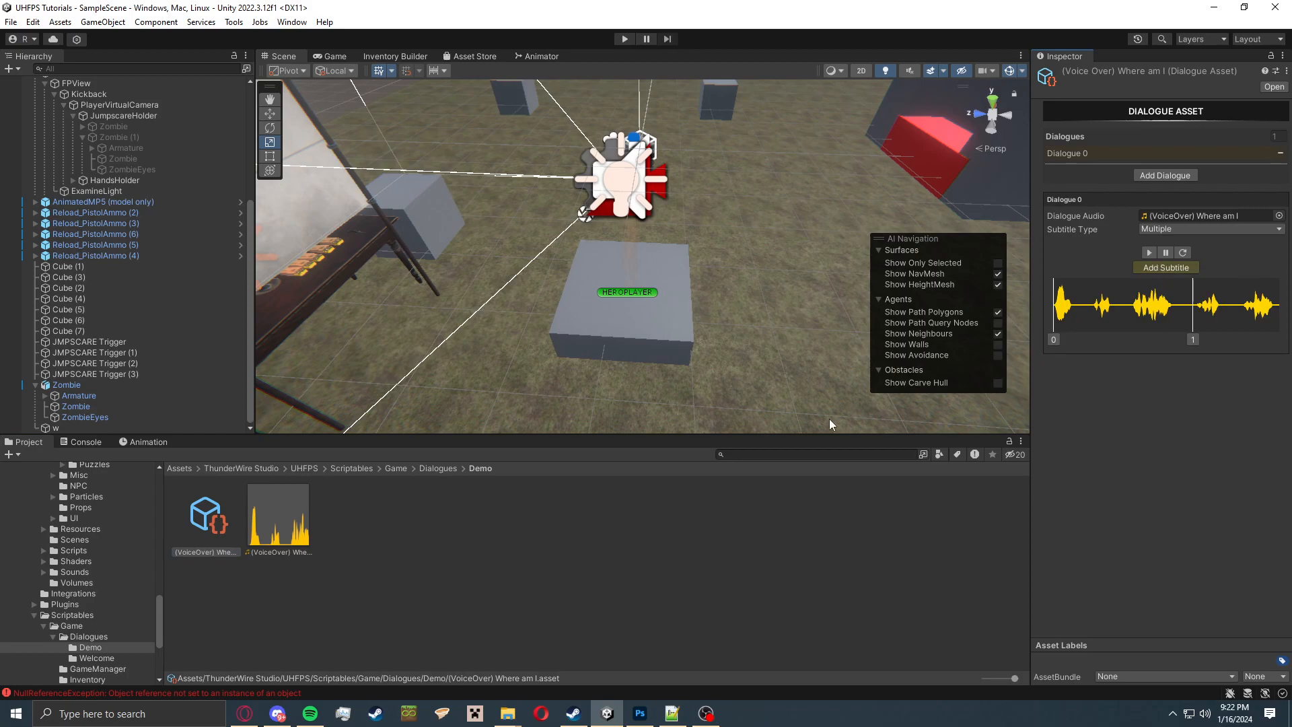
Try the Global dialogue type on the cube's Dialogue Trigger and undo the change.
{"action": "left_click", "coordinate": [669, 272]}
{"action": "scroll", "coordinate": [1153, 445], "scroll_direction": "down", "scroll_amount": 5}
{"action": "left_click", "coordinate": [1158, 464]}
{"action": "left_click", "coordinate": [1168, 476]}
{"action": "left_click", "coordinate": [1185, 448]}
{"action": "left_click", "coordinate": [1171, 476]}
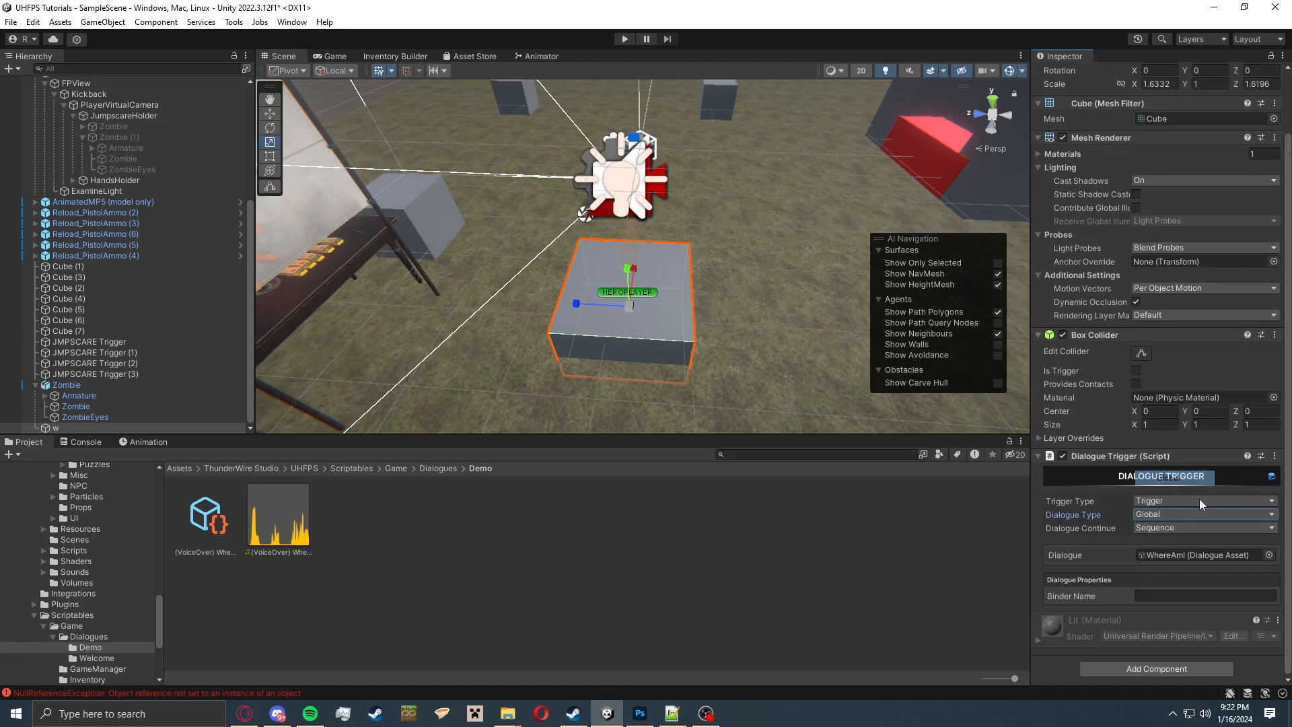
{"action": "key", "text": "ctrl+z"}
Review the trigger type and dialogue continue options on the cube's Dialogue Trigger.
{"action": "left_click", "coordinate": [1158, 502]}
{"action": "left_click", "coordinate": [1112, 505]}
{"action": "left_click", "coordinate": [1155, 502]}
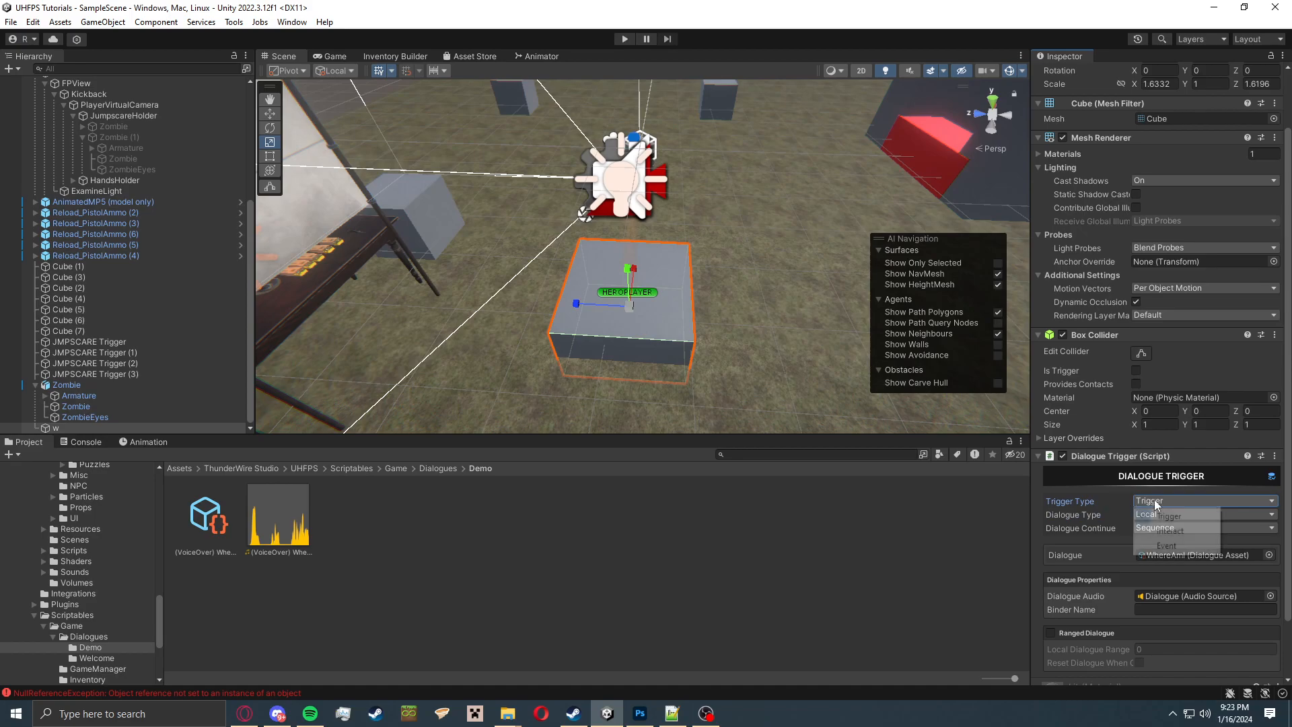
{"action": "left_click", "coordinate": [1114, 502]}
{"action": "scroll", "coordinate": [1141, 494], "scroll_direction": "down", "scroll_amount": 3}
{"action": "left_click", "coordinate": [1166, 467]}
{"action": "left_click", "coordinate": [1112, 466]}
Move the dialogue cube under the player to about X -2.42 and enable Is Trigger on its box collider.
{"action": "key", "text": "w"}
{"action": "left_click_drag", "start_coordinate": [631, 301], "coordinate": [669, 195]}
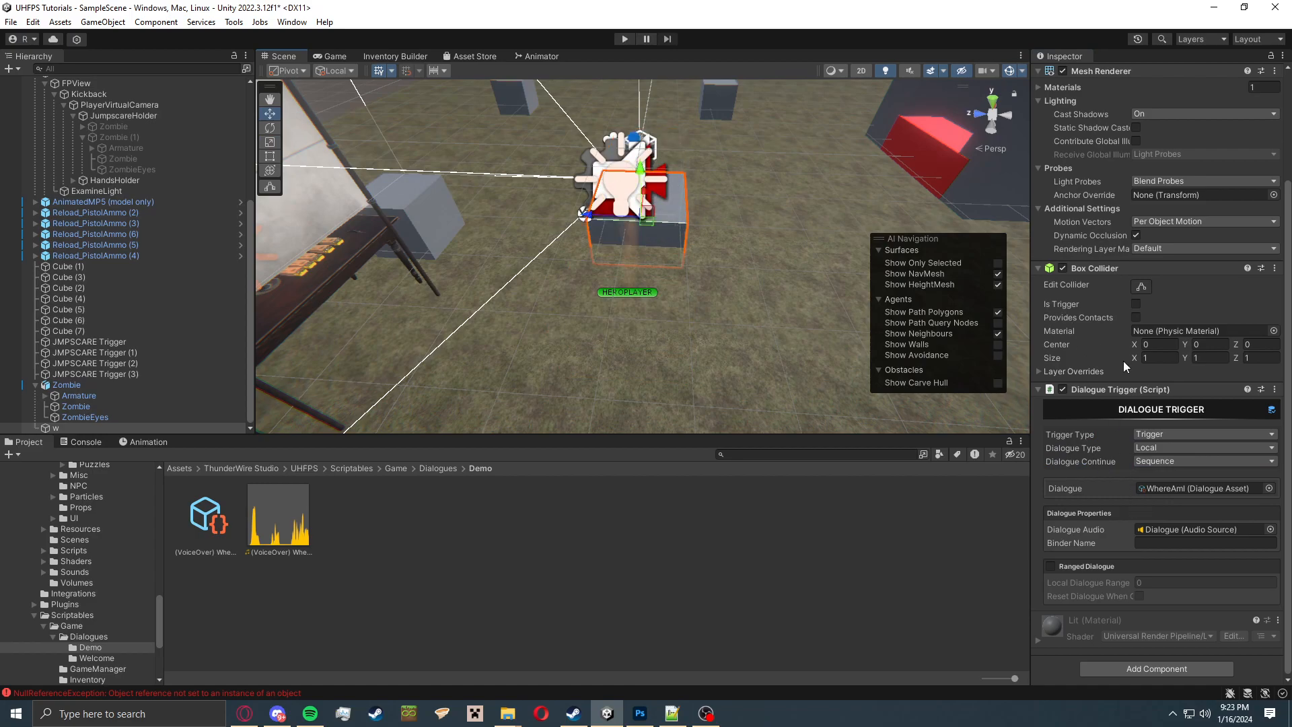
{"action": "left_click", "coordinate": [1136, 303]}
Play-test the scene by walking the player around the relocated dialogue cube, and stop the run.
{"action": "left_click", "coordinate": [330, 56]}
{"action": "left_click", "coordinate": [625, 39]}
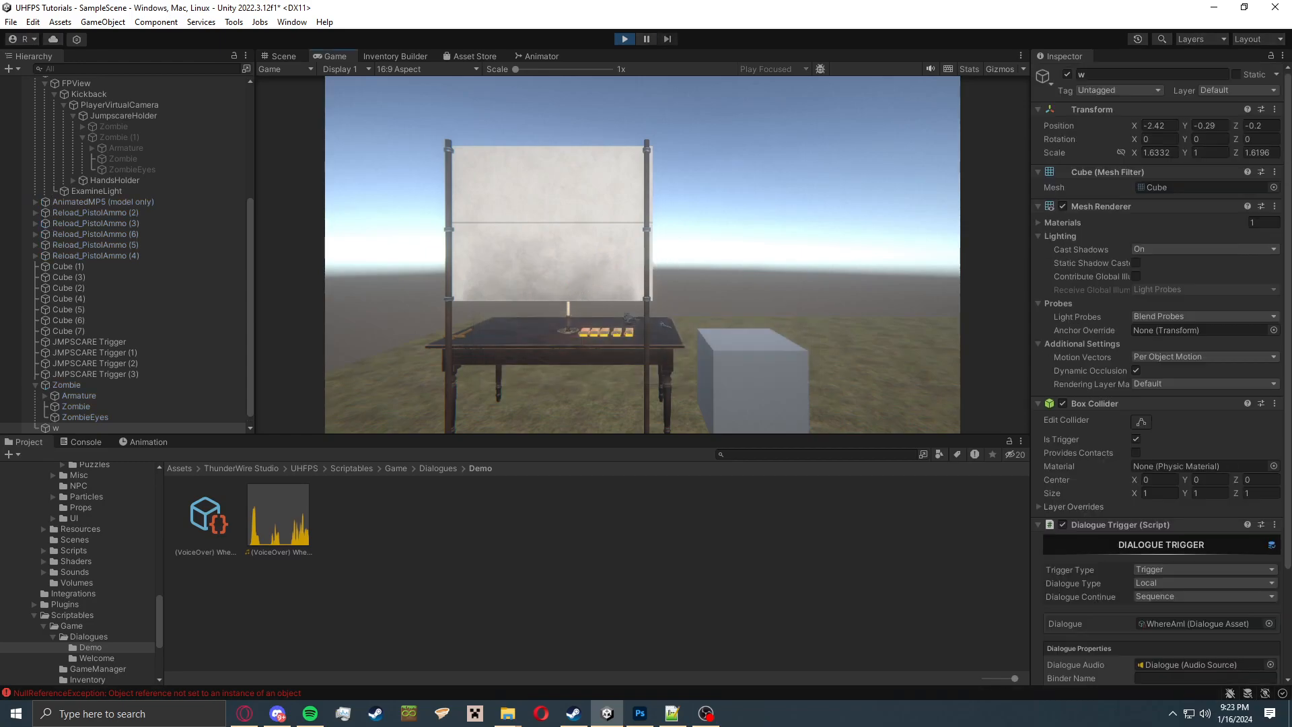
{"action": "key", "text": "w"}
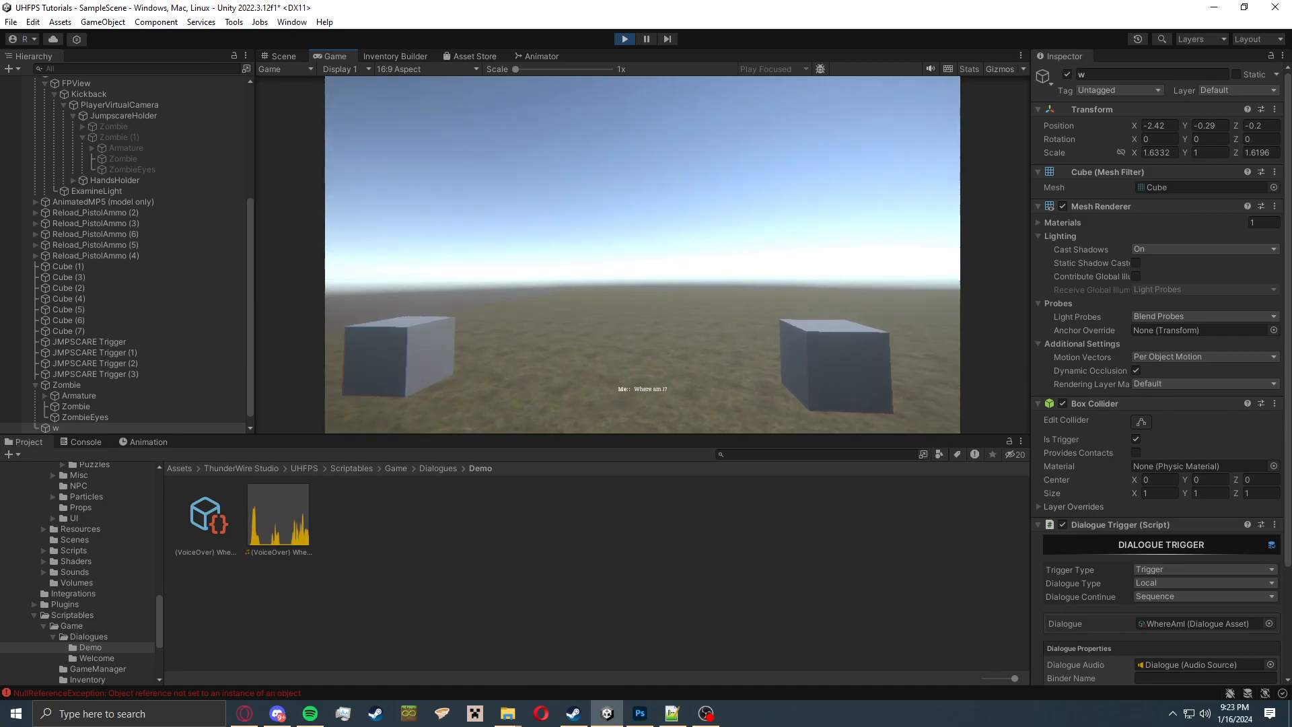
{"action": "key", "text": "w"}
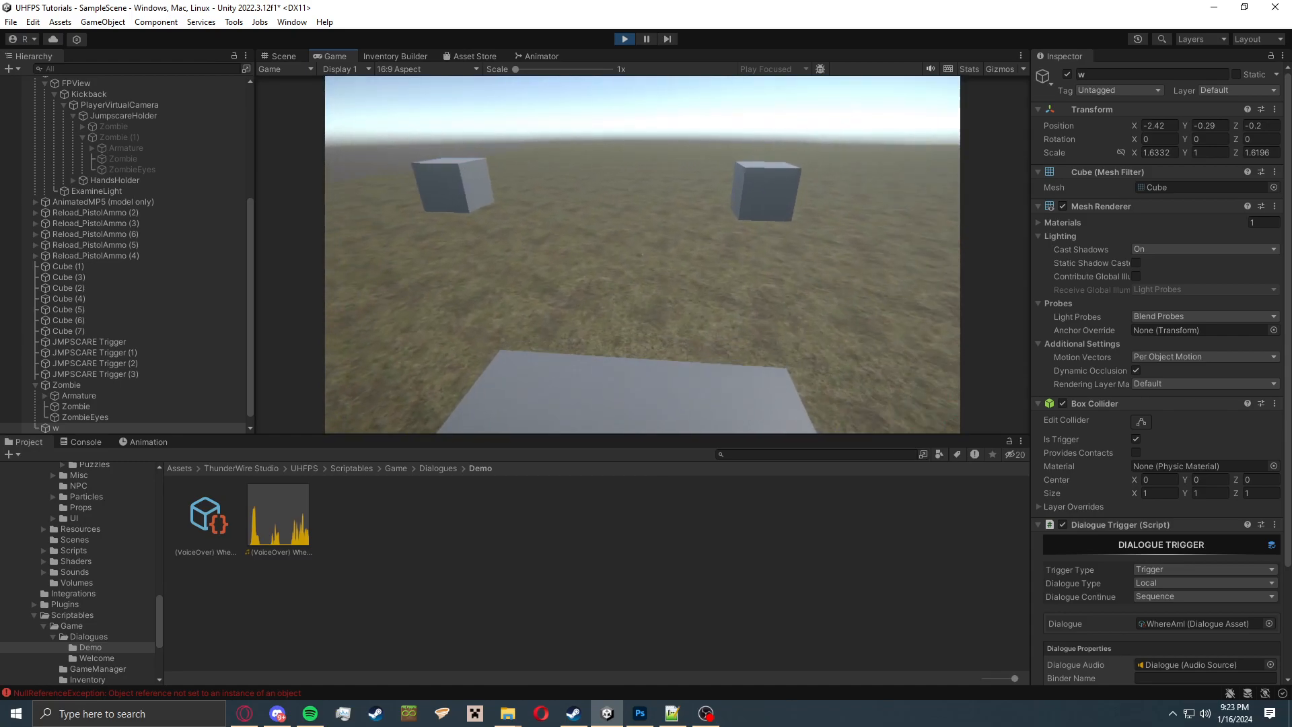
{"action": "key", "text": "ctrl+p"}
Return to the scene view and set the cube's Dialogue Continue option to Event.
{"action": "left_click", "coordinate": [296, 66]}
{"action": "left_click", "coordinate": [295, 60]}
{"action": "left_click", "coordinate": [295, 58]}
{"action": "scroll", "coordinate": [1167, 579], "scroll_direction": "down", "scroll_amount": 3}
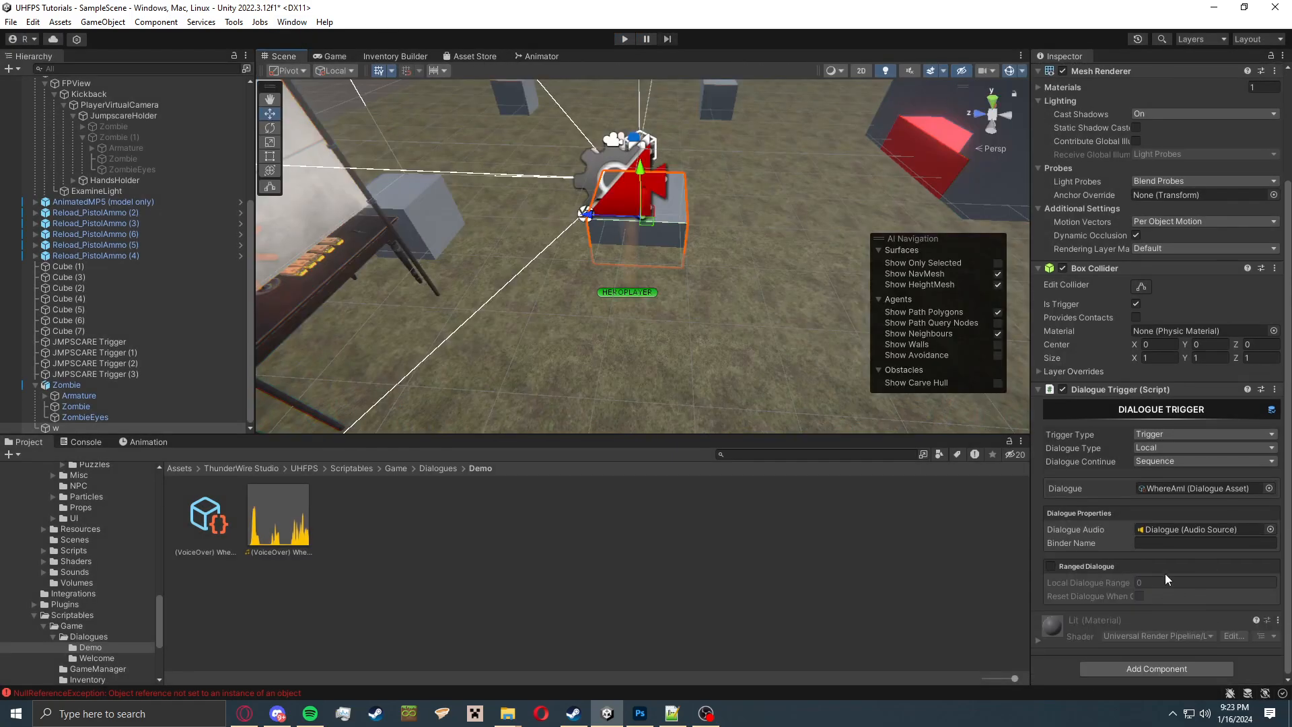
{"action": "left_click", "coordinate": [1151, 460]}
{"action": "left_click", "coordinate": [1154, 489]}
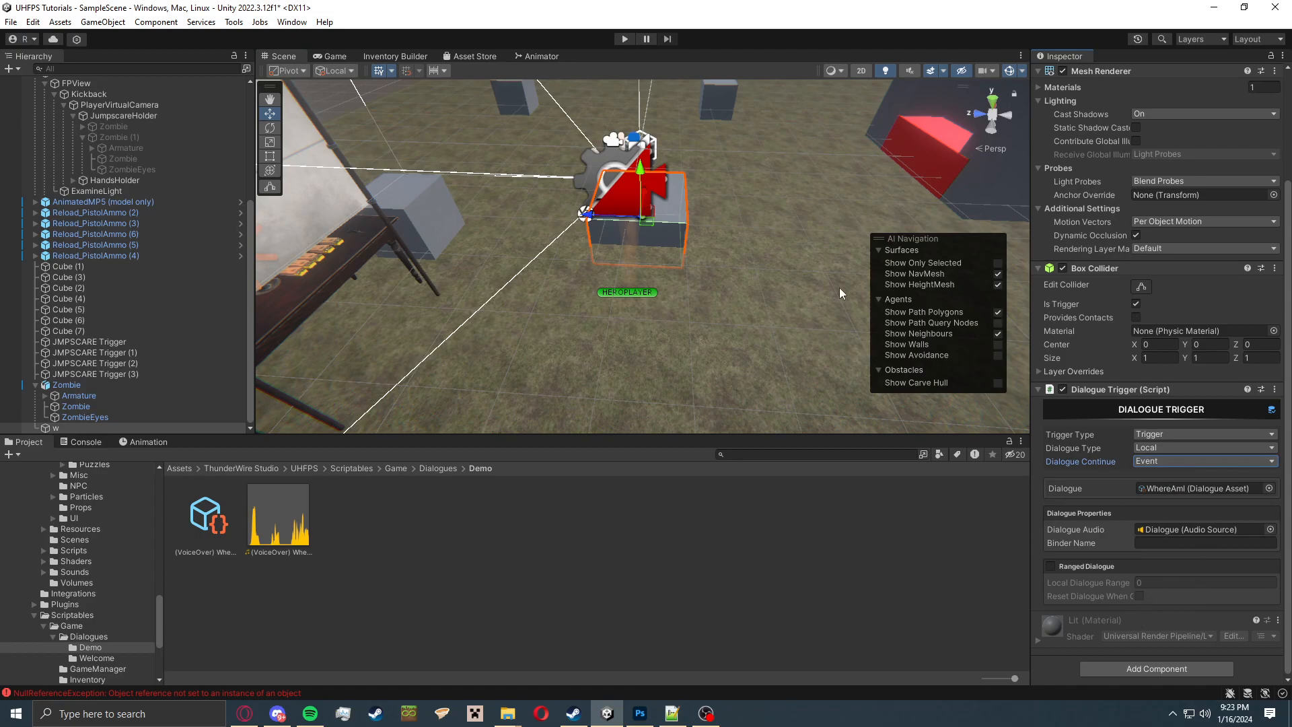
Play-test the dialogue with the Event continue option, pause the game and stop the run.
{"action": "left_click", "coordinate": [333, 56]}
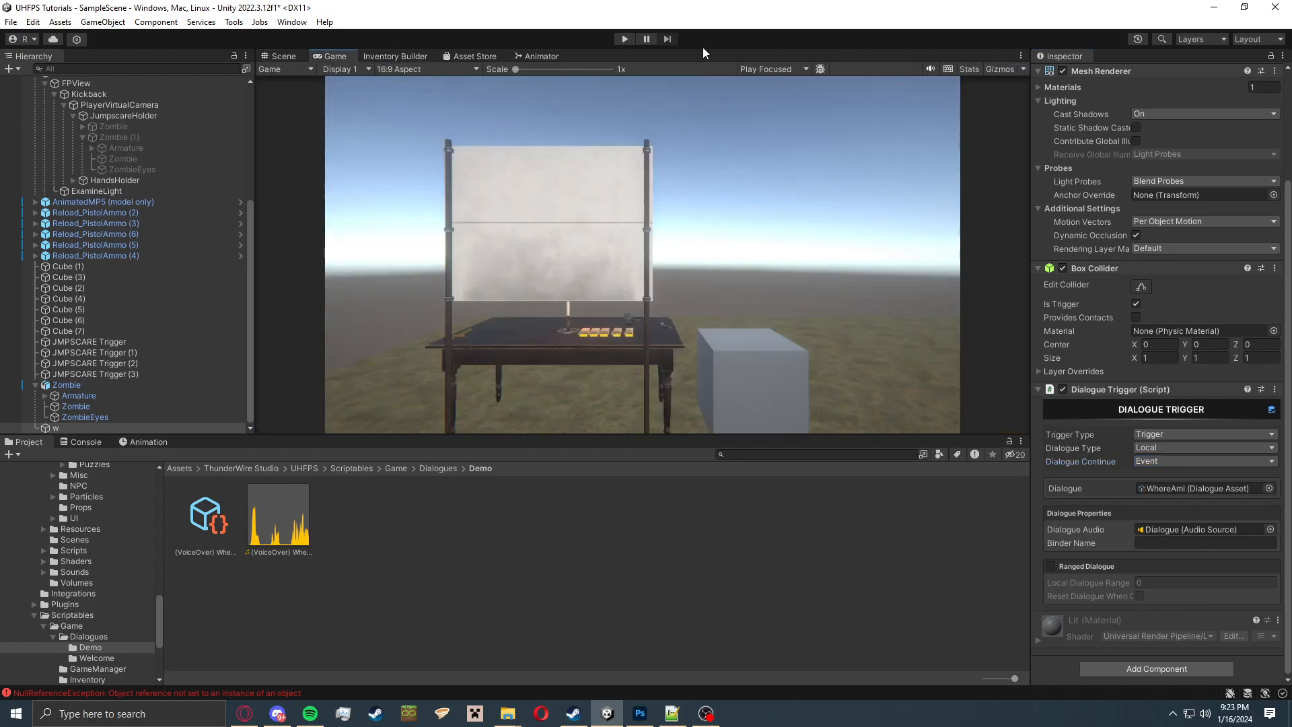
{"action": "left_click", "coordinate": [624, 38]}
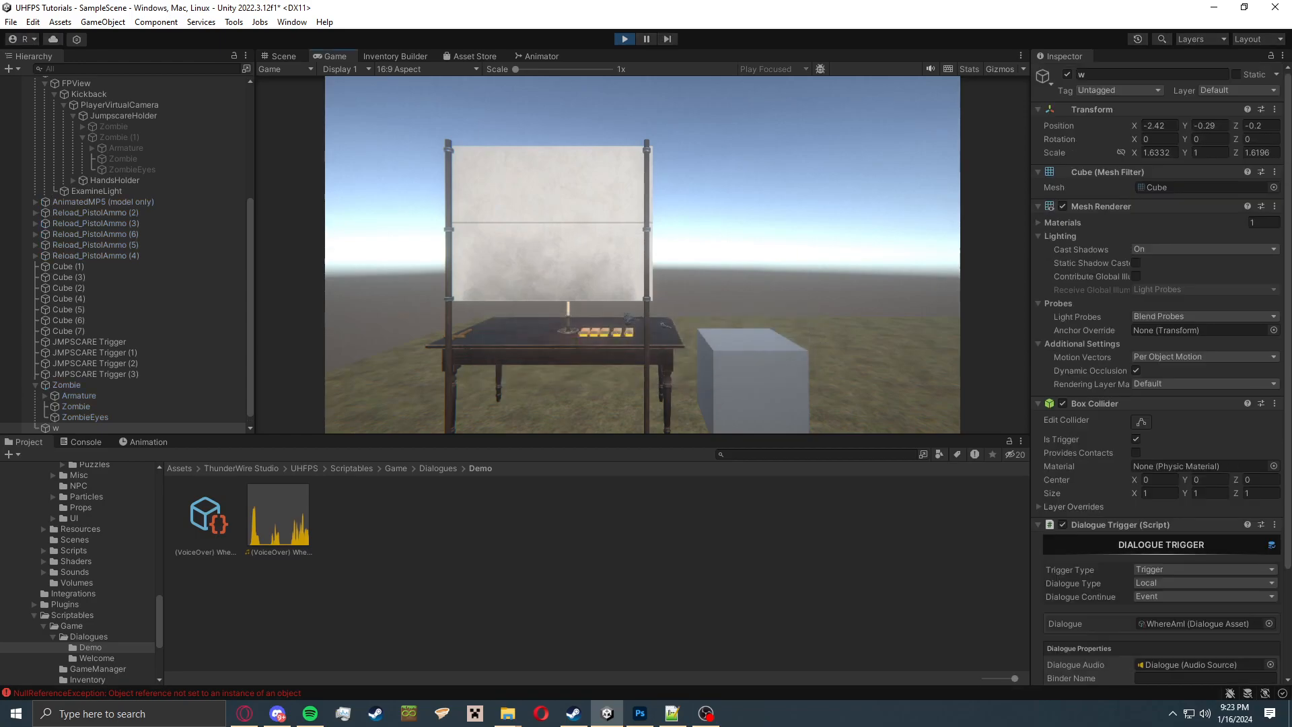
{"action": "key", "text": "w"}
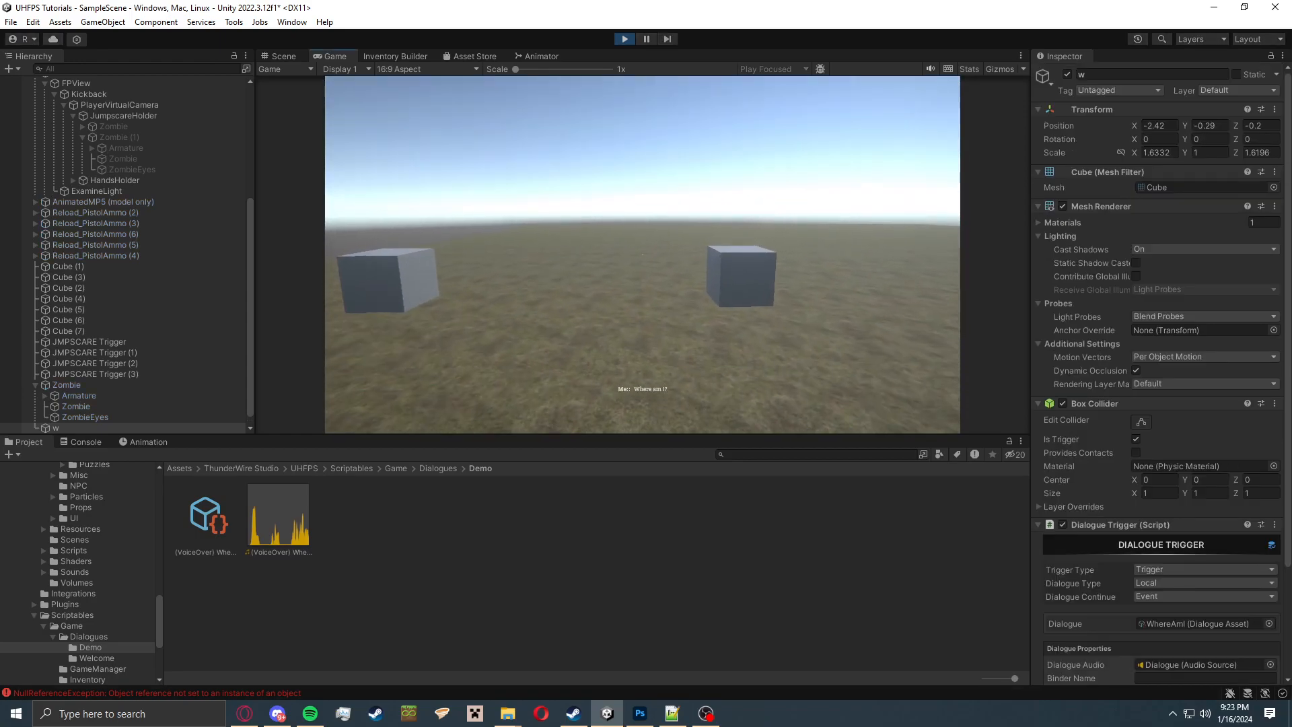
{"action": "key", "text": "Escape"}
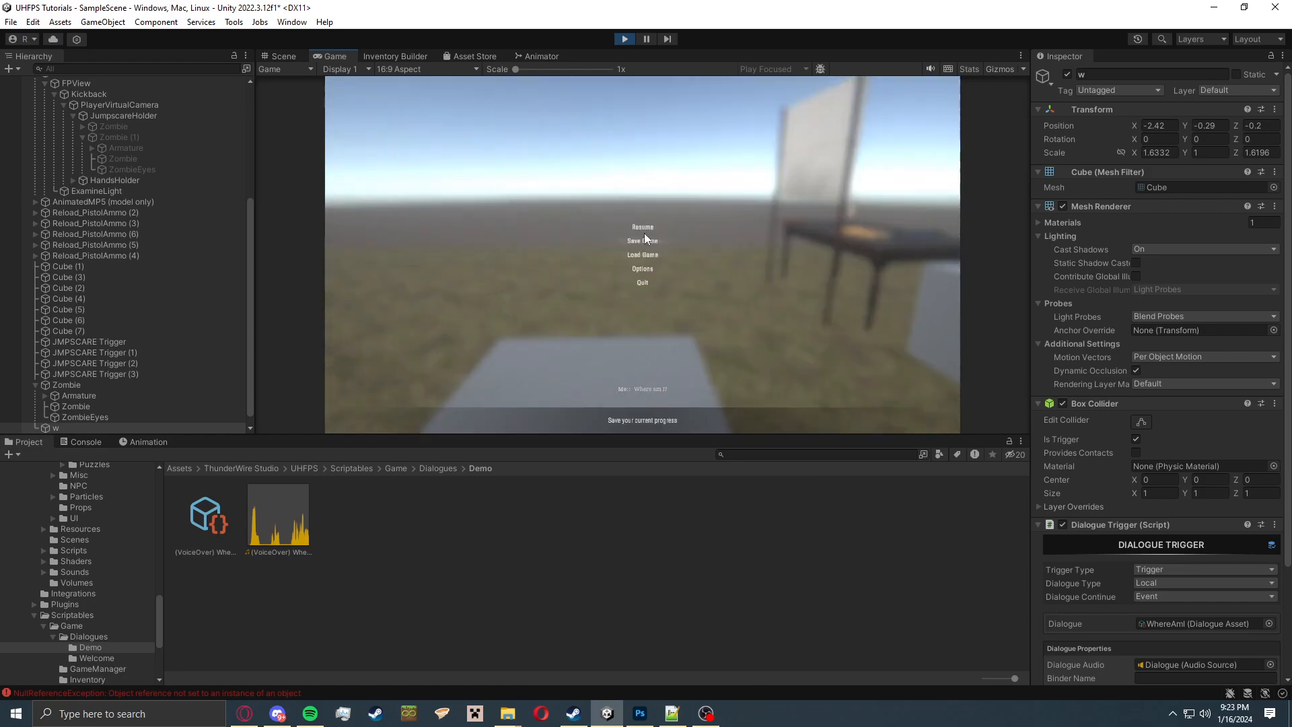
{"action": "left_click", "coordinate": [623, 39]}
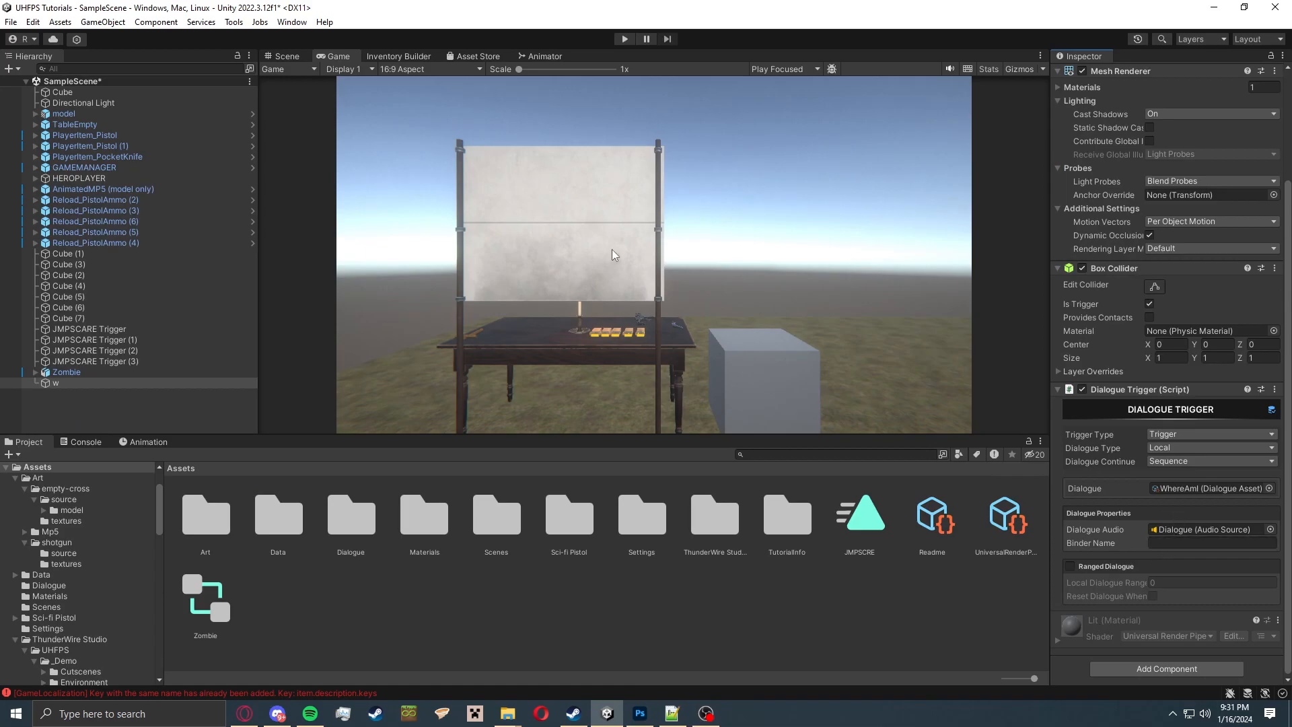
Locate the trigger's WhereAmI asset from the scene view and inspect both subtitles of its Dialogue 0.
{"action": "left_click", "coordinate": [286, 57]}
{"action": "scroll", "coordinate": [723, 303], "scroll_direction": "up", "scroll_amount": 2}
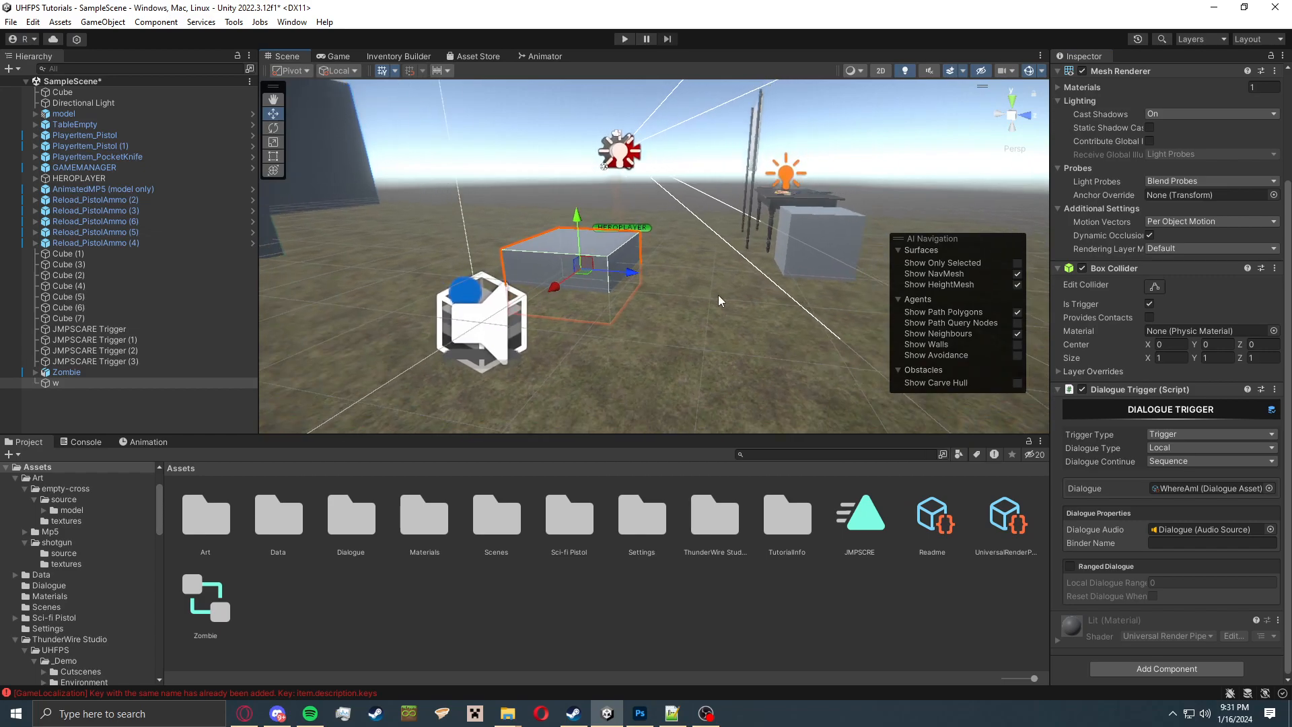
{"action": "middle_click_drag", "start_coordinate": [721, 301], "coordinate": [700, 384]}
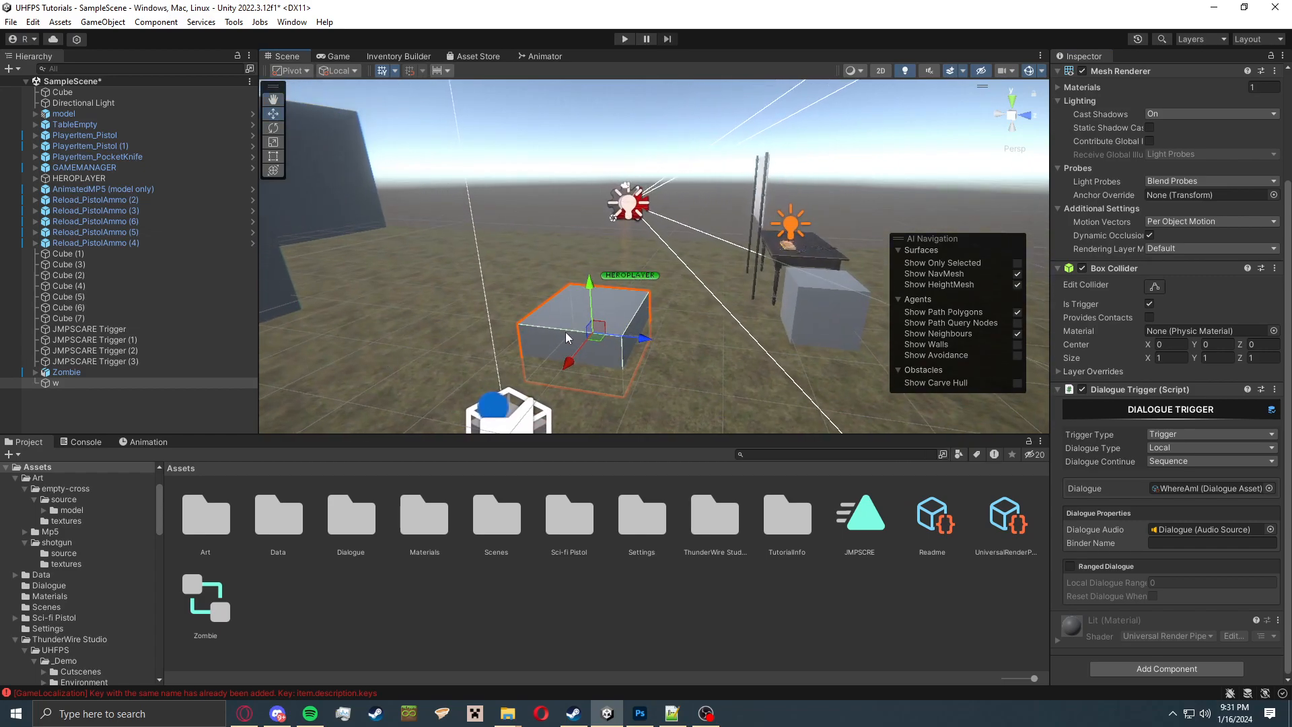
{"action": "scroll", "coordinate": [674, 316], "scroll_direction": "down", "scroll_amount": 3}
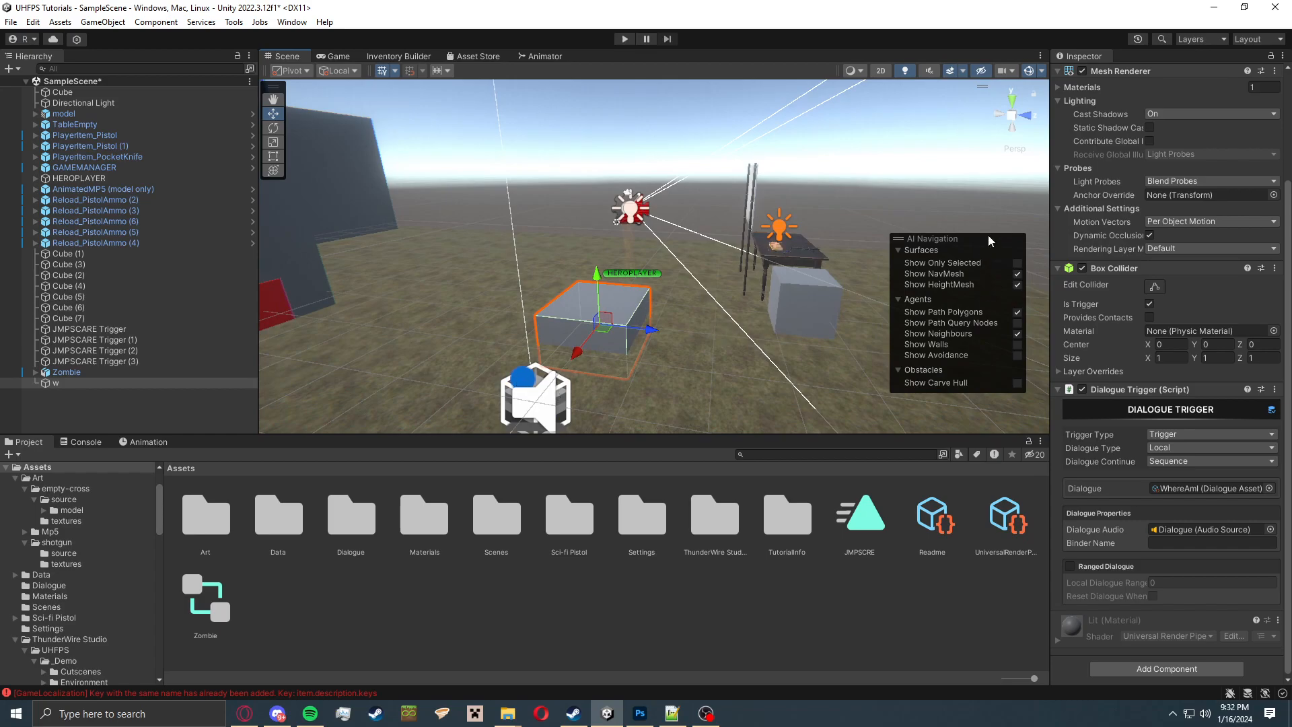
{"action": "left_click", "coordinate": [1210, 541]}
{"action": "left_click", "coordinate": [1209, 488]}
{"action": "left_click", "coordinate": [231, 551]}
{"action": "left_click", "coordinate": [283, 524]}
{"action": "left_click", "coordinate": [1112, 155]}
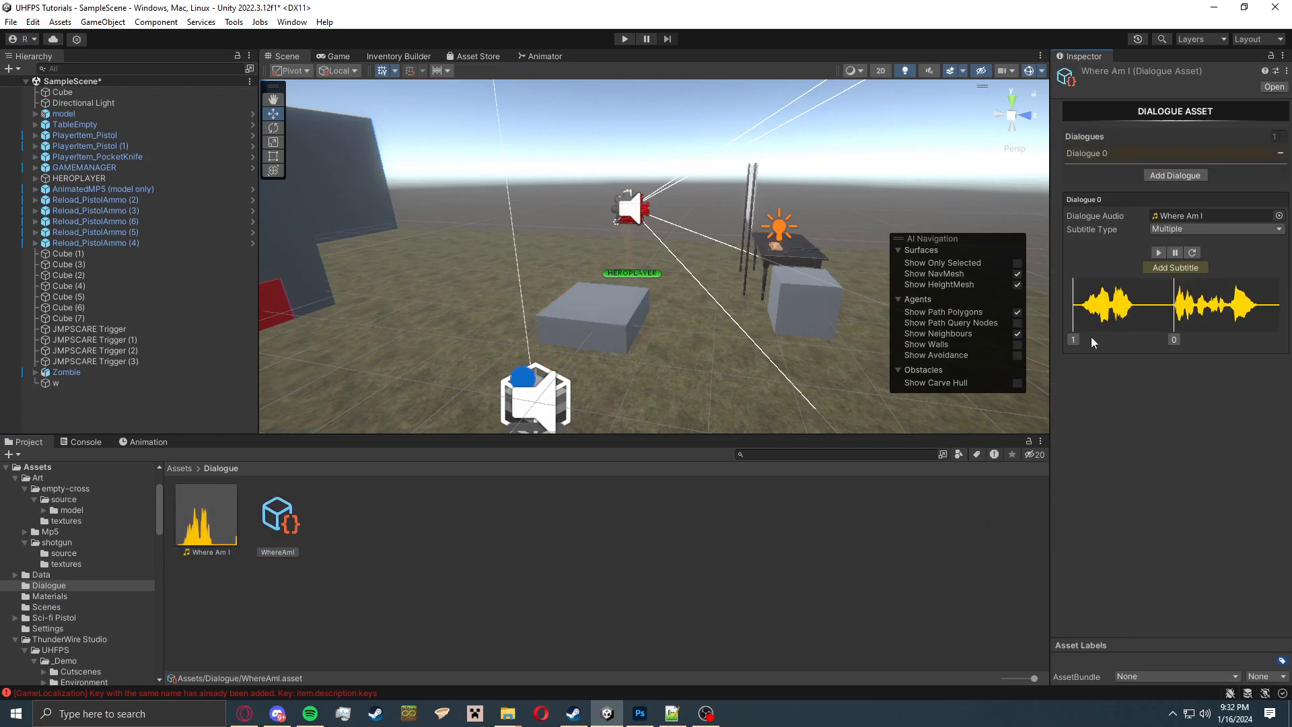
{"action": "left_click", "coordinate": [1074, 339]}
{"action": "left_click", "coordinate": [1175, 340]}
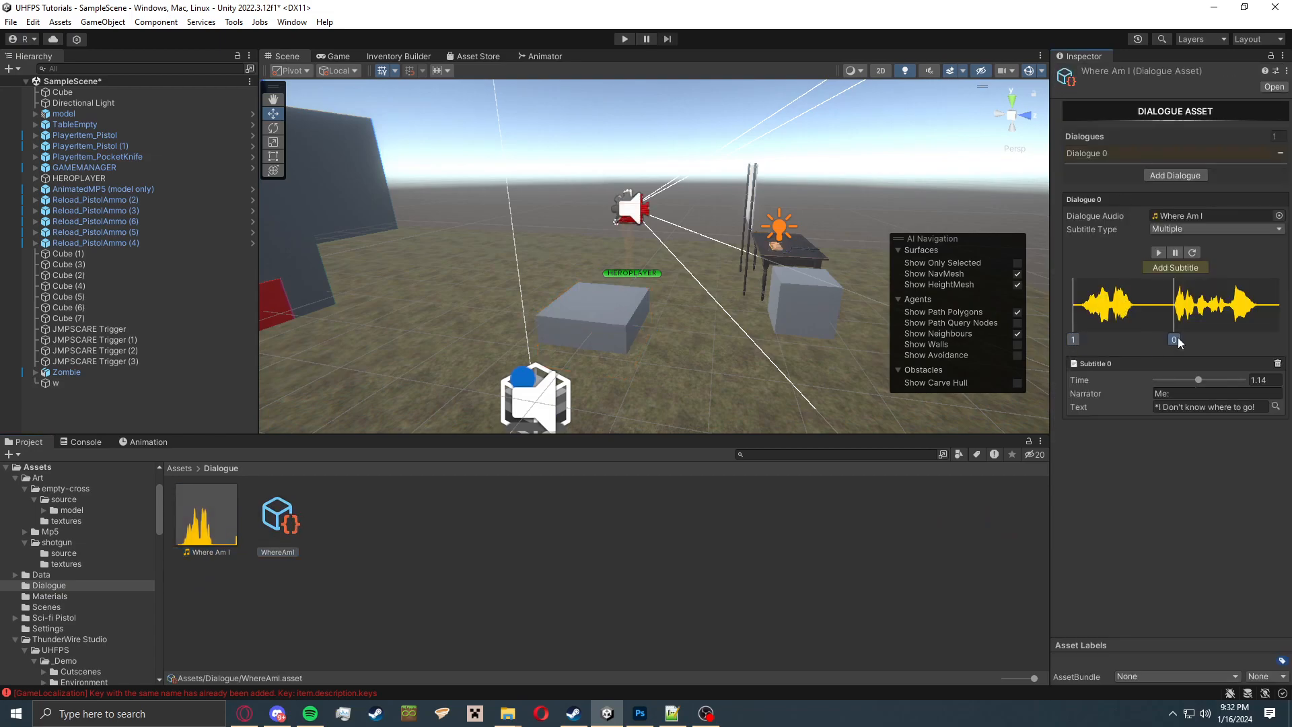
Retime the WhereAmI subtitles, moving Subtitle 0 to about 0.32 and Subtitle 1 to about 1.11.
{"action": "mouse_move", "coordinate": [1199, 379]}
{"action": "left_mouse_down"}
{"action": "mouse_move", "coordinate": [1126, 383]}
{"action": "mouse_move", "coordinate": [1063, 357]}
{"action": "mouse_move", "coordinate": [1141, 378]}
{"action": "mouse_move", "coordinate": [1062, 342]}
{"action": "left_mouse_up"}
{"action": "left_click", "coordinate": [1074, 339]}
{"action": "left_click_drag", "start_coordinate": [1161, 379], "coordinate": [1200, 383]}
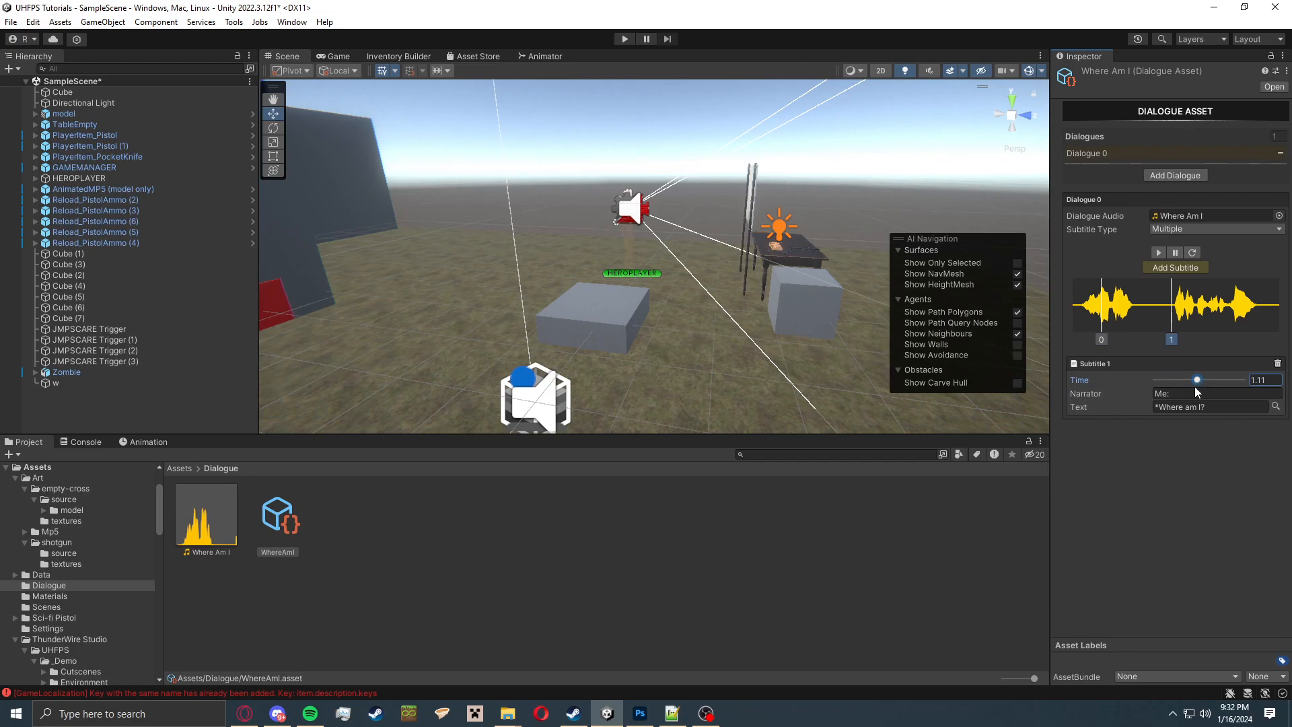
{"action": "left_click", "coordinate": [1199, 402]}
{"action": "left_click", "coordinate": [1101, 339]}
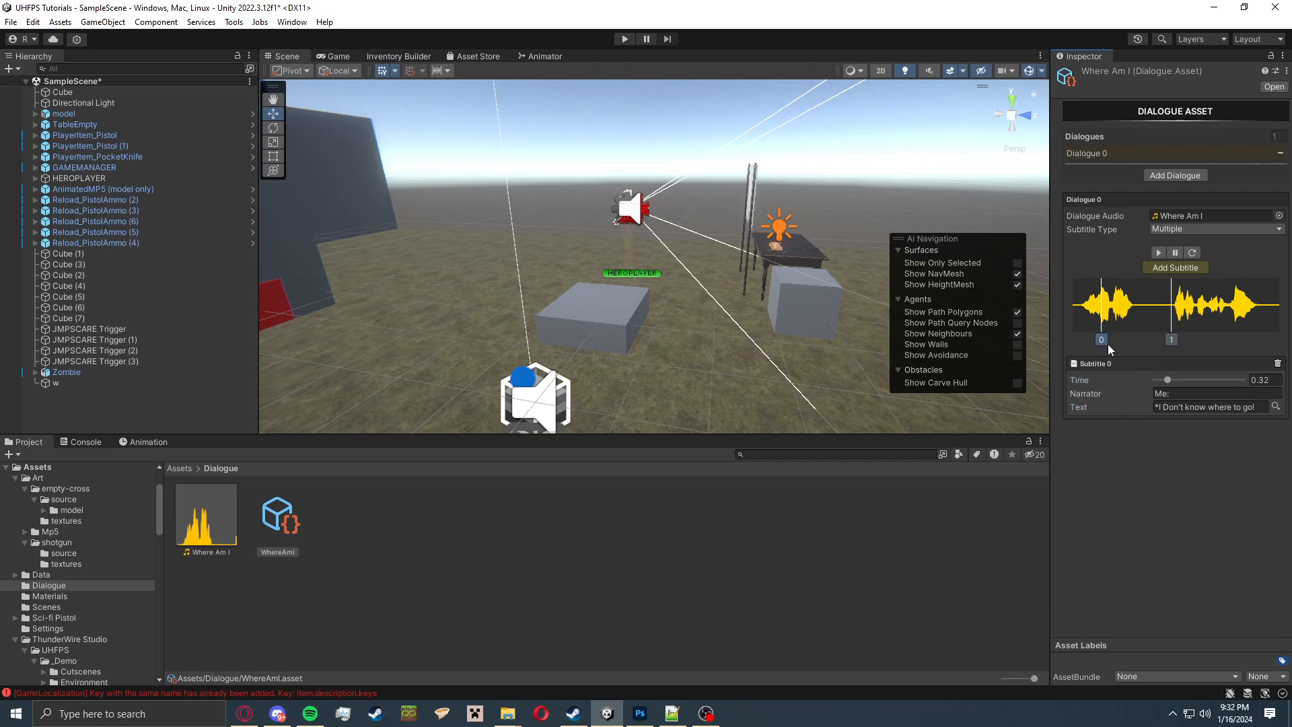
Set Subtitle 0 to time 0 with the text "*Where am I?" and Subtitle 1's text to "*I Don't know where to go!".
{"action": "left_click", "coordinate": [1172, 340]}
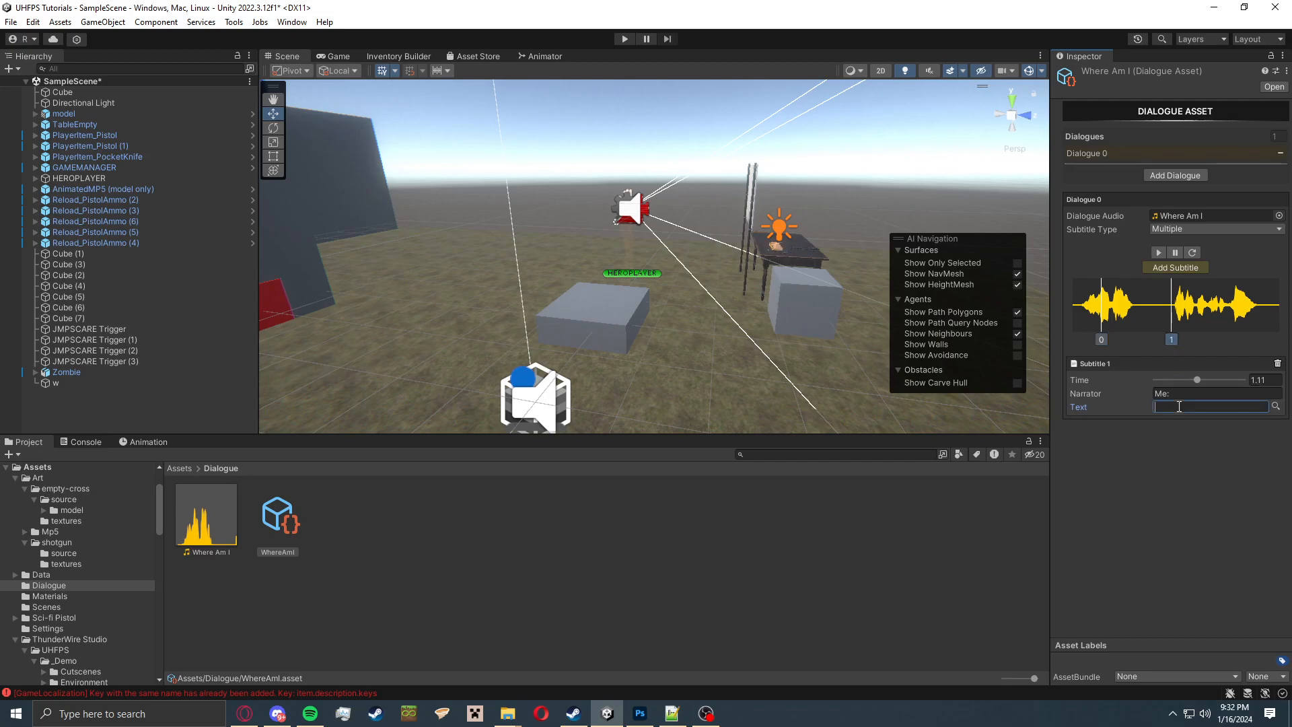
{"action": "left_click", "coordinate": [1101, 340]}
{"action": "left_click_drag", "start_coordinate": [1168, 379], "coordinate": [1148, 381]}
{"action": "left_click", "coordinate": [1185, 407]}
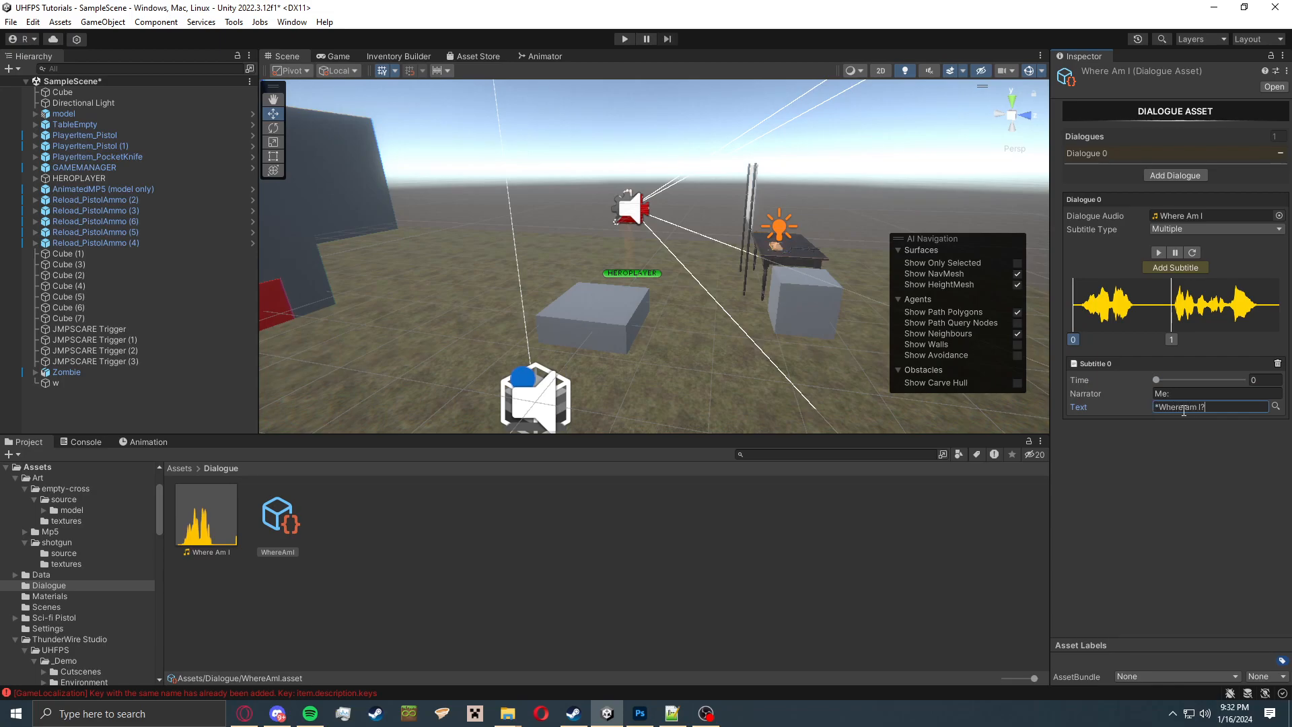
Save the scene, play-test the corrected WhereAmI subtitles by walking through the trigger, and stop the run.
{"action": "key", "text": "ctrl+s"}
{"action": "key", "text": "ctrl+p"}
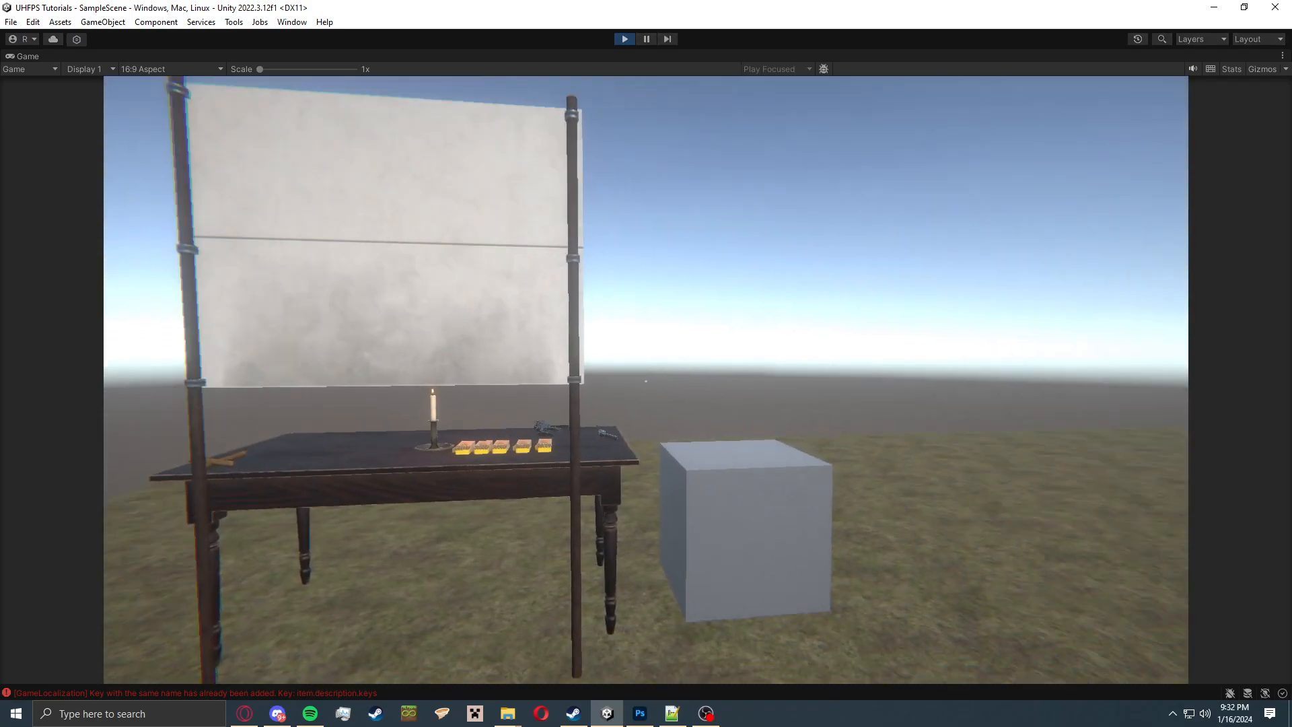
{"action": "key", "text": "w"}
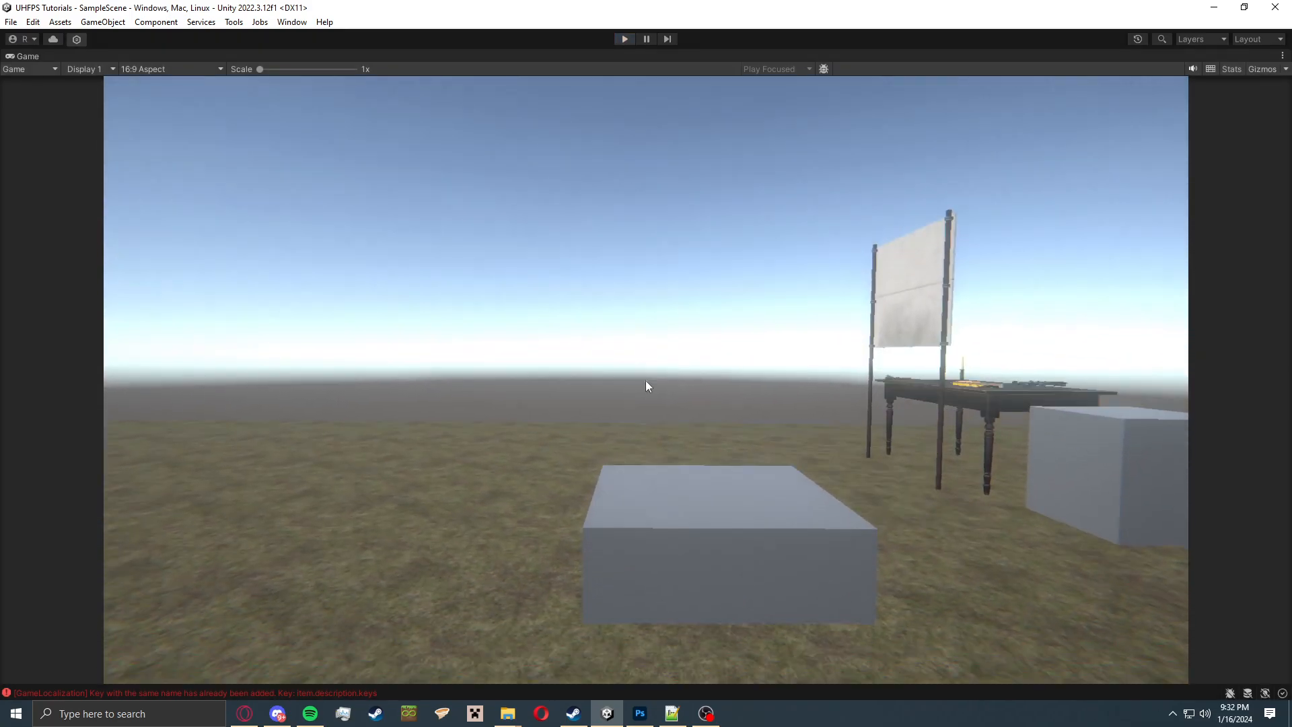
{"action": "key", "text": "ctrl+p"}
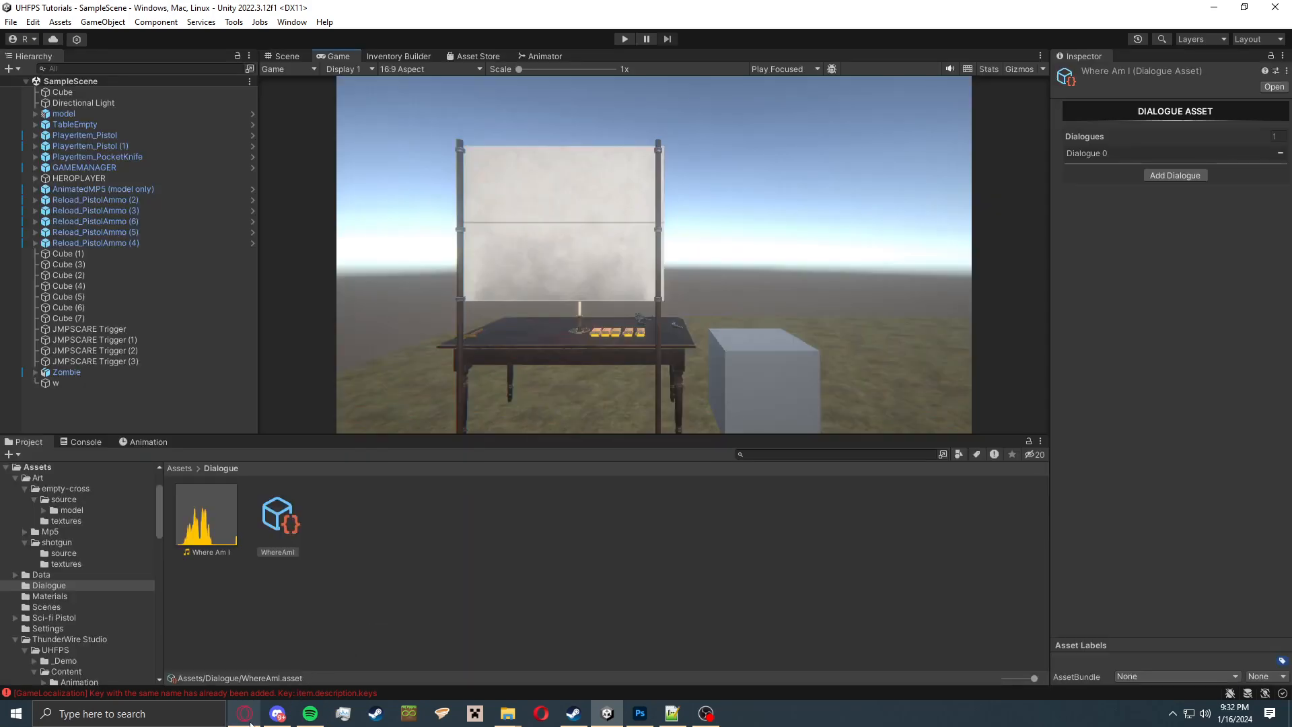
Switch to the ElevenLabs speech synthesis page and generate speech from the text "Good, ill need some ammo...".
{"action": "left_click", "coordinate": [244, 715]}
{"action": "left_click", "coordinate": [272, 10]}
{"action": "left_click_drag", "start_coordinate": [554, 282], "coordinate": [200, 301]}
{"action": "type", "text": "Go"}
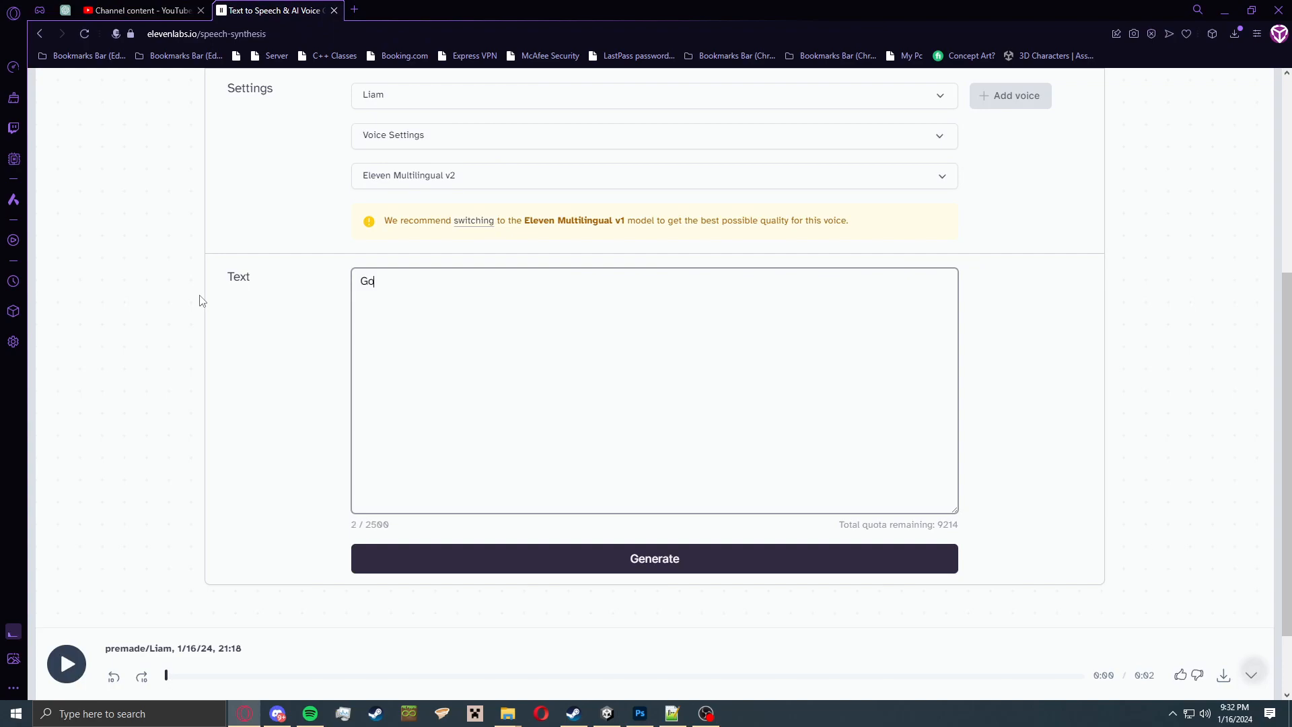
{"action": "type", "text": "od, ill need some ammo..."}
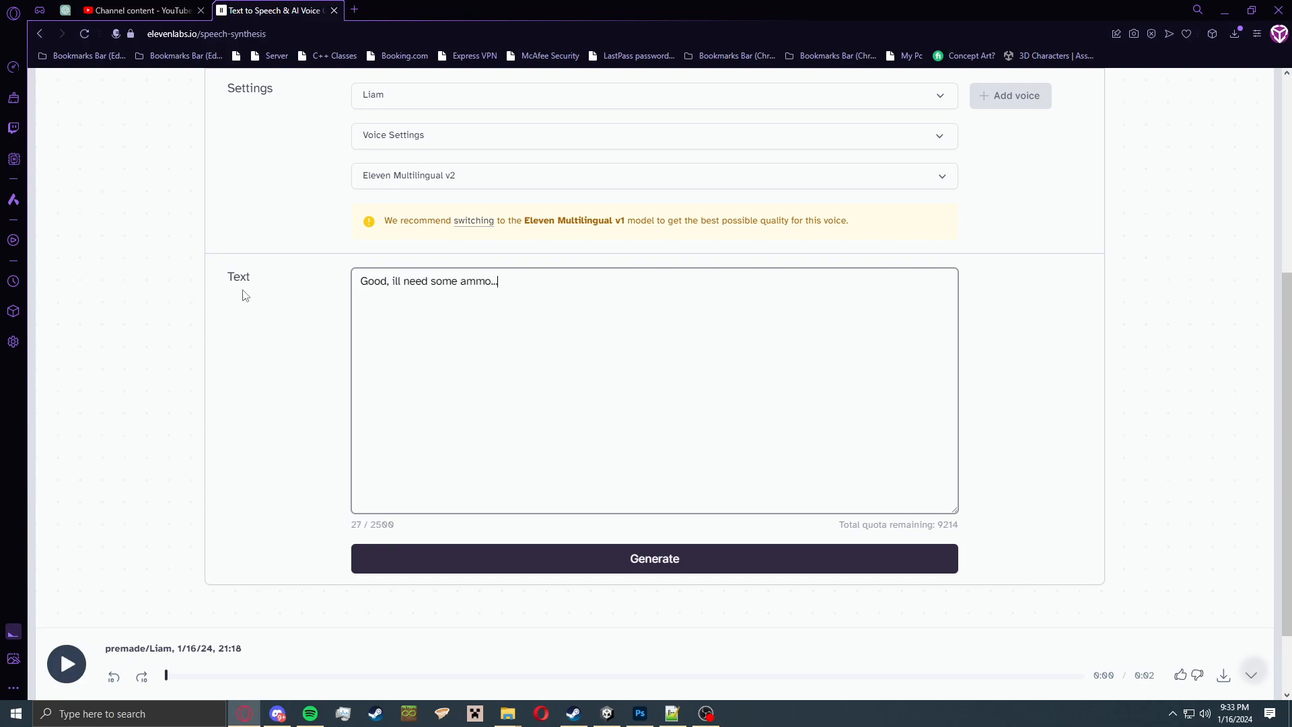
{"action": "left_click", "coordinate": [630, 566]}
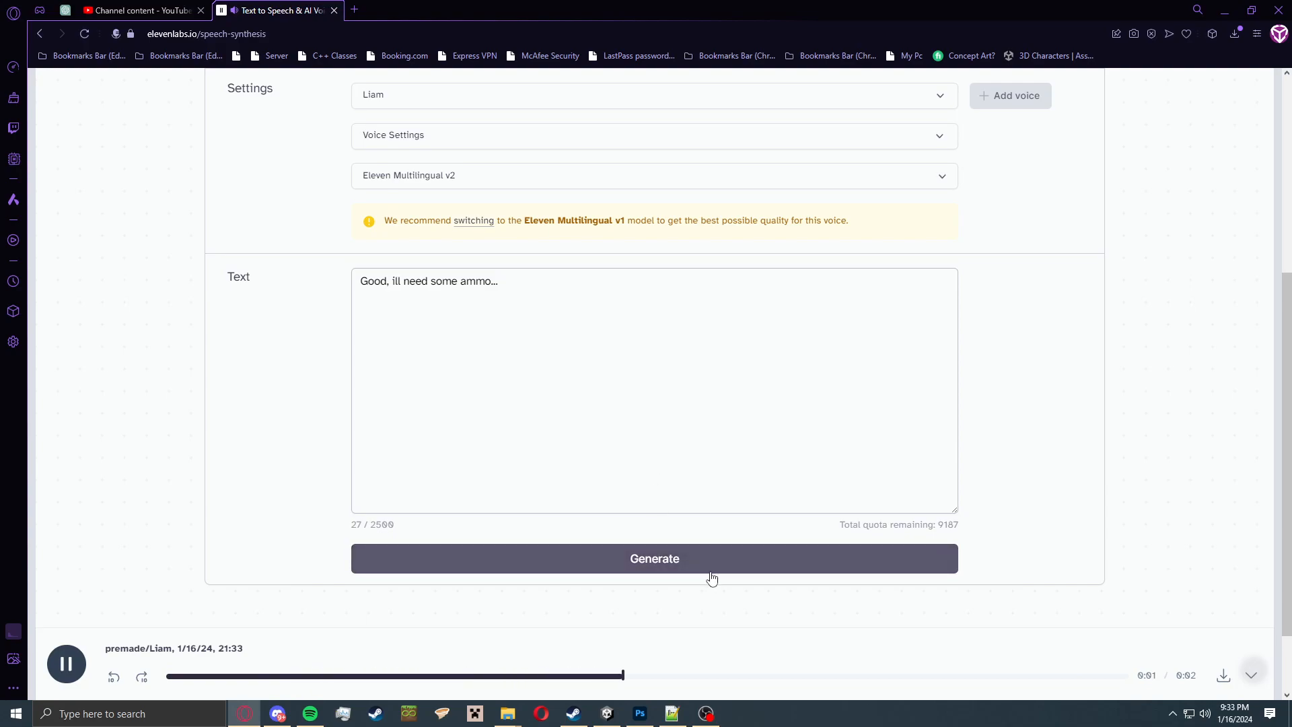
Correct "ill" to "i'll" in the speech text, switch the model to Eleven Multilingual v1 and regenerate the audio.
{"action": "type", "text": "'"}
{"action": "left_click", "coordinate": [605, 565]}
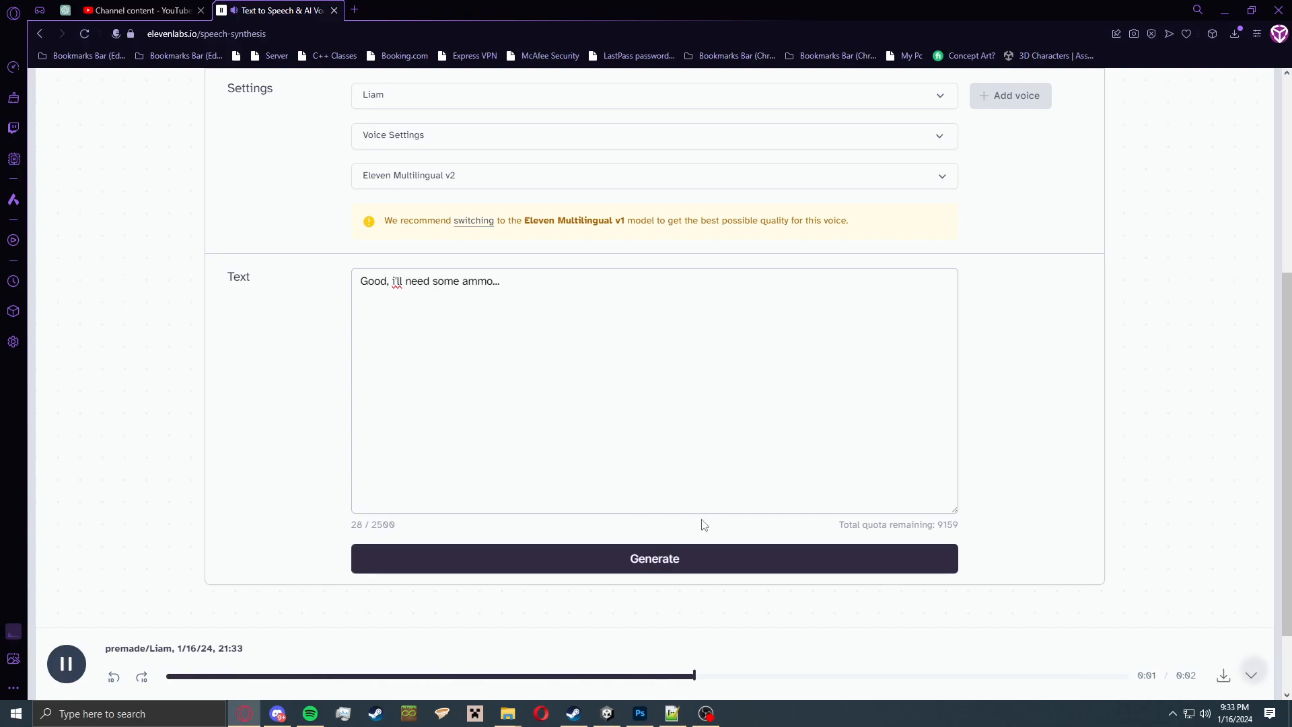
{"action": "left_click", "coordinate": [470, 182]}
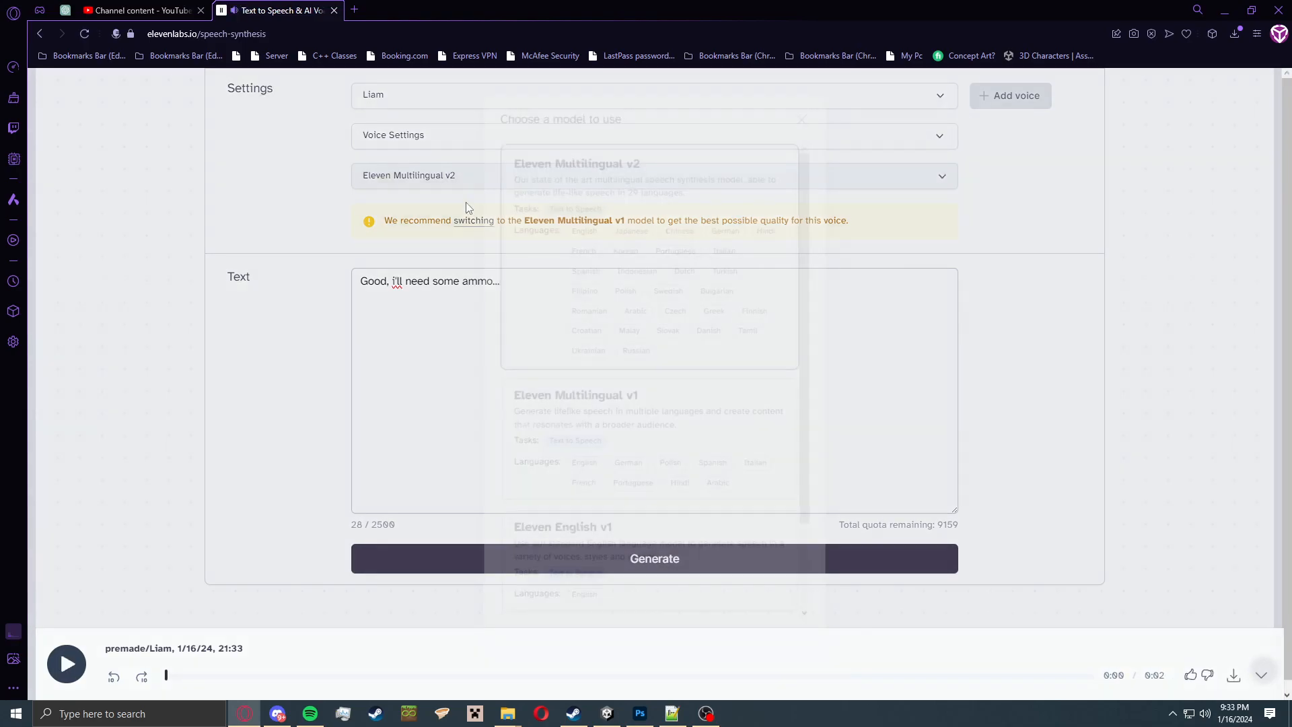
{"action": "left_click", "coordinate": [632, 414]}
{"action": "left_click", "coordinate": [628, 508]}
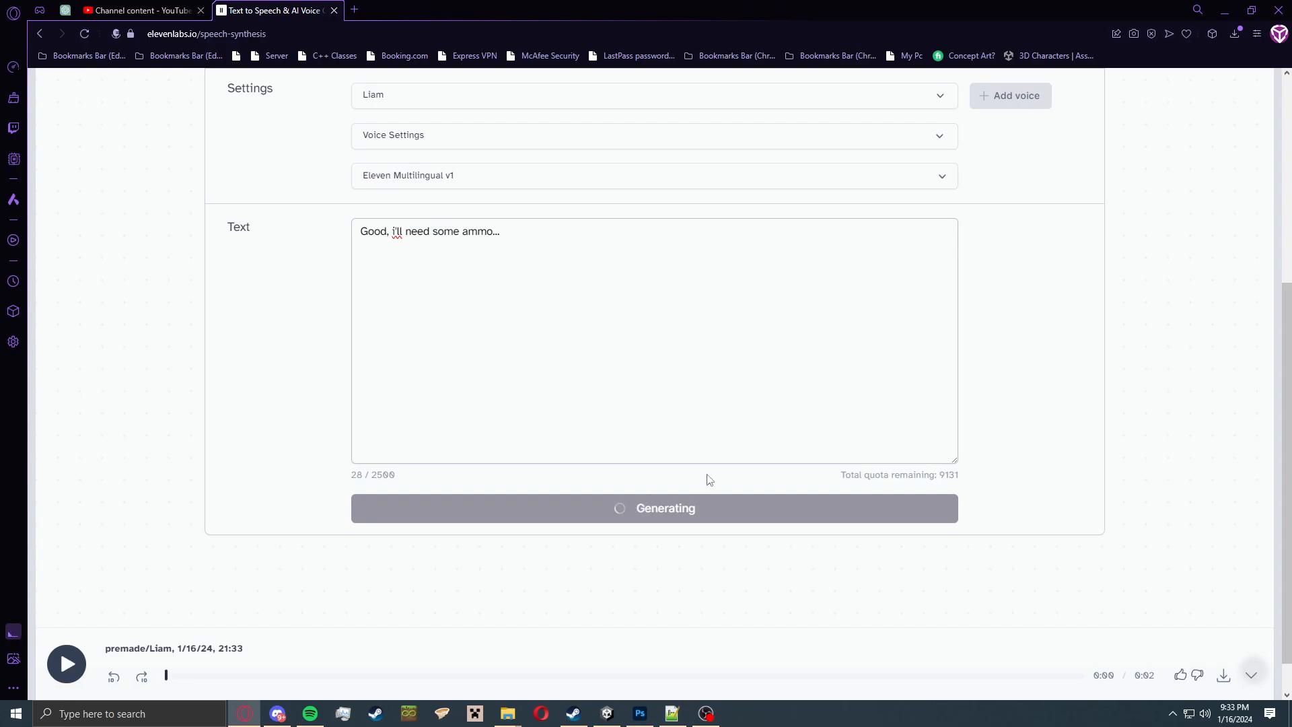
{"action": "left_click", "coordinate": [662, 510]}
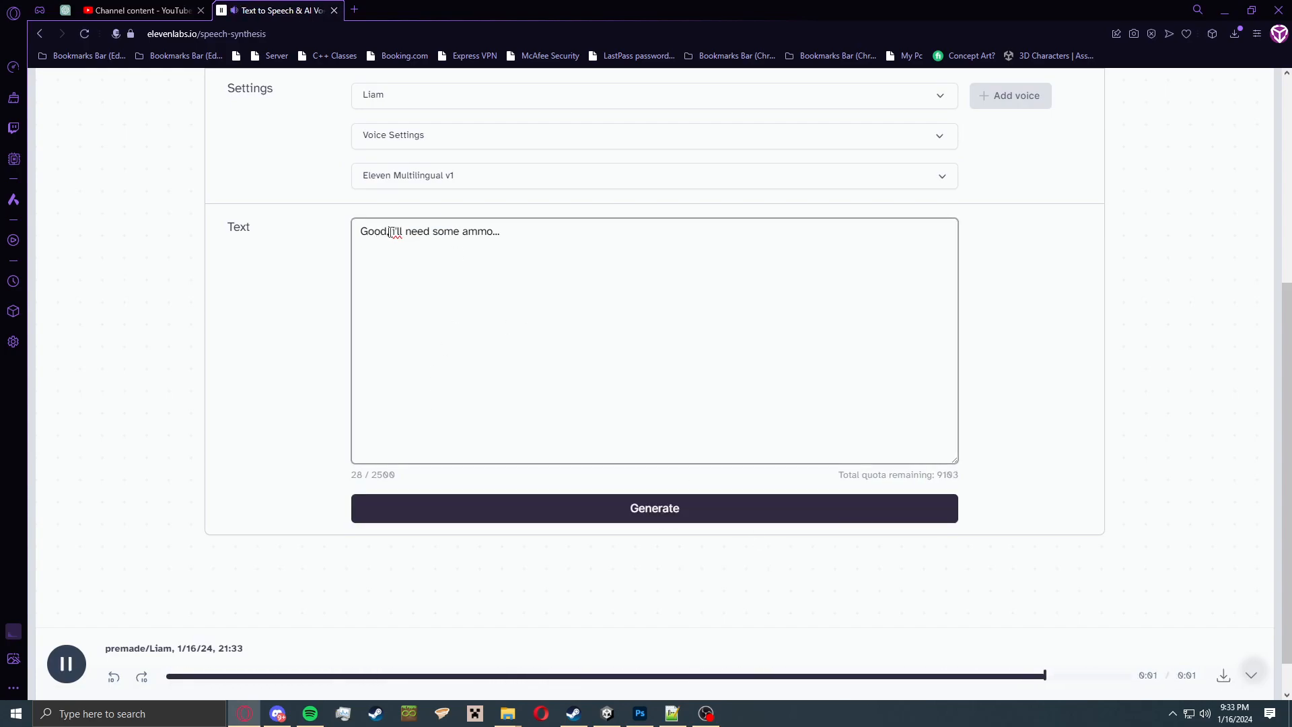
Change the speech text to "Good... i'll need some ammo..." and regenerate the audio.
{"action": "key", "text": "BackSpace"}
{"action": "type", "text": "..."}
{"action": "right_click_drag", "start_coordinate": [408, 237], "coordinate": [476, 386]}
{"action": "left_click", "coordinate": [686, 510]}
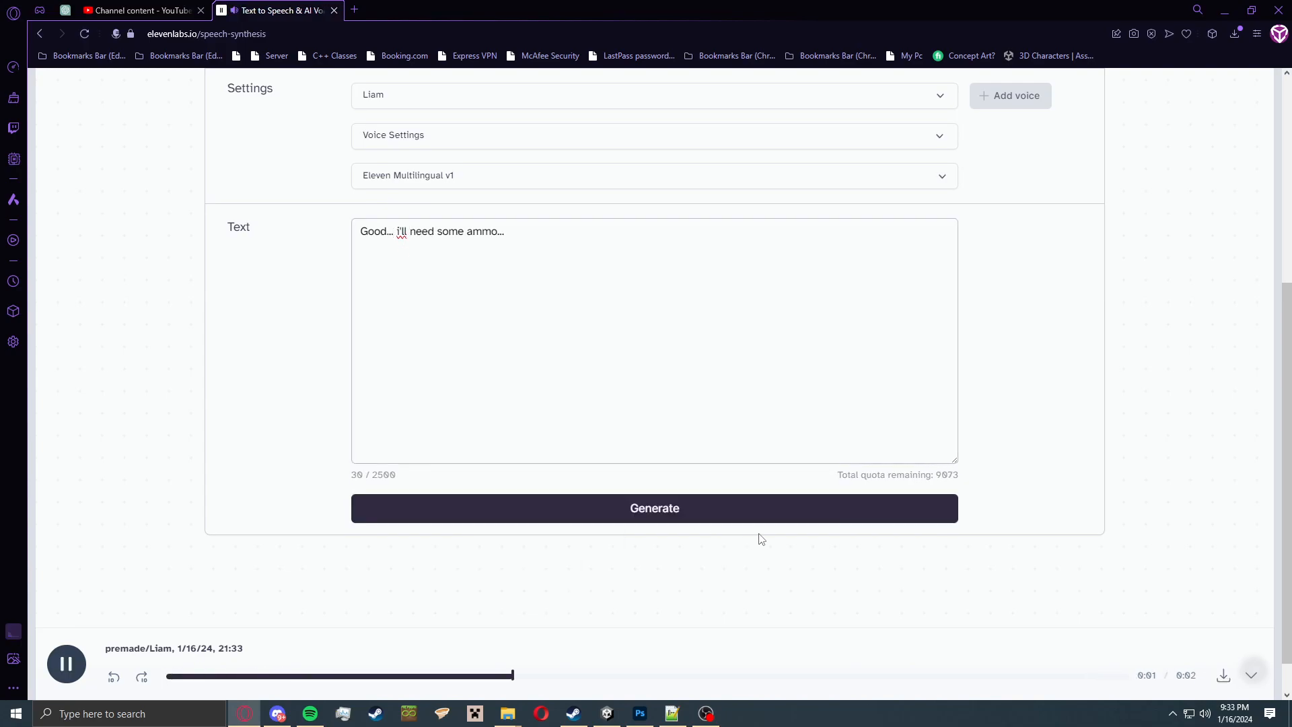
Download the generated clip, import it into Unity's Dialogue folder and rename it Need Ammo.
{"action": "left_click", "coordinate": [1224, 675]}
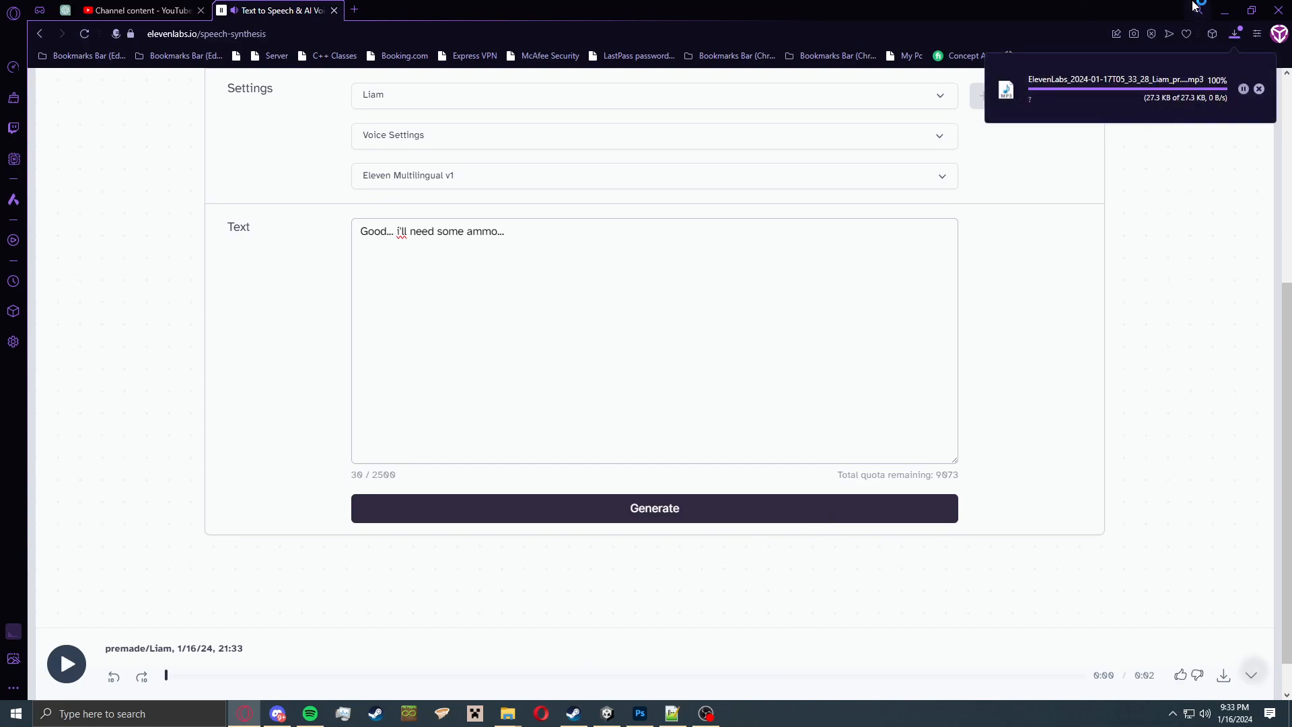
{"action": "left_click_drag", "start_coordinate": [1113, 106], "coordinate": [335, 614]}
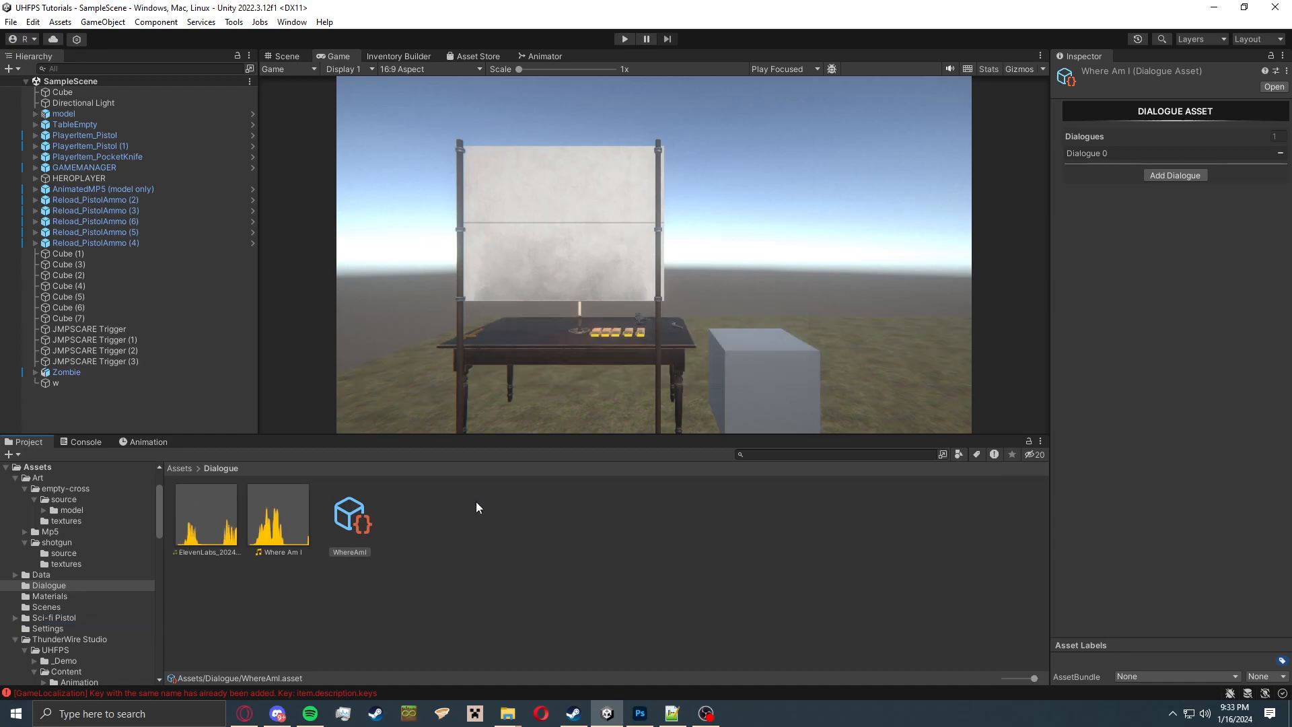
{"action": "left_click", "coordinate": [211, 527]}
{"action": "key", "text": "F2"}
{"action": "type", "text": "N"}
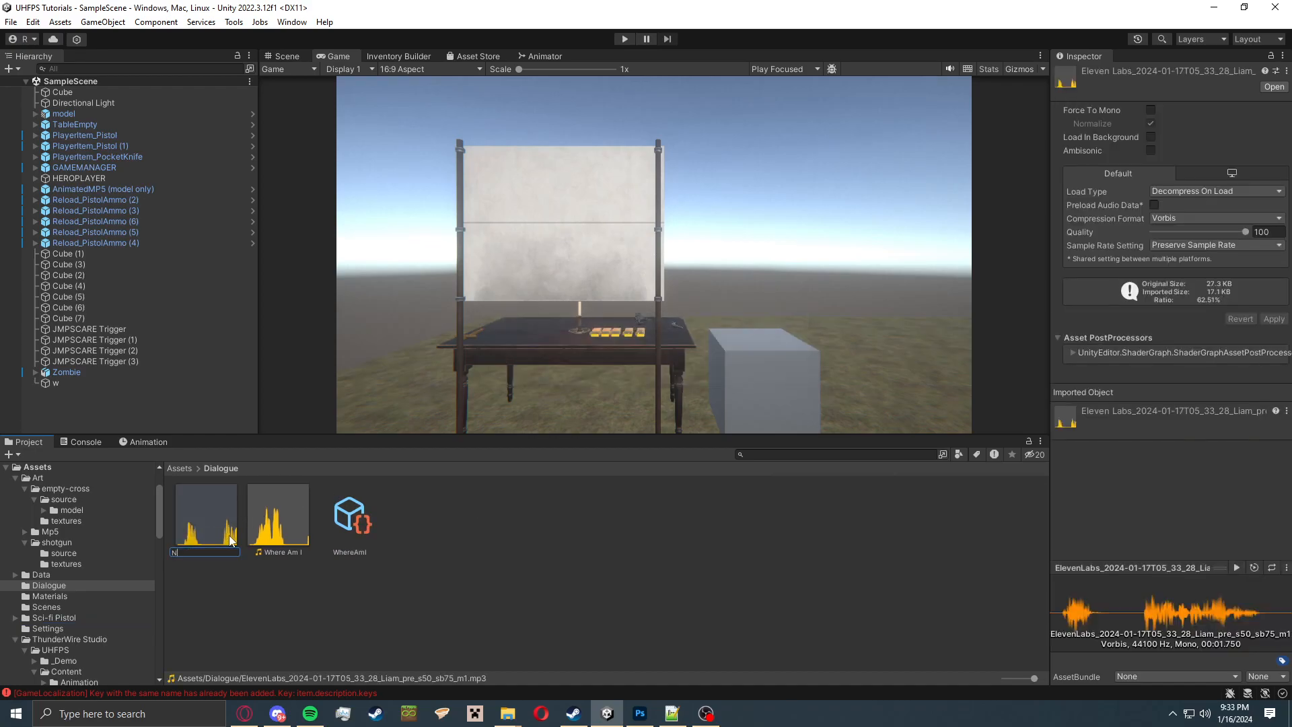
{"action": "key", "text": "Return"}
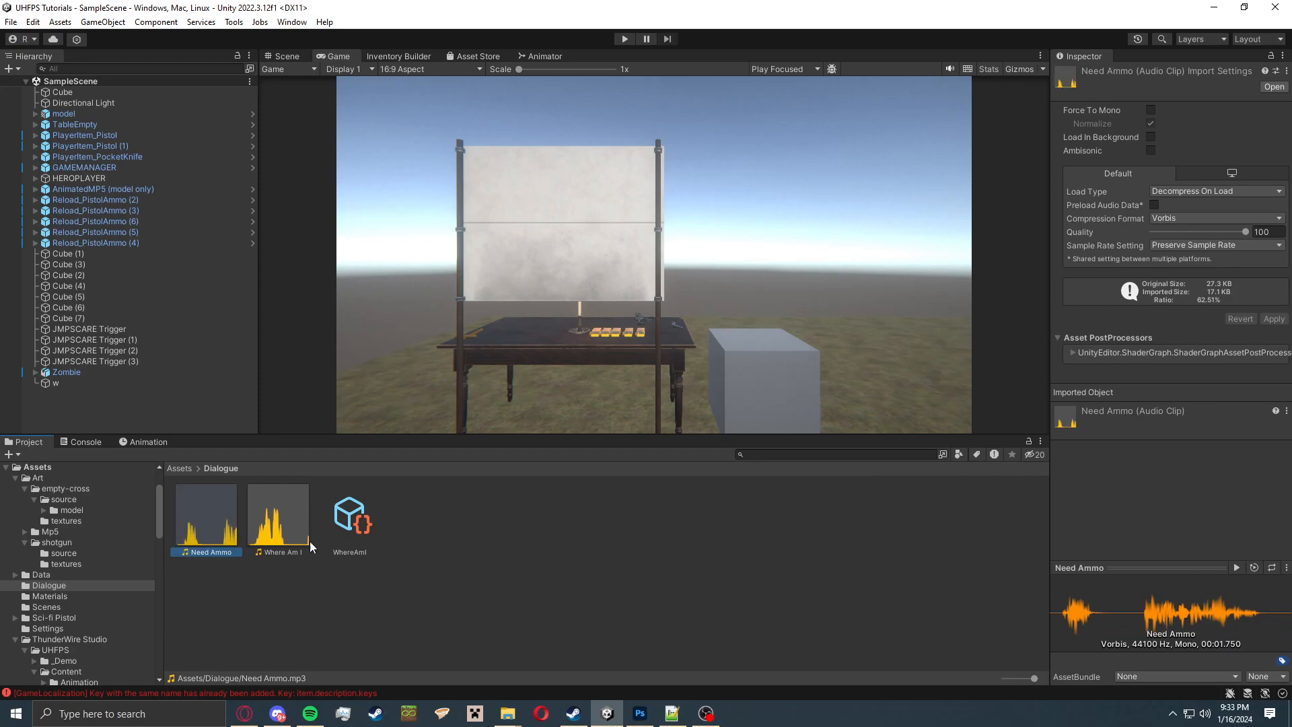
Duplicate the WhereAmI dialogue asset and set its Dialogue 0 audio to the Need Ammo clip.
{"action": "left_click", "coordinate": [337, 543]}
{"action": "key", "text": "ctrl+d"}
{"action": "left_click", "coordinate": [1109, 153]}
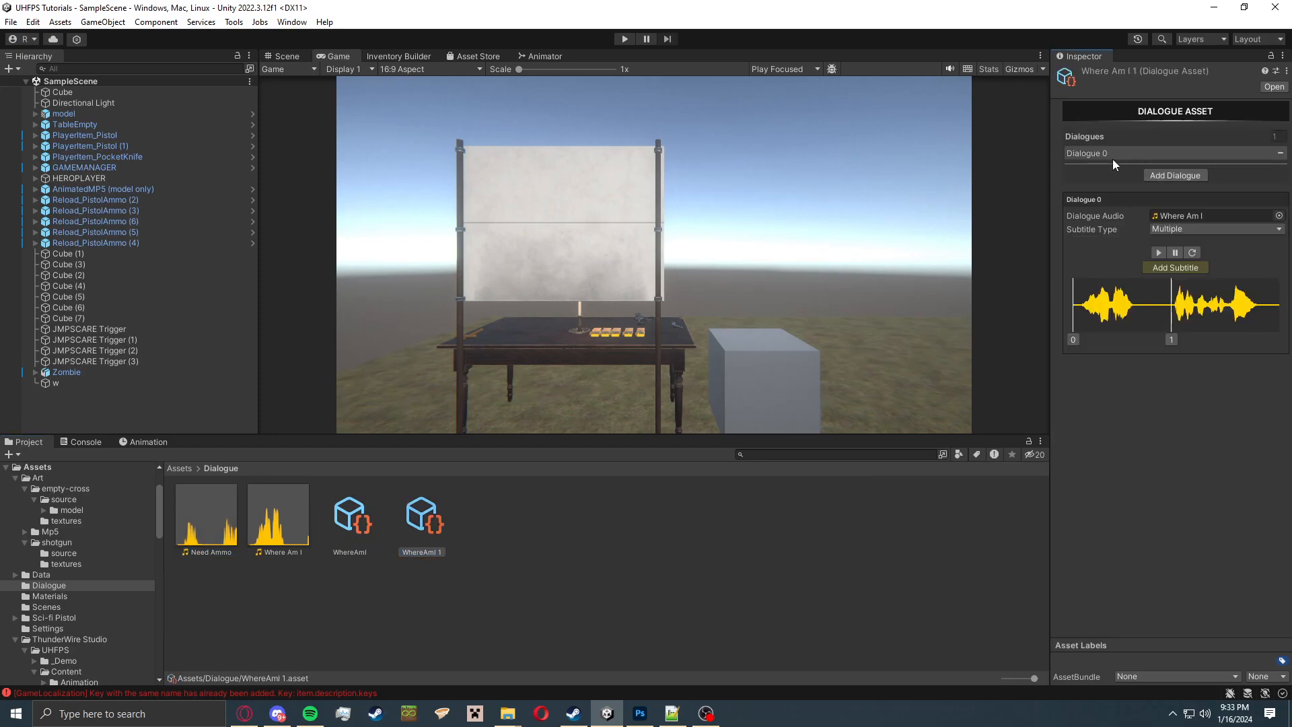
{"action": "mouse_move", "coordinate": [232, 533]}
{"action": "left_mouse_down"}
{"action": "mouse_move", "coordinate": [1108, 277]}
{"action": "mouse_move", "coordinate": [1181, 217]}
{"action": "left_mouse_up"}
Set Subtitle 0's text to "Good...", then move Subtitle 1 to 0.66 and replace its text with the ammo line starting with "*".
{"action": "left_click", "coordinate": [1074, 340]}
{"action": "left_click", "coordinate": [1225, 408]}
{"action": "type", "text": "Good..."}
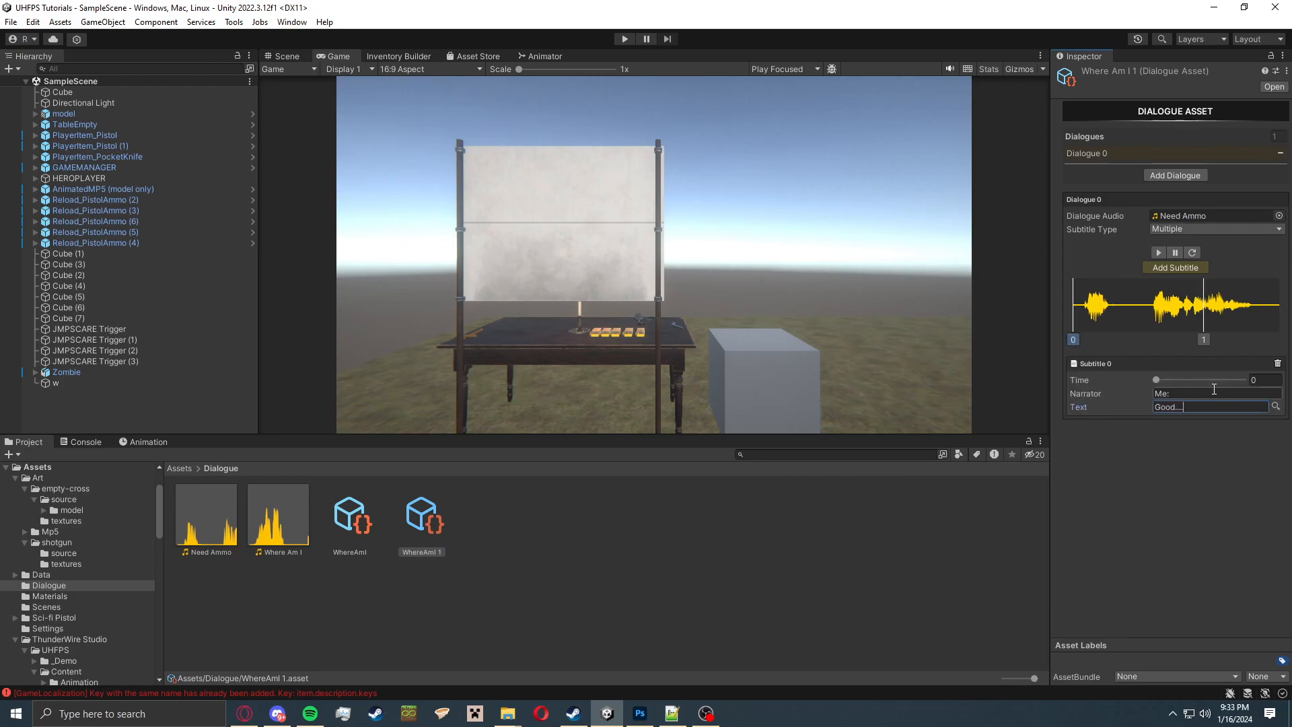
{"action": "left_click", "coordinate": [1203, 339]}
{"action": "left_click_drag", "start_coordinate": [1211, 380], "coordinate": [1188, 380]}
{"action": "left_click", "coordinate": [1189, 407]}
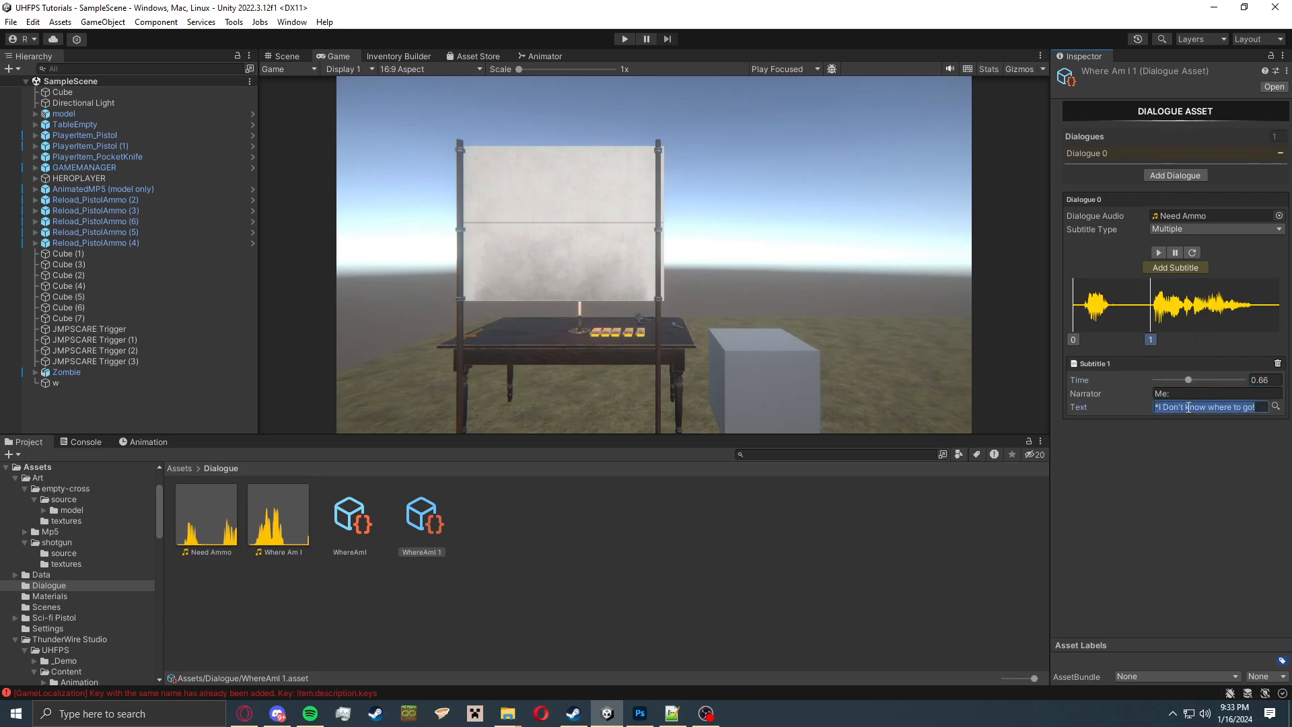
{"action": "type", "text": "*"}
{"action": "left_click", "coordinate": [1073, 339]}
Return to the scene view and rename the duplicated dialogue asset to Ammo.
{"action": "left_click", "coordinate": [285, 56]}
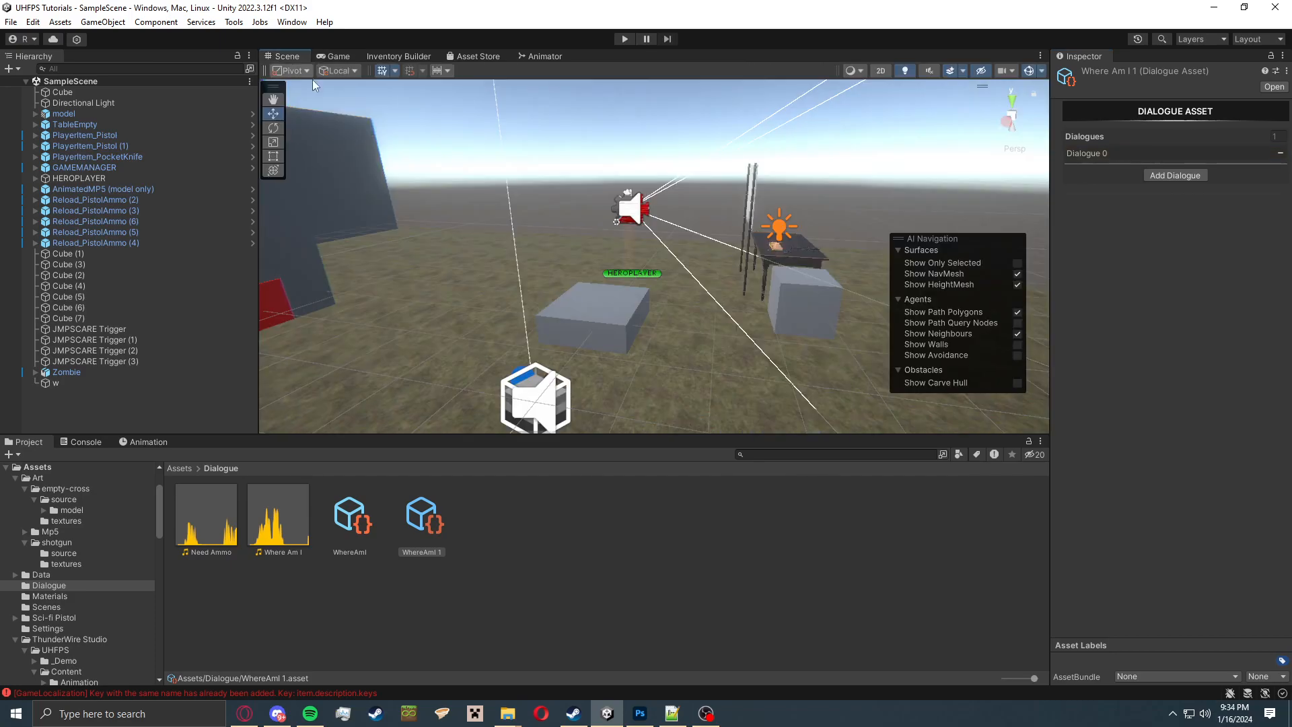
{"action": "left_click", "coordinate": [425, 517]}
{"action": "key", "text": "F2"}
{"action": "type", "text": "Ammo"}
{"action": "key", "text": "Return"}
Select the Reload_PistolAmmo (2) box on the table and add a Dialogue Trigger component to it.
{"action": "mouse_move", "coordinate": [626, 372]}
{"action": "right_mouse_down"}
{"action": "mouse_move", "coordinate": [704, 307]}
{"action": "mouse_move", "coordinate": [608, 363]}
{"action": "right_mouse_up"}
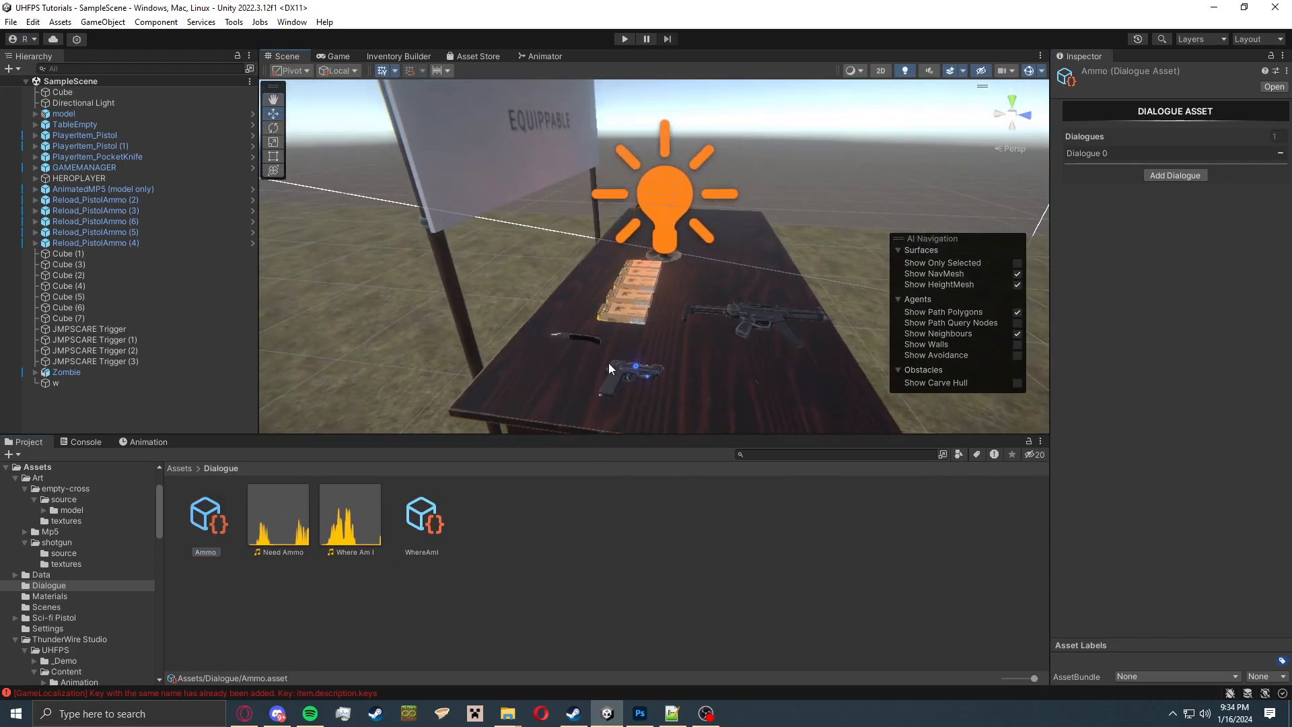
{"action": "left_click", "coordinate": [625, 306]}
{"action": "scroll", "coordinate": [1162, 565], "scroll_direction": "down", "scroll_amount": 5}
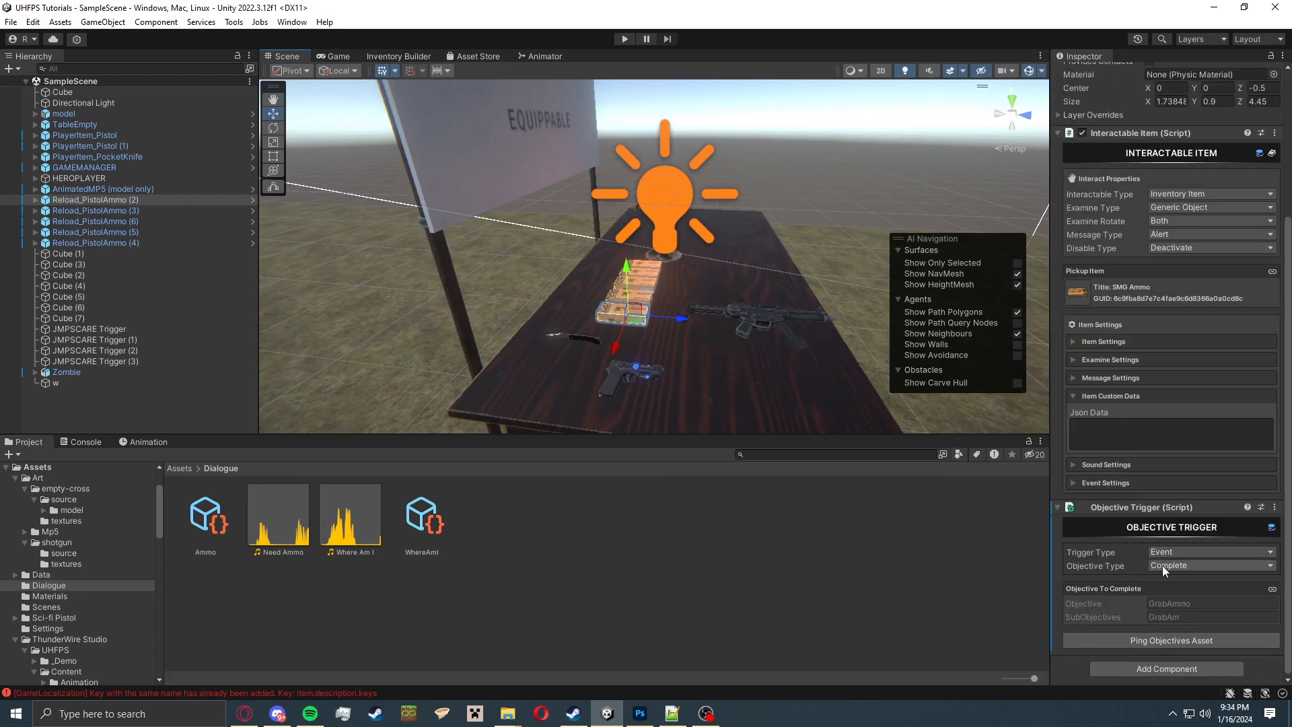
{"action": "left_click", "coordinate": [1186, 668]}
{"action": "type", "text": "dio"}
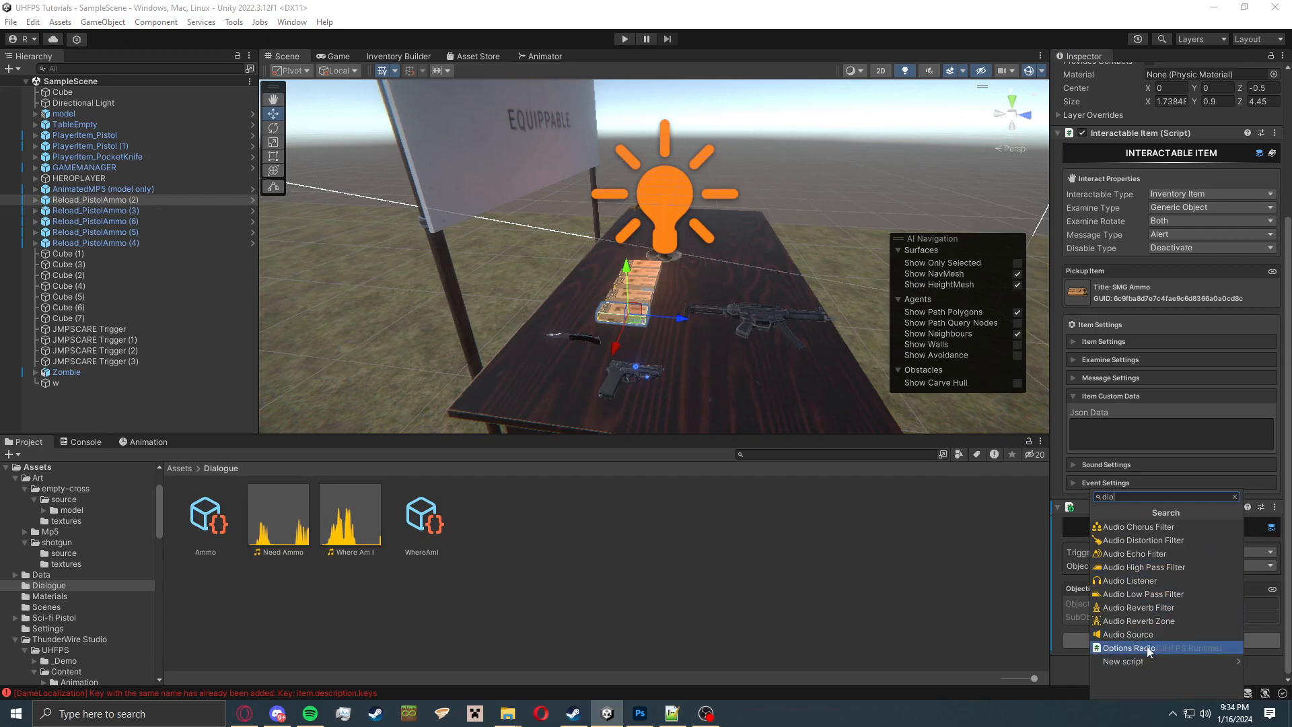
{"action": "key", "text": "BackSpace"}
{"action": "type", "text": "al"}
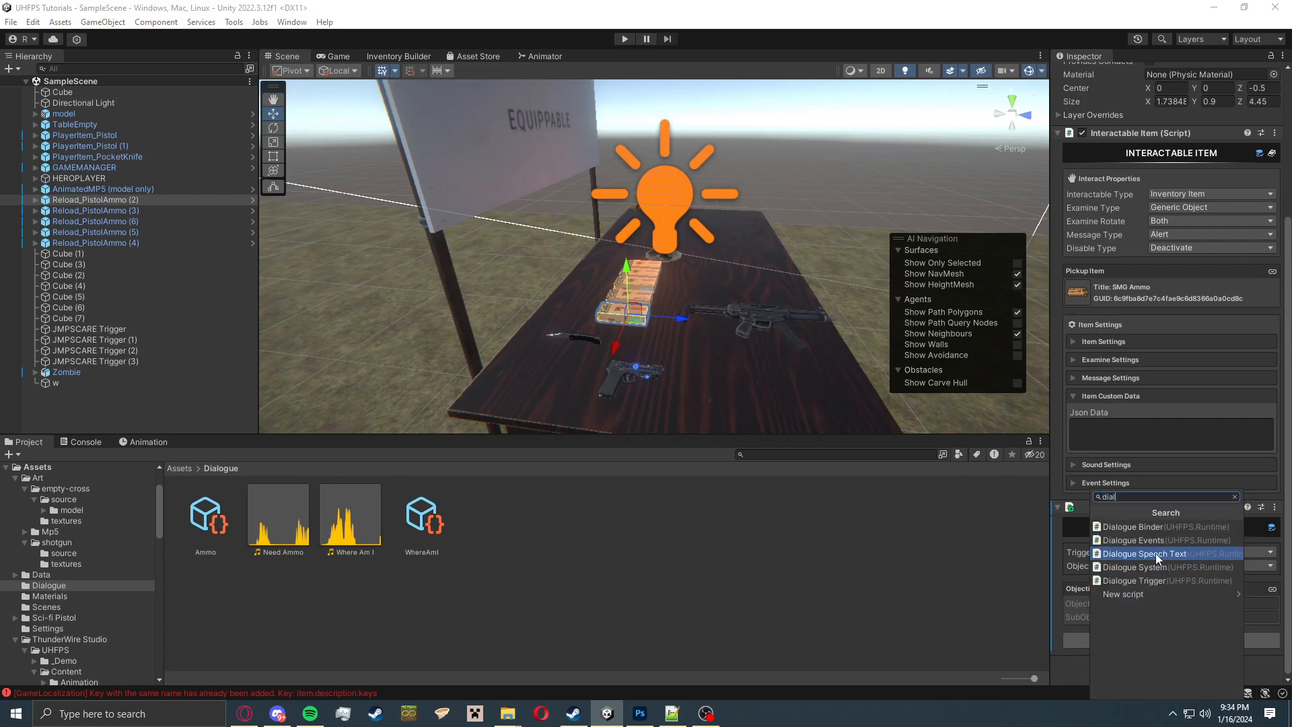
{"action": "left_click", "coordinate": [1179, 580]}
Set the ammo box's dialogue Trigger Type to Event and keep its Dialogue Type as Local.
{"action": "left_click", "coordinate": [1173, 489]}
{"action": "left_click", "coordinate": [1177, 532]}
{"action": "left_click", "coordinate": [1174, 506]}
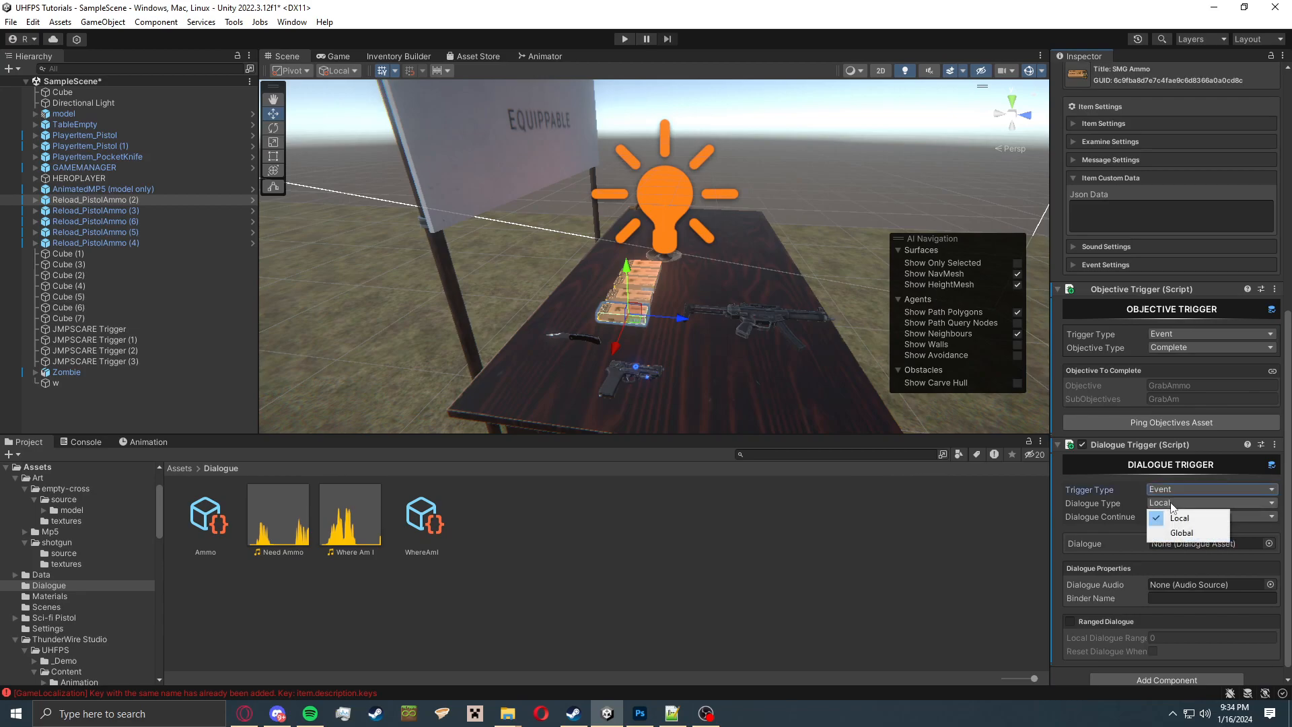
{"action": "left_click", "coordinate": [1133, 511]}
Assign the Ammo asset as the trigger's dialogue and the Dialogue audio source as its Dialogue Audio.
{"action": "scroll", "coordinate": [1194, 536], "scroll_direction": "down", "scroll_amount": 1}
{"action": "left_click_drag", "start_coordinate": [205, 517], "coordinate": [1217, 532]}
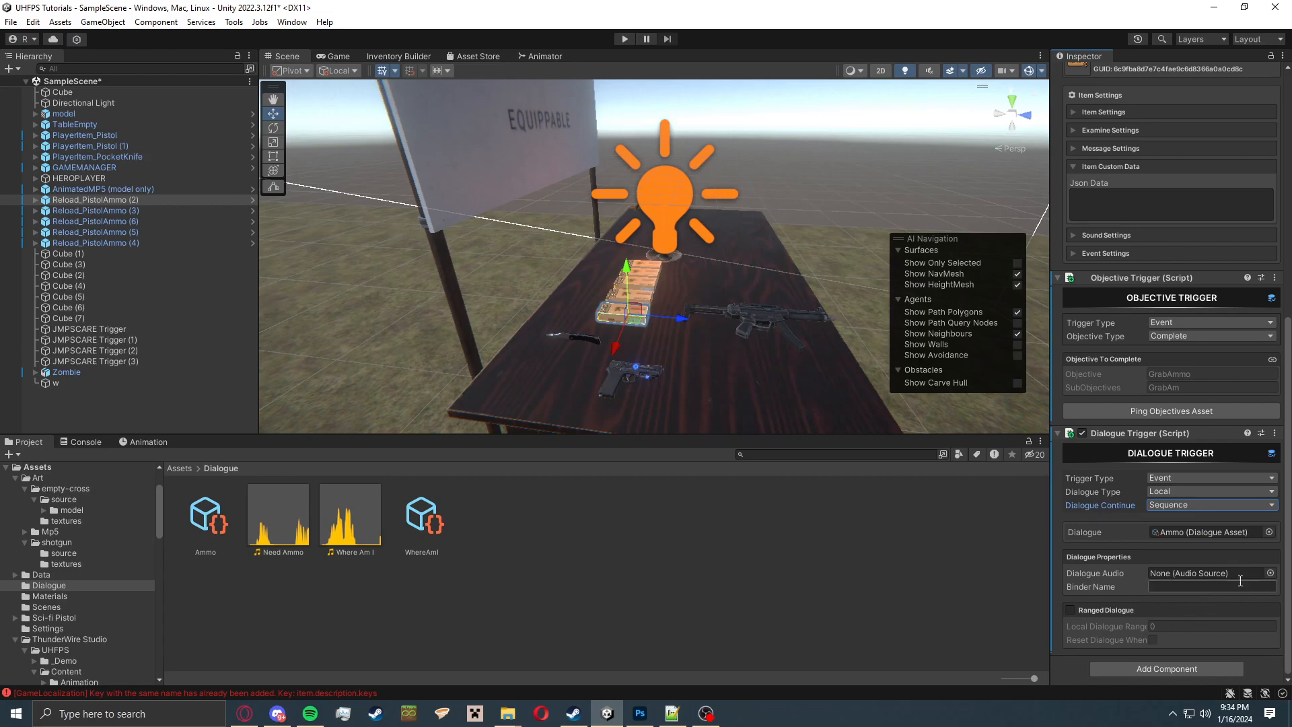
{"action": "left_click", "coordinate": [1270, 573]}
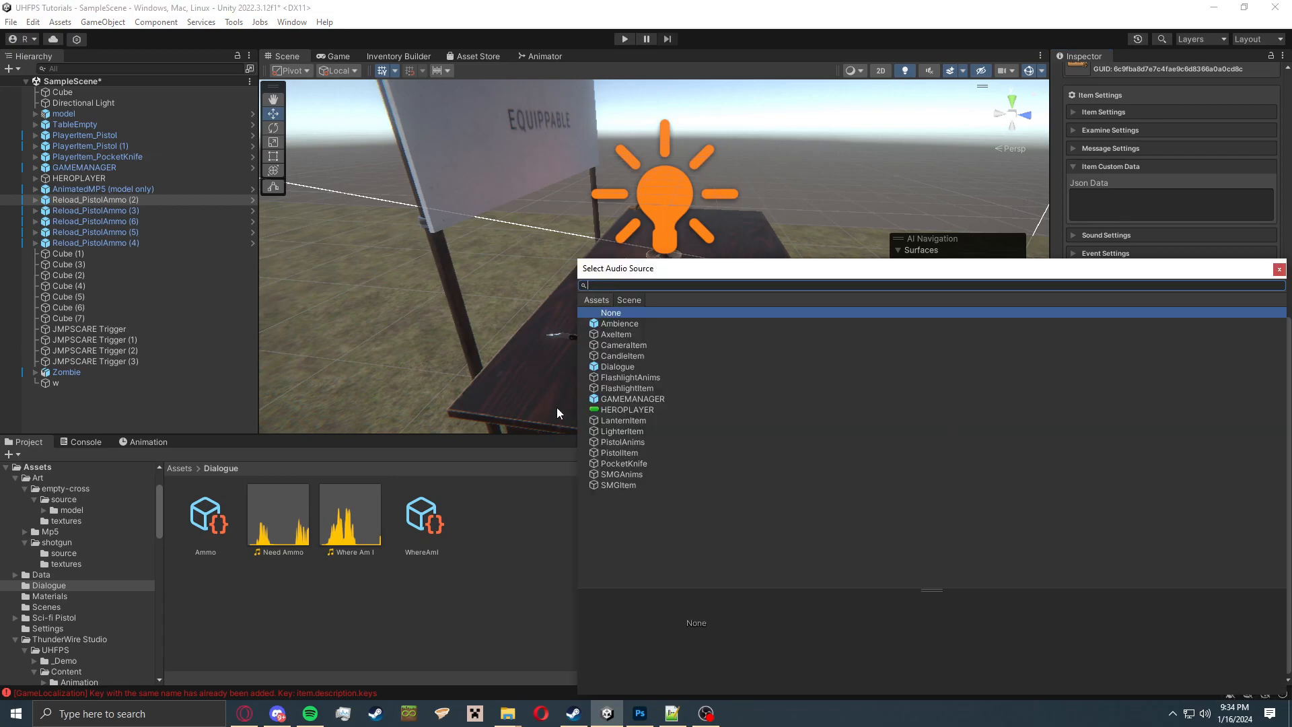
{"action": "double_click", "coordinate": [623, 367]}
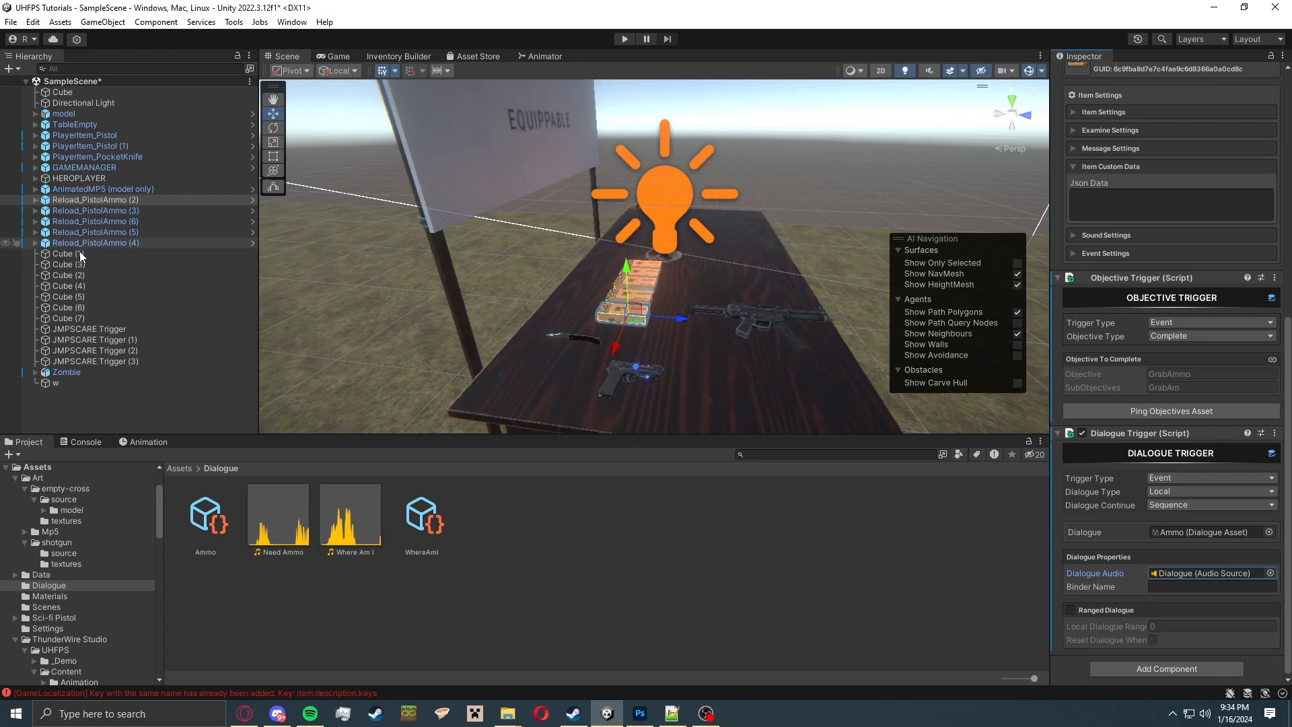
Examine the HEROPLAYER hierarchy down through PlayerVirtualCamera to the JumpscareHolder and HandsHolder children.
{"action": "scroll", "coordinate": [623, 322], "scroll_direction": "down", "scroll_amount": 5}
{"action": "right_click_drag", "start_coordinate": [643, 296], "coordinate": [507, 225]}
{"action": "key", "text": "s"}
{"action": "left_click", "coordinate": [33, 177]}
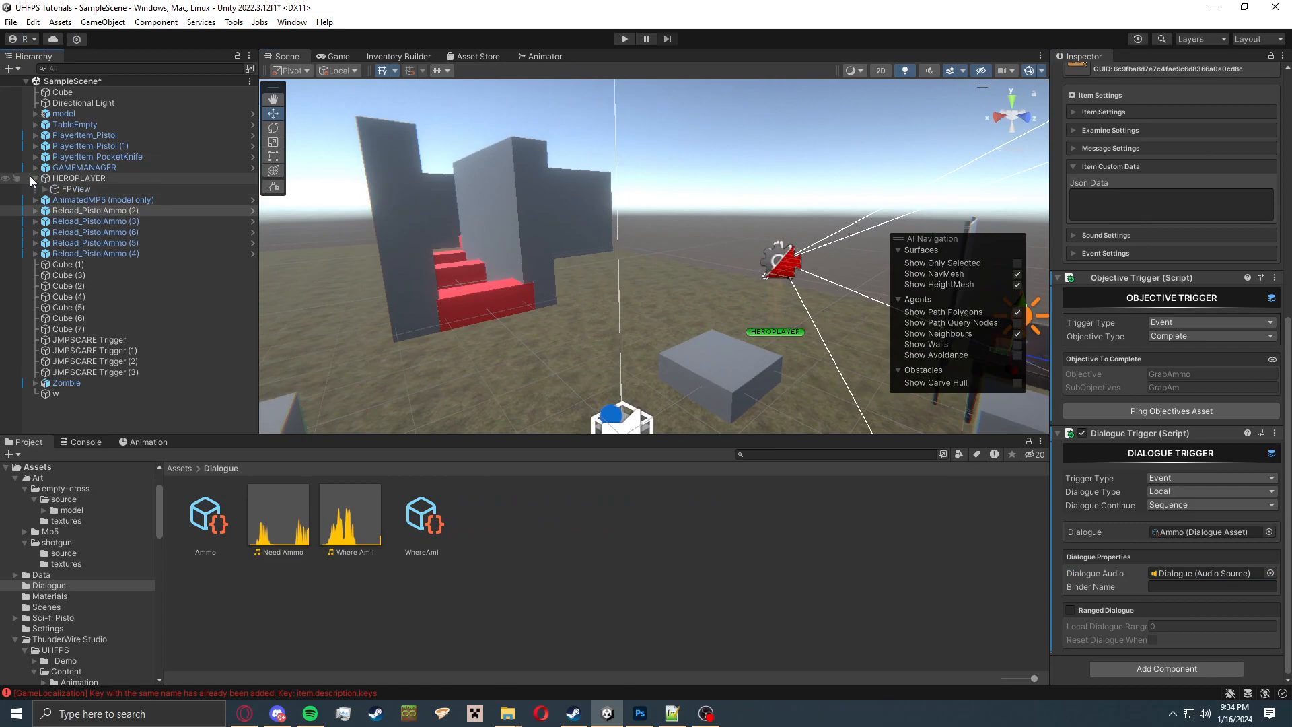
{"action": "double_click", "coordinate": [30, 177]}
{"action": "left_click", "coordinate": [45, 191]}
{"action": "left_click", "coordinate": [83, 200]}
{"action": "left_click", "coordinate": [55, 200]}
{"action": "left_click", "coordinate": [63, 210]}
{"action": "left_click", "coordinate": [75, 221]}
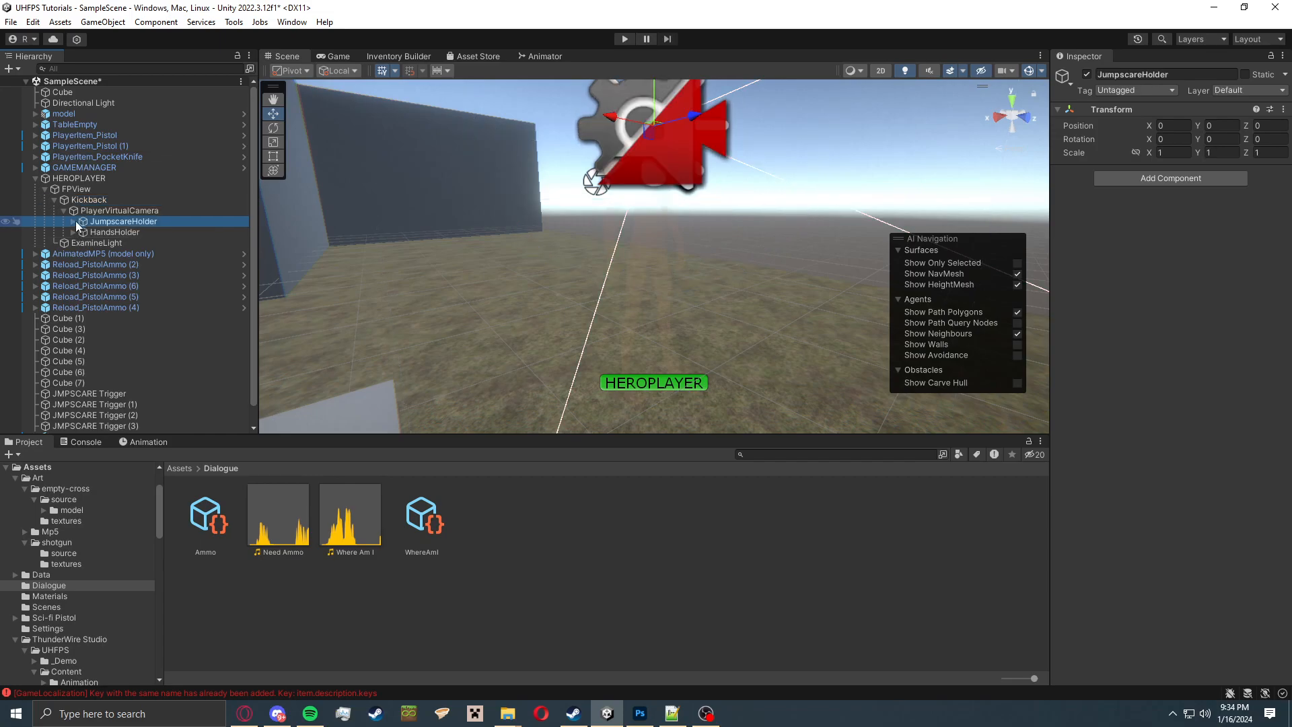
{"action": "left_click", "coordinate": [74, 232]}
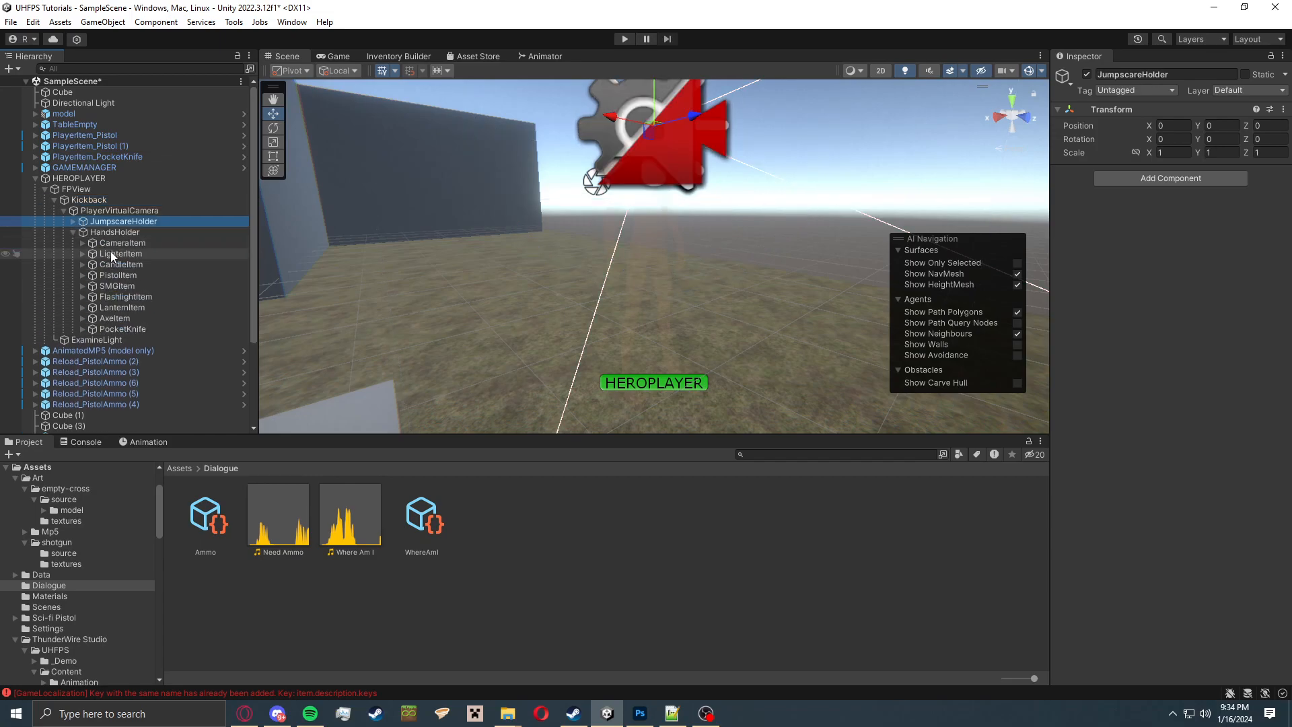
Select SMGItem under HandsHolder and look through its Gun Item settings for an event that could trigger dialogue.
{"action": "left_click", "coordinate": [108, 253]}
{"action": "left_click", "coordinate": [82, 286]}
{"action": "left_click", "coordinate": [107, 286]}
{"action": "left_click", "coordinate": [116, 297]}
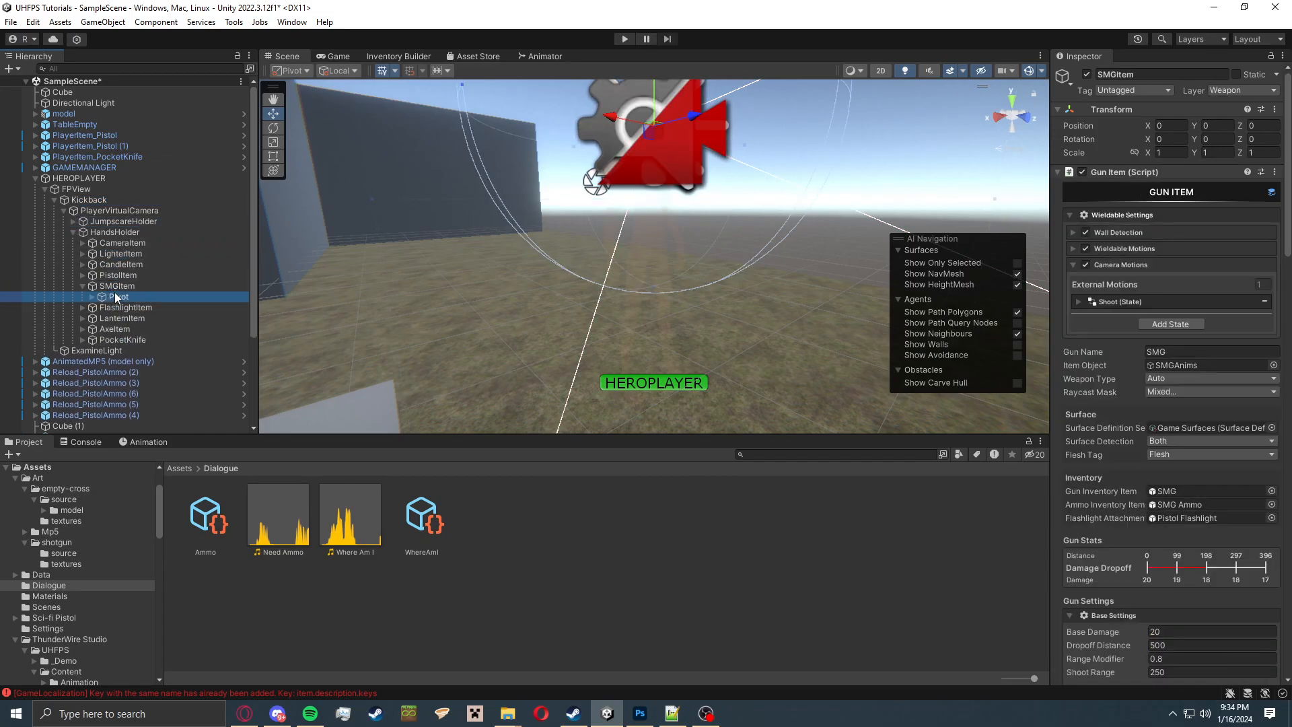
{"action": "left_click", "coordinate": [118, 286]}
{"action": "scroll", "coordinate": [1230, 454], "scroll_direction": "down", "scroll_amount": 5}
{"action": "scroll", "coordinate": [1230, 454], "scroll_direction": "down", "scroll_amount": 15}
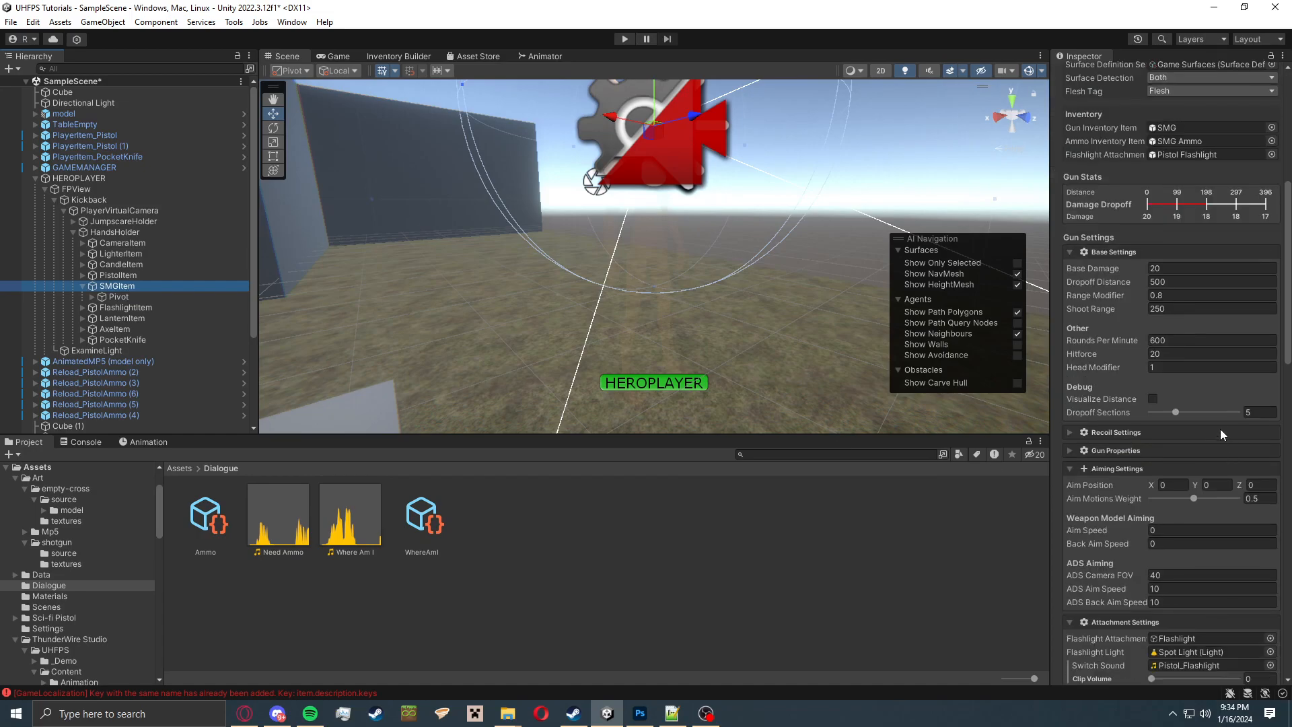
{"action": "scroll", "coordinate": [1183, 442], "scroll_direction": "up", "scroll_amount": 10}
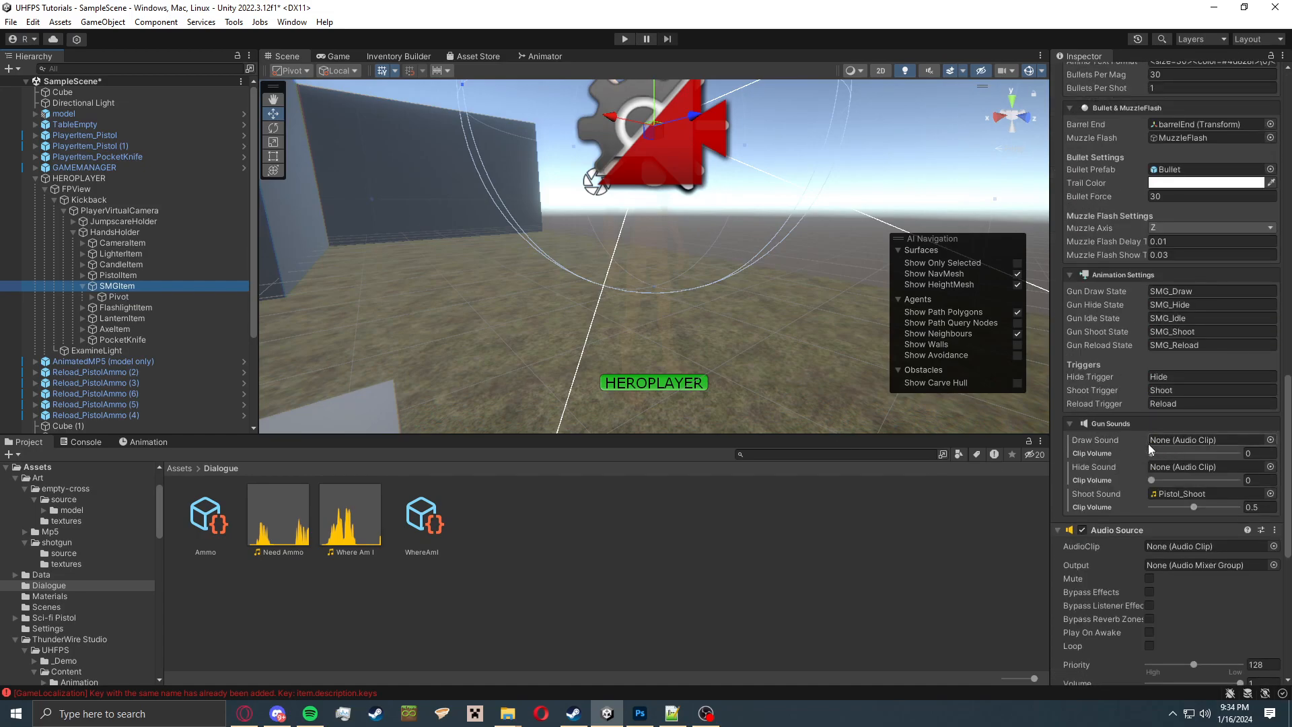
{"action": "scroll", "coordinate": [1140, 538], "scroll_direction": "up", "scroll_amount": 15}
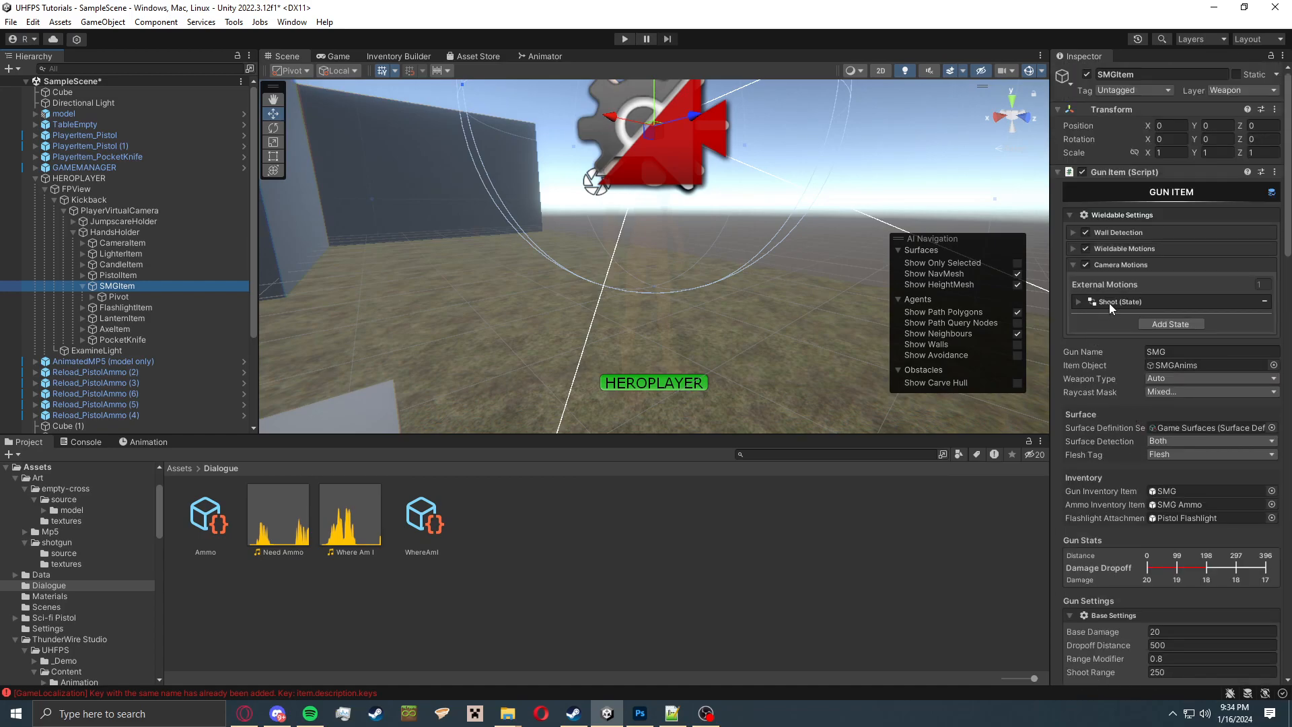
Inspect the Shoot state and its Simple Force module among the SMG's external camera motions.
{"action": "left_click", "coordinate": [1110, 302]}
{"action": "left_click", "coordinate": [1113, 359]}
{"action": "left_click", "coordinate": [1111, 358]}
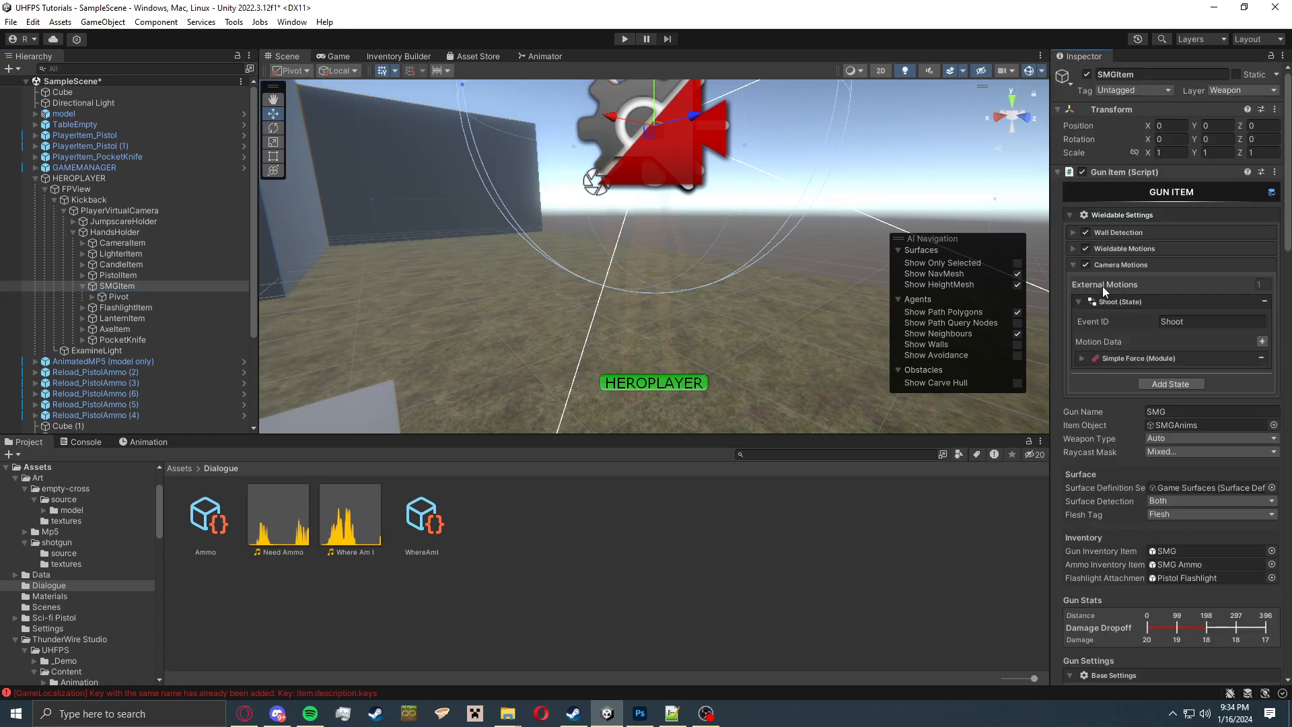
{"action": "left_click", "coordinate": [1104, 301]}
{"action": "scroll", "coordinate": [1119, 333], "scroll_direction": "down", "scroll_amount": 3}
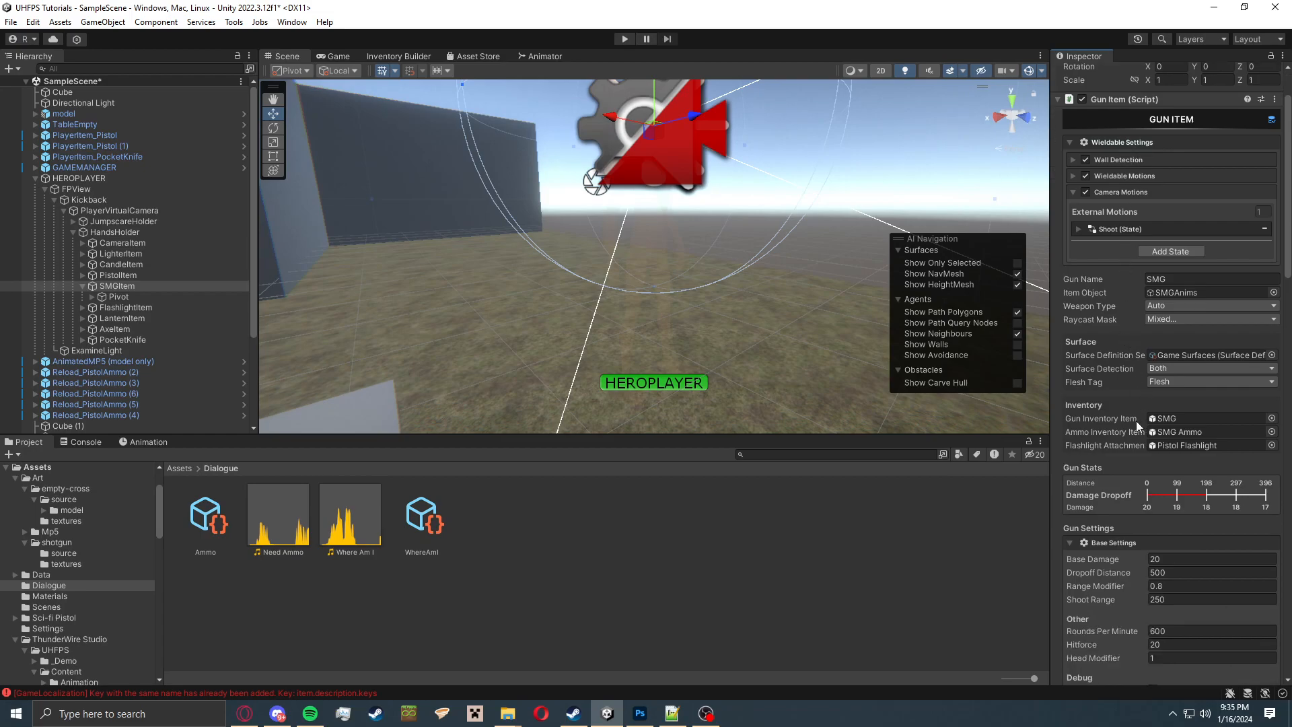
Collapse the SMG's gun setting groups from Base Settings to Bullet & MuzzleFlash, and examine its animation triggers and gun sounds.
{"action": "left_click", "coordinate": [1108, 546]}
{"action": "left_click", "coordinate": [1108, 545]}
{"action": "left_click", "coordinate": [1107, 546]}
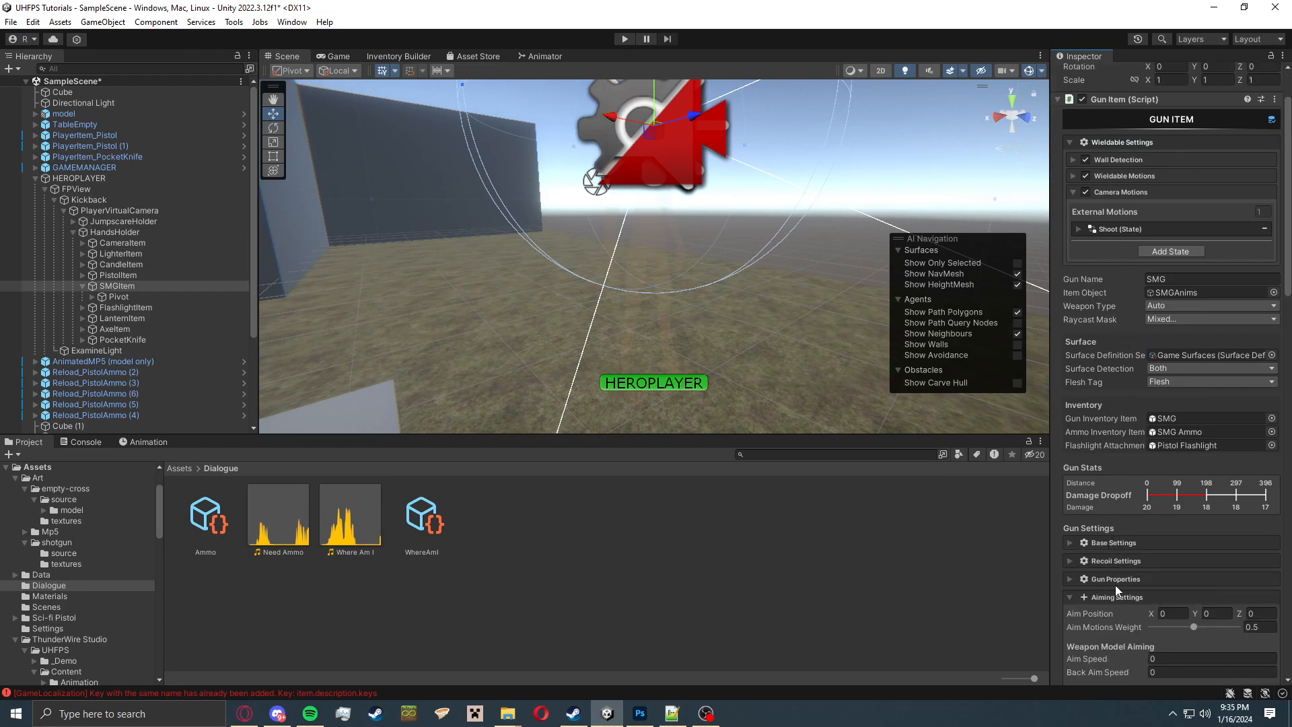
{"action": "left_click", "coordinate": [1120, 595]}
{"action": "scroll", "coordinate": [1121, 592], "scroll_direction": "down", "scroll_amount": 3}
{"action": "left_click", "coordinate": [1112, 508]}
{"action": "scroll", "coordinate": [1117, 511], "scroll_direction": "down", "scroll_amount": 1}
{"action": "left_click", "coordinate": [1117, 491]}
{"action": "left_click", "coordinate": [1117, 507]}
{"action": "scroll", "coordinate": [1120, 525], "scroll_direction": "down", "scroll_amount": 4}
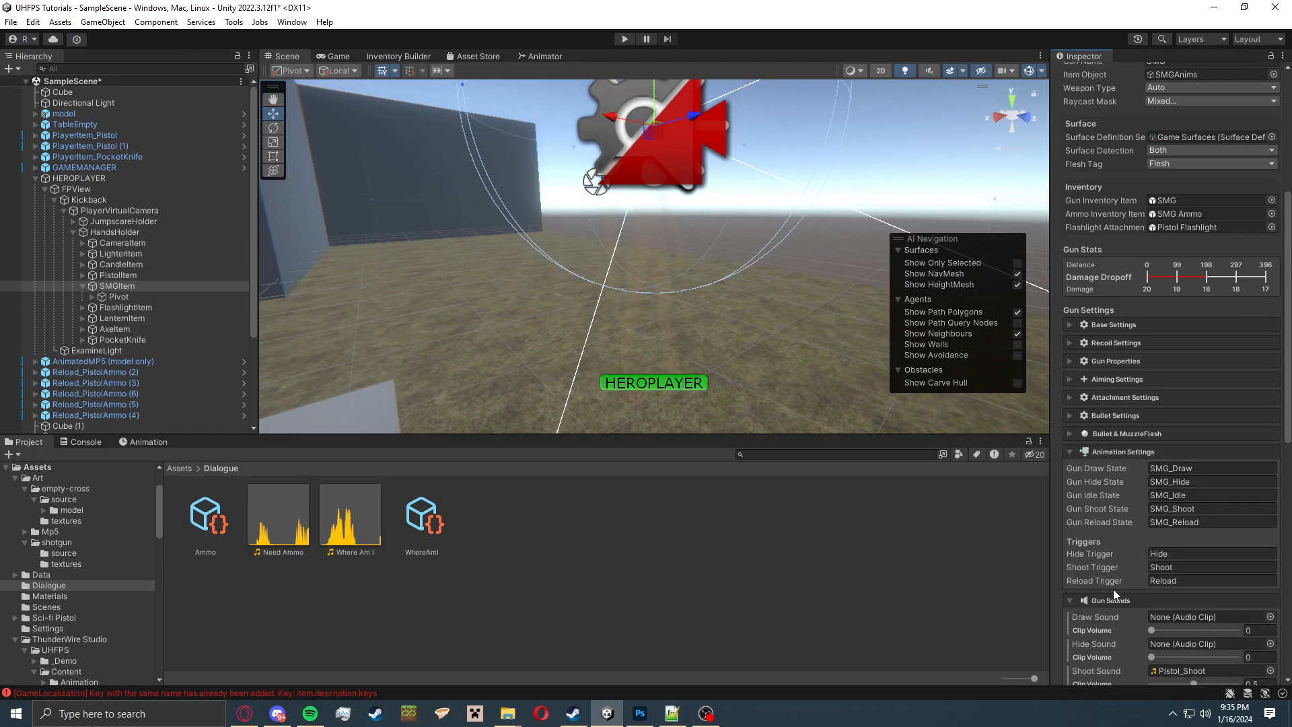
{"action": "scroll", "coordinate": [1118, 579], "scroll_direction": "down", "scroll_amount": 2}
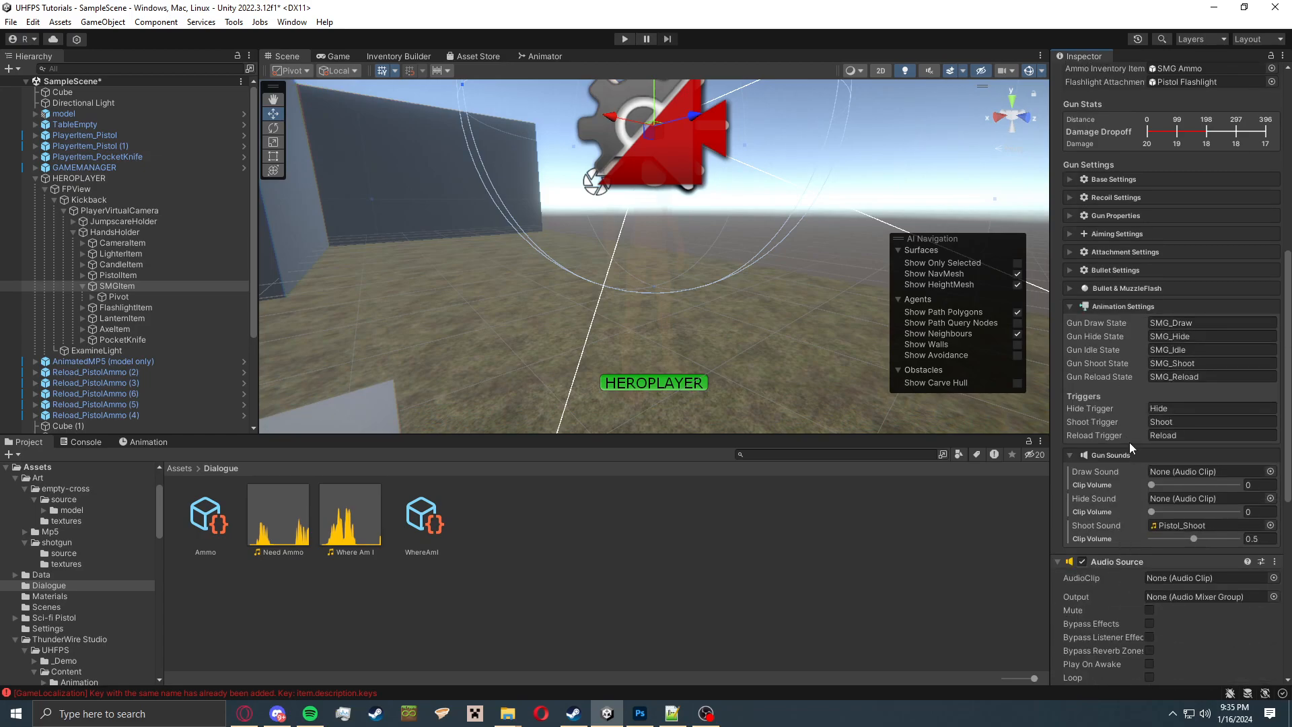
{"action": "scroll", "coordinate": [1130, 442], "scroll_direction": "down", "scroll_amount": 6}
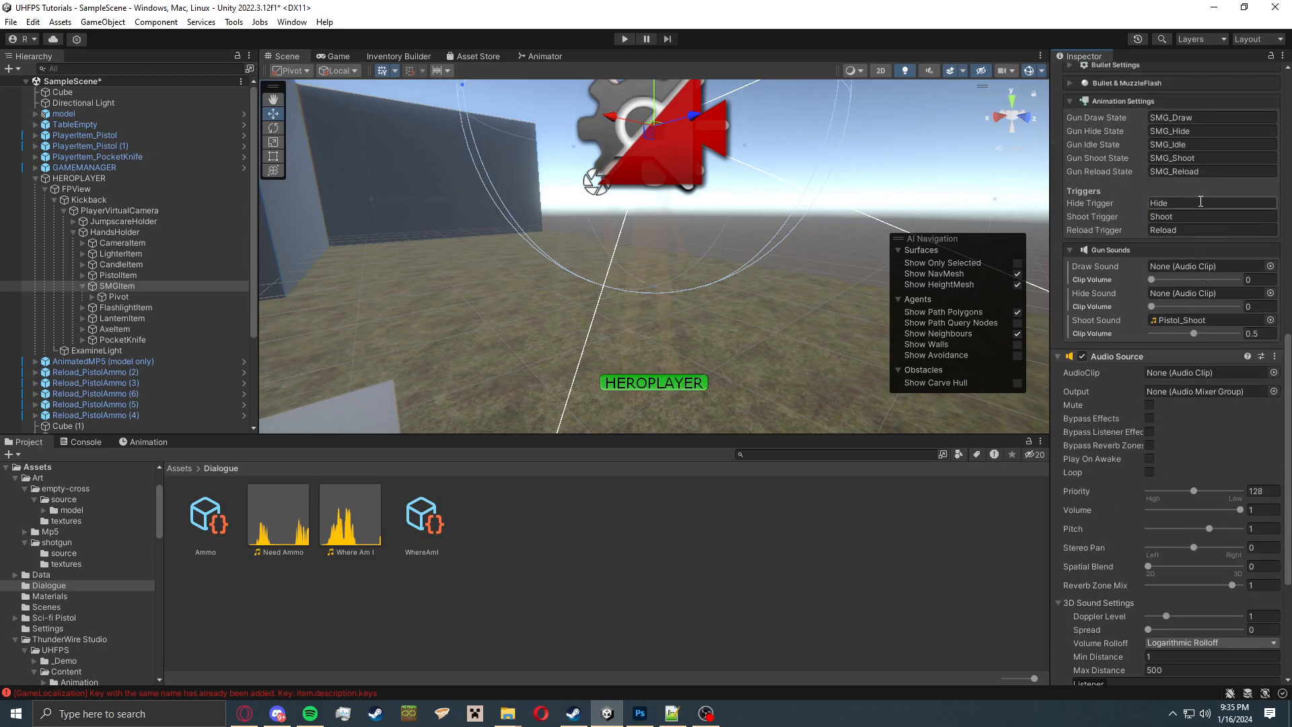
{"action": "scroll", "coordinate": [1126, 265], "scroll_direction": "up", "scroll_amount": 4}
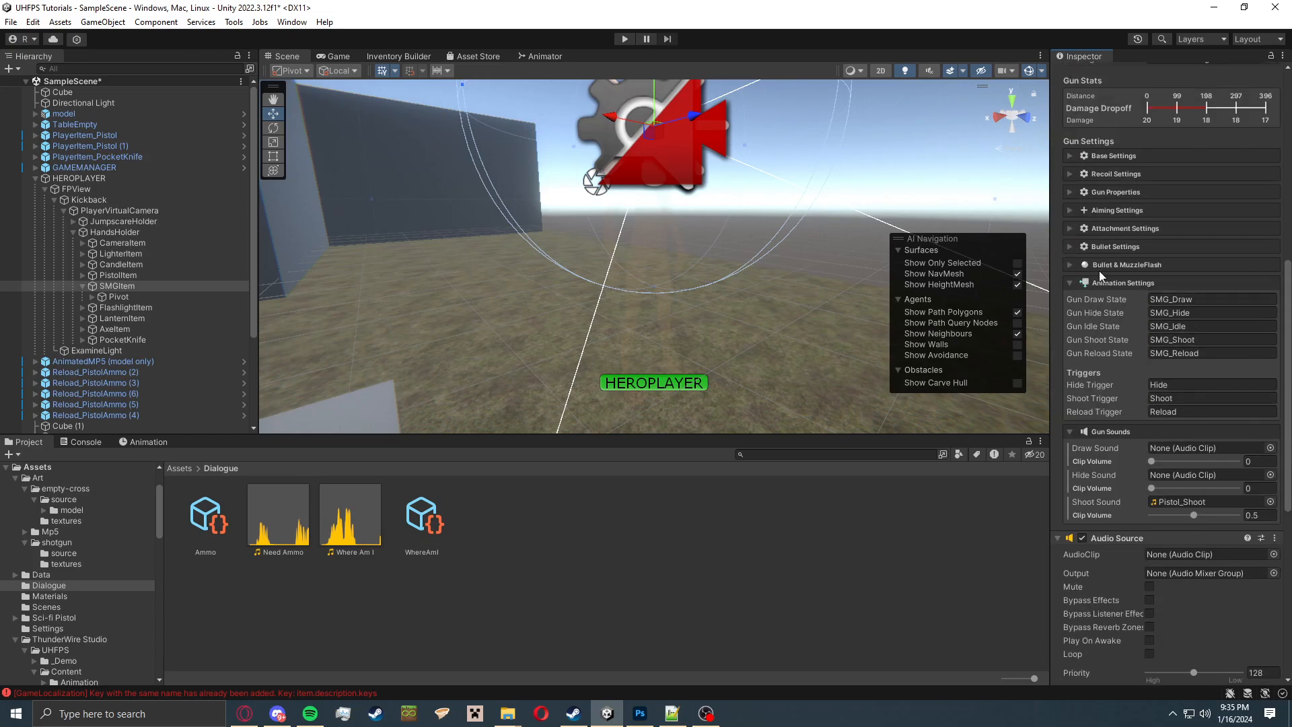
Recheck the SMG's Bullet Settings, Base Settings and Shoot camera motion state.
{"action": "left_click", "coordinate": [1120, 248]}
{"action": "left_click", "coordinate": [1119, 248]}
{"action": "left_click", "coordinate": [1116, 157]}
{"action": "left_click", "coordinate": [1120, 161]}
{"action": "scroll", "coordinate": [1132, 223], "scroll_direction": "up", "scroll_amount": 8}
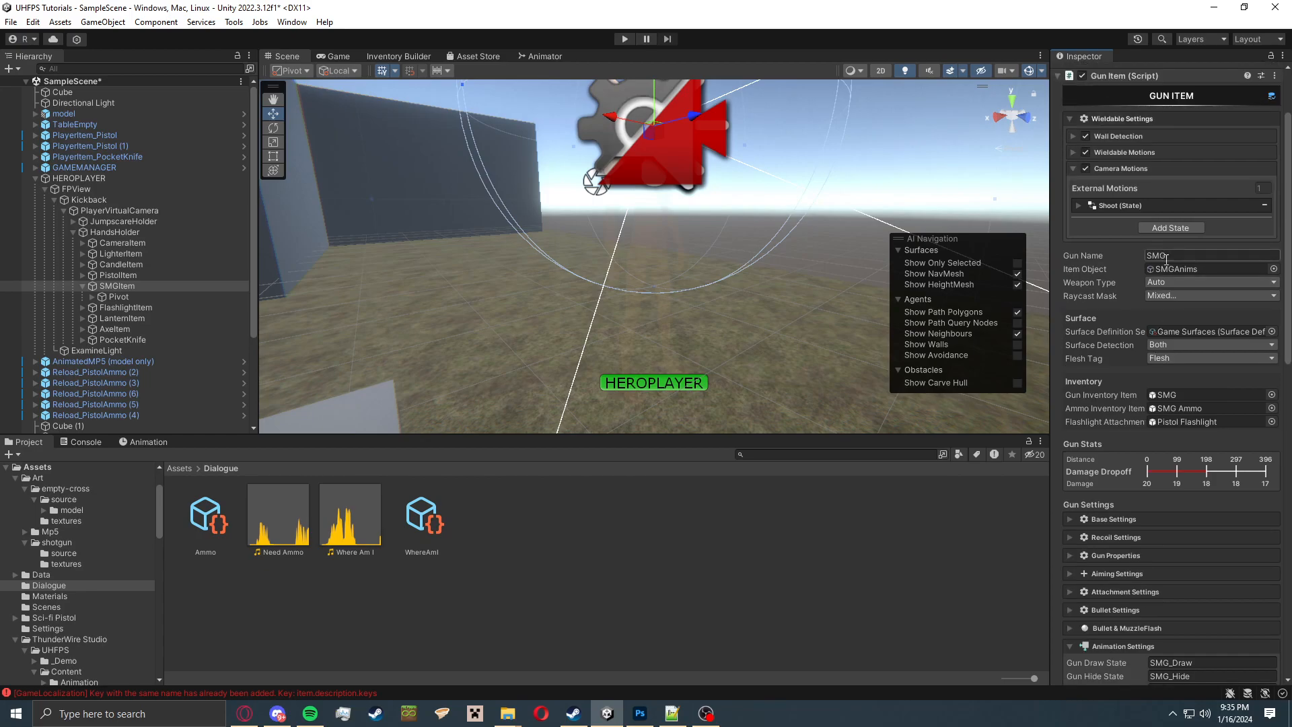
{"action": "scroll", "coordinate": [1108, 261], "scroll_direction": "up", "scroll_amount": 3}
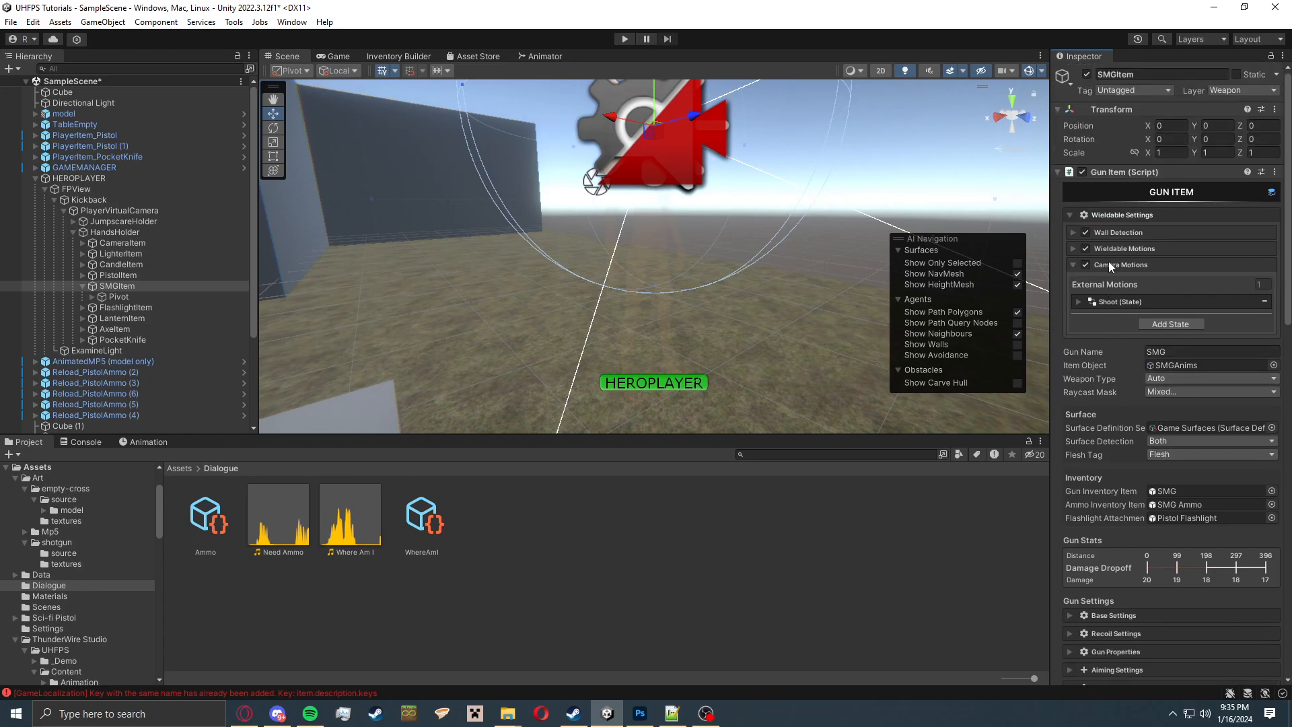
{"action": "left_click", "coordinate": [1127, 300]}
{"action": "left_click", "coordinate": [1127, 300]}
Reselect the Reload_PistolAmmo (2) box on the table and expand the Event Settings of its Interactable Item.
{"action": "left_click", "coordinate": [685, 315]}
{"action": "mouse_move", "coordinate": [685, 320]}
{"action": "right_mouse_down"}
{"action": "mouse_move", "coordinate": [857, 326]}
{"action": "mouse_move", "coordinate": [683, 301]}
{"action": "mouse_move", "coordinate": [688, 333]}
{"action": "right_mouse_up"}
{"action": "left_click", "coordinate": [627, 352]}
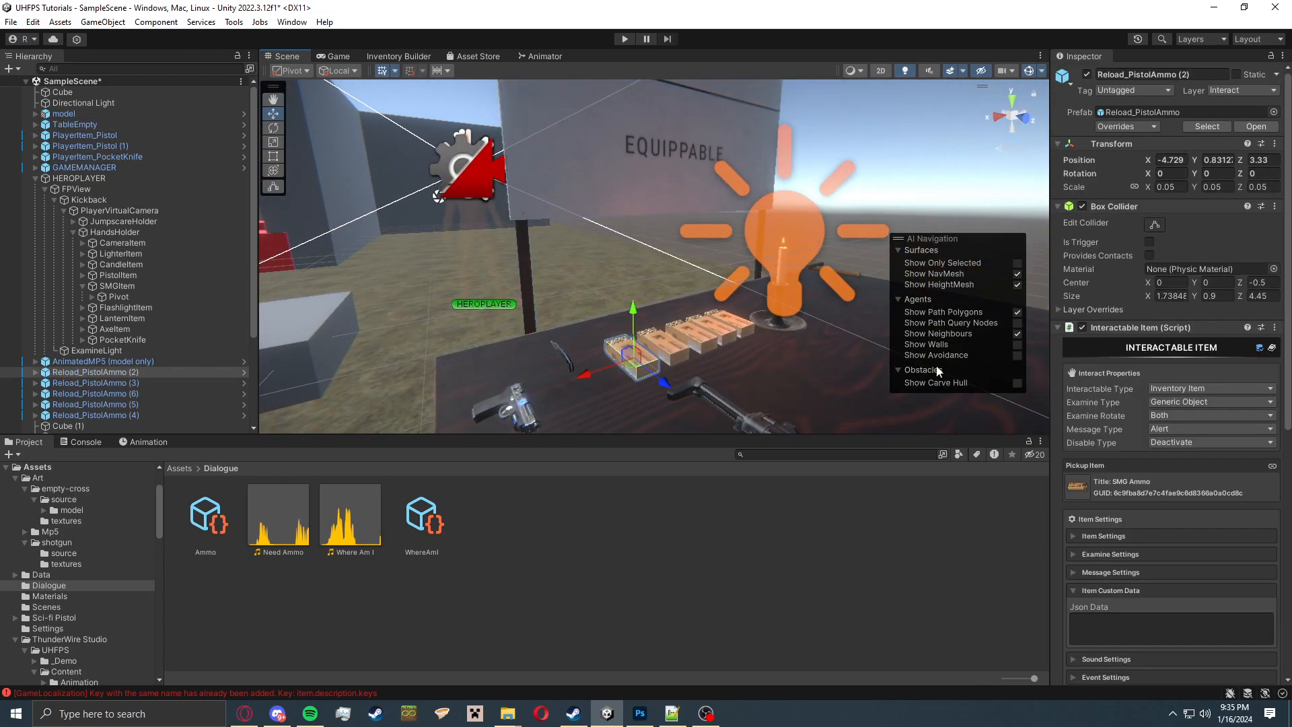
{"action": "scroll", "coordinate": [1220, 440], "scroll_direction": "down", "scroll_amount": 10}
{"action": "scroll", "coordinate": [1178, 507], "scroll_direction": "down", "scroll_amount": 2}
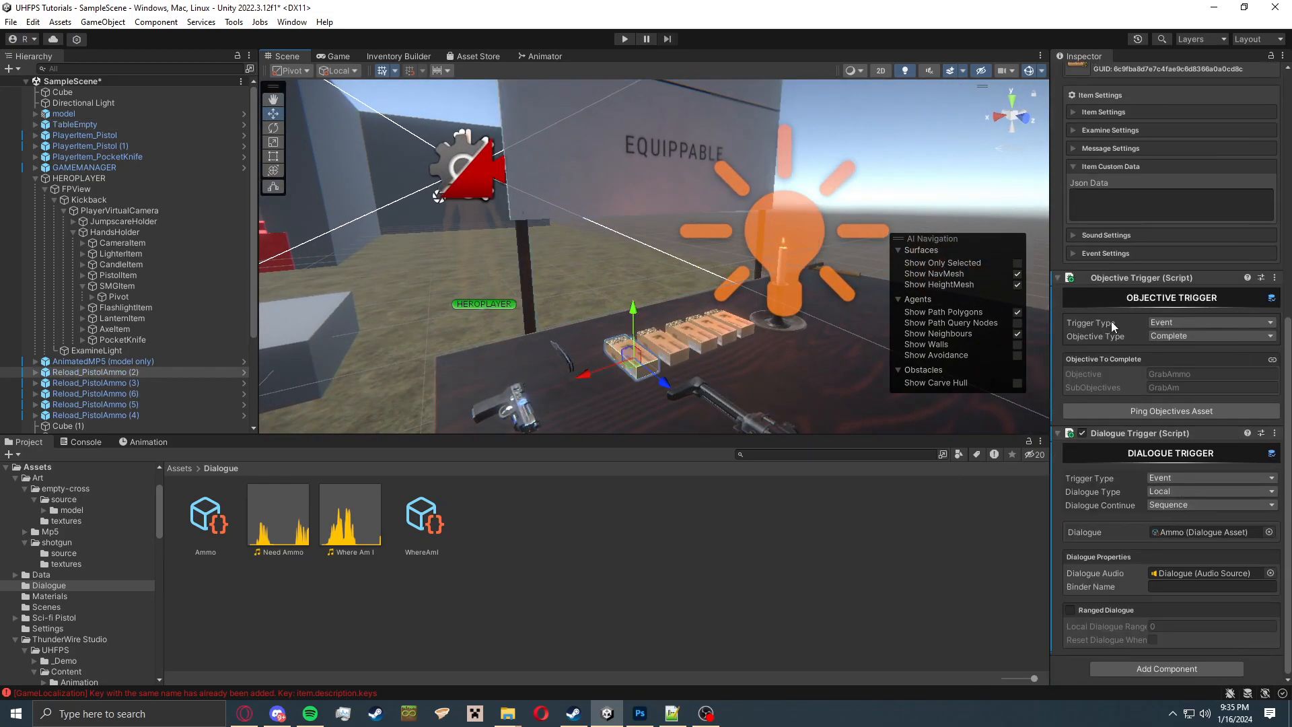
{"action": "left_click", "coordinate": [1115, 253]}
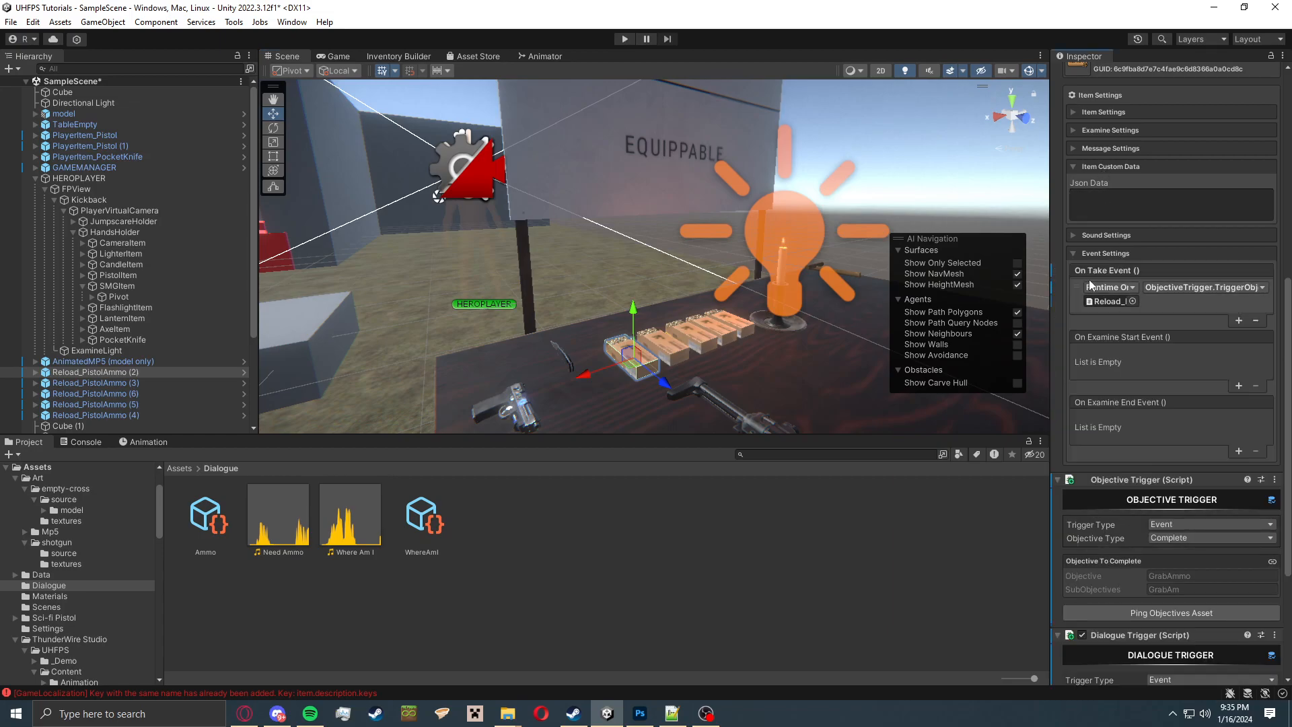
Add a second On Take Event entry that targets Reload_PistolAmmo (2) and calls DialogueTrigger.TriggerDialogue.
{"action": "left_click", "coordinate": [1239, 320]}
{"action": "scroll", "coordinate": [1149, 308], "scroll_direction": "down", "scroll_amount": 3}
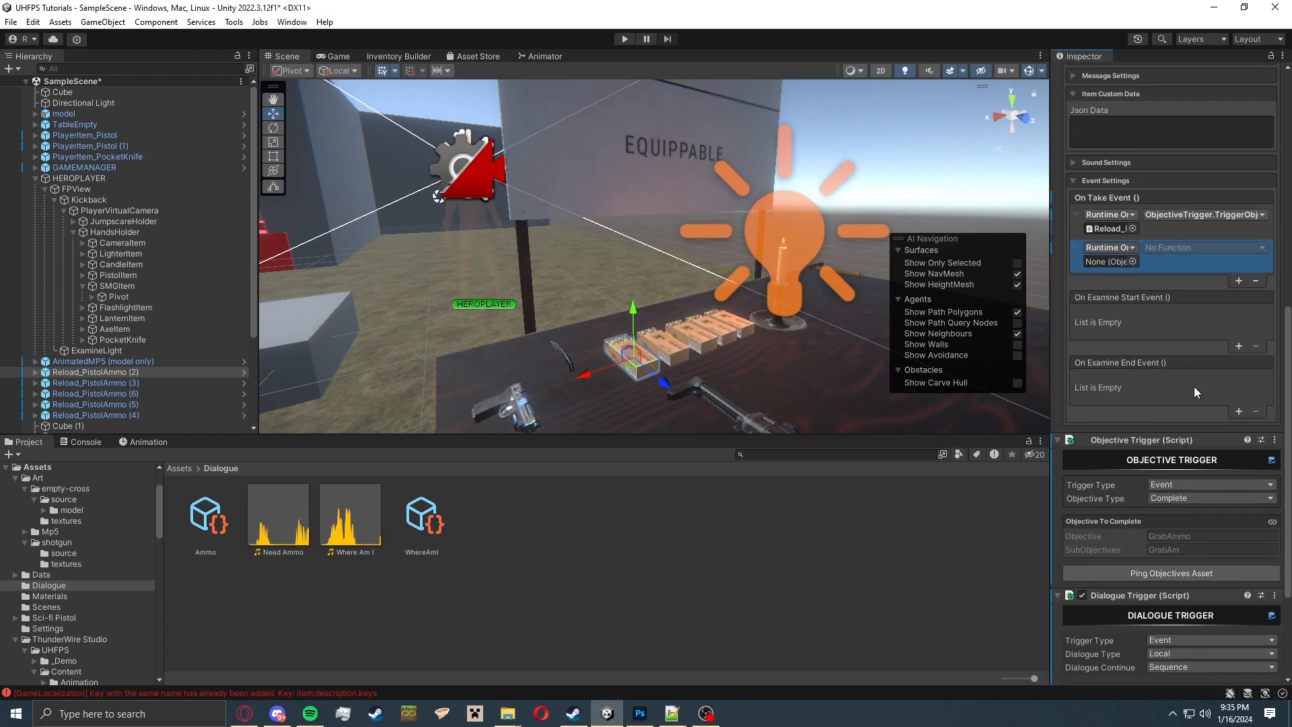
{"action": "left_click_drag", "start_coordinate": [152, 371], "coordinate": [1109, 262]}
{"action": "left_click", "coordinate": [1205, 247]}
{"action": "mouse_move", "coordinate": [1194, 357]}
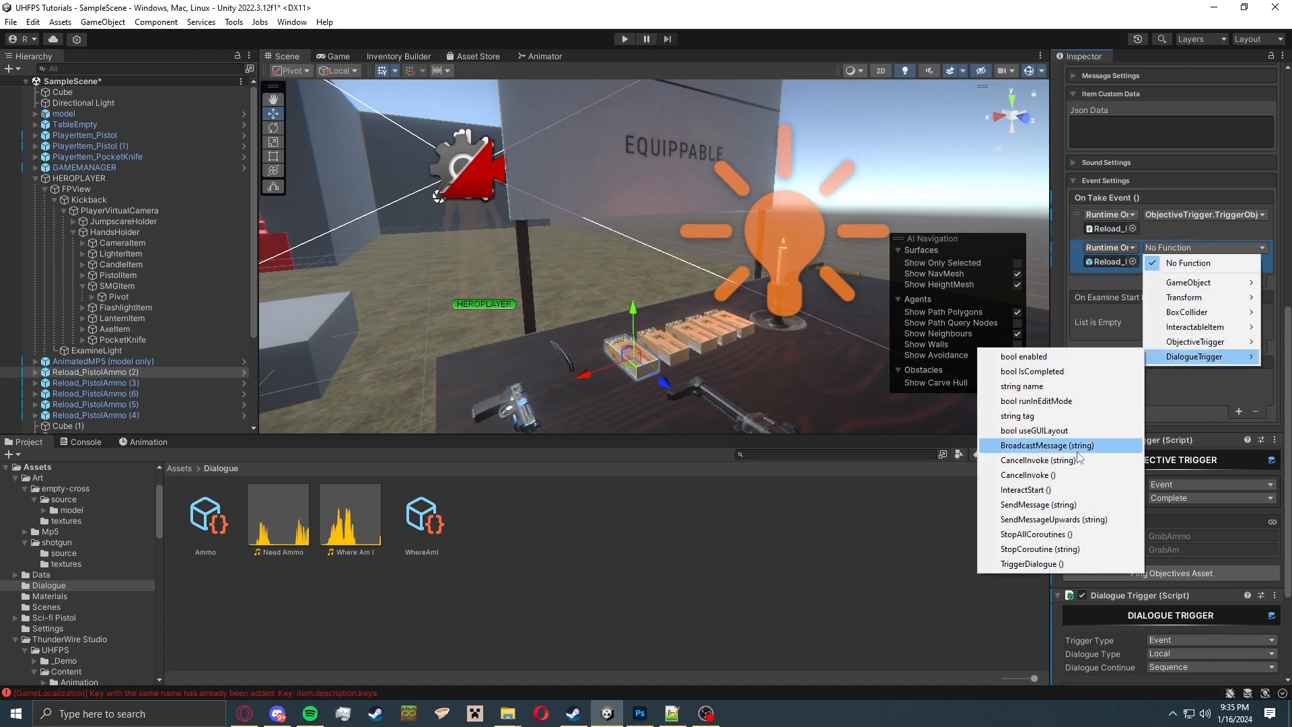
{"action": "left_click", "coordinate": [1031, 564]}
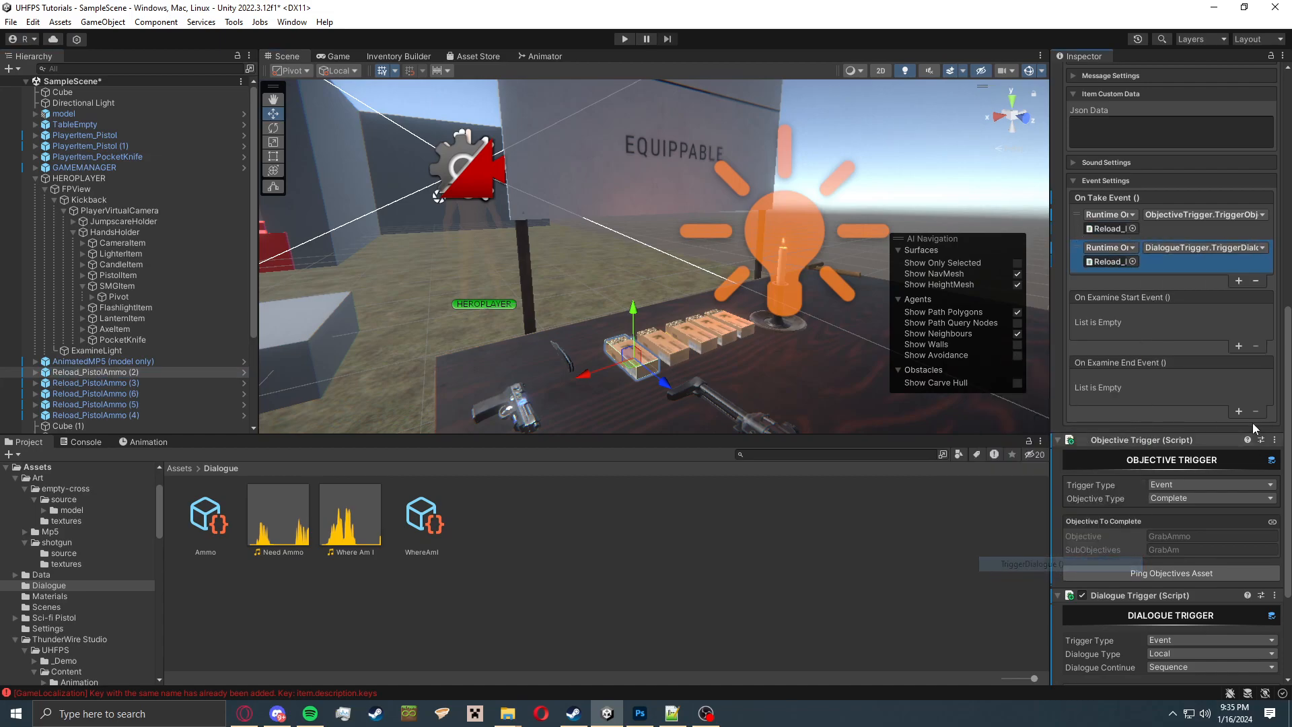
Play the scene, walk up to the table and take the nearest SMG ammo box to test its dialogue.
{"action": "left_click", "coordinate": [334, 57]}
{"action": "key", "text": "ctrl+p"}
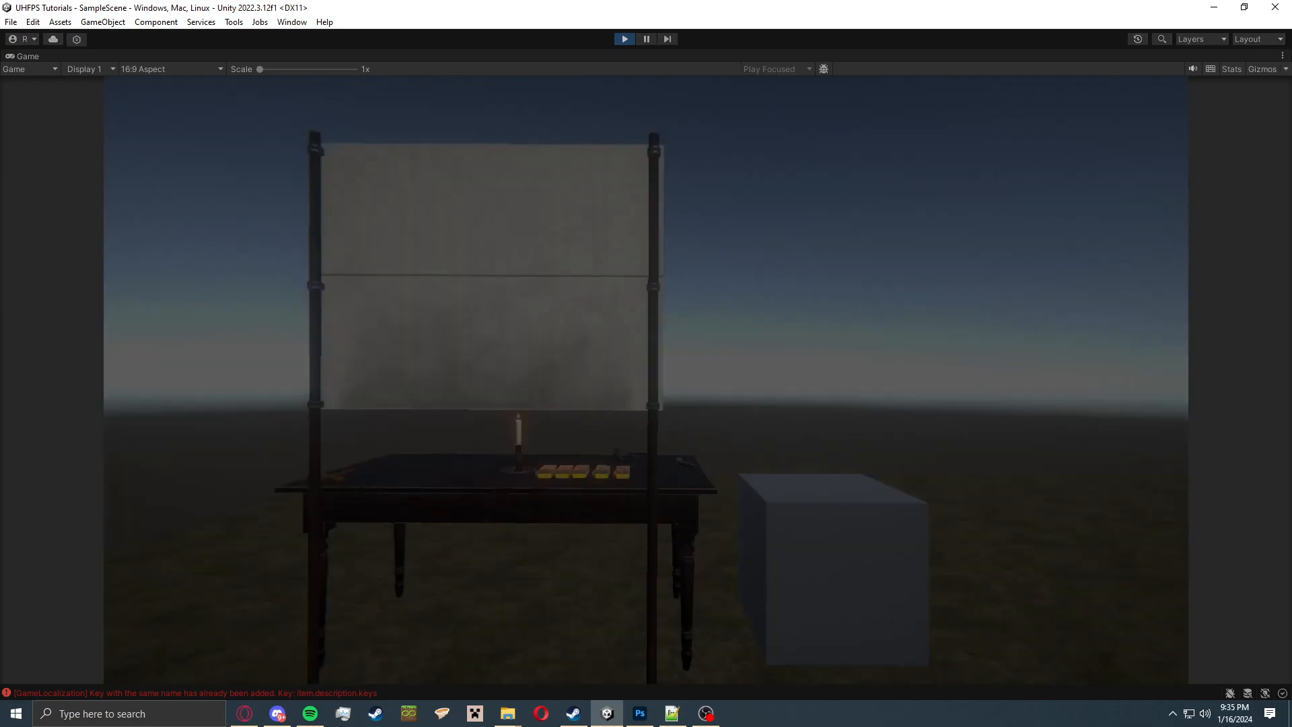
{"action": "key", "text": "w"}
{"action": "key", "text": "d"}
{"action": "key", "text": "w"}
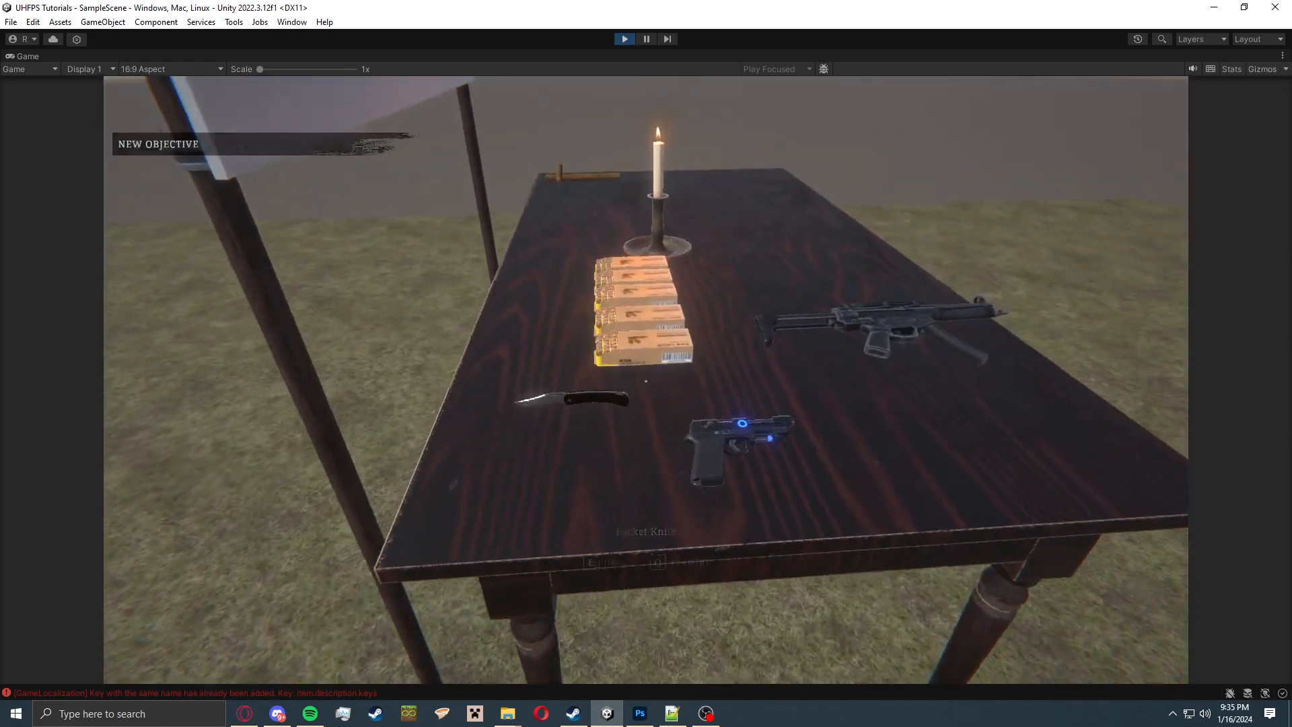
{"action": "key", "text": "e"}
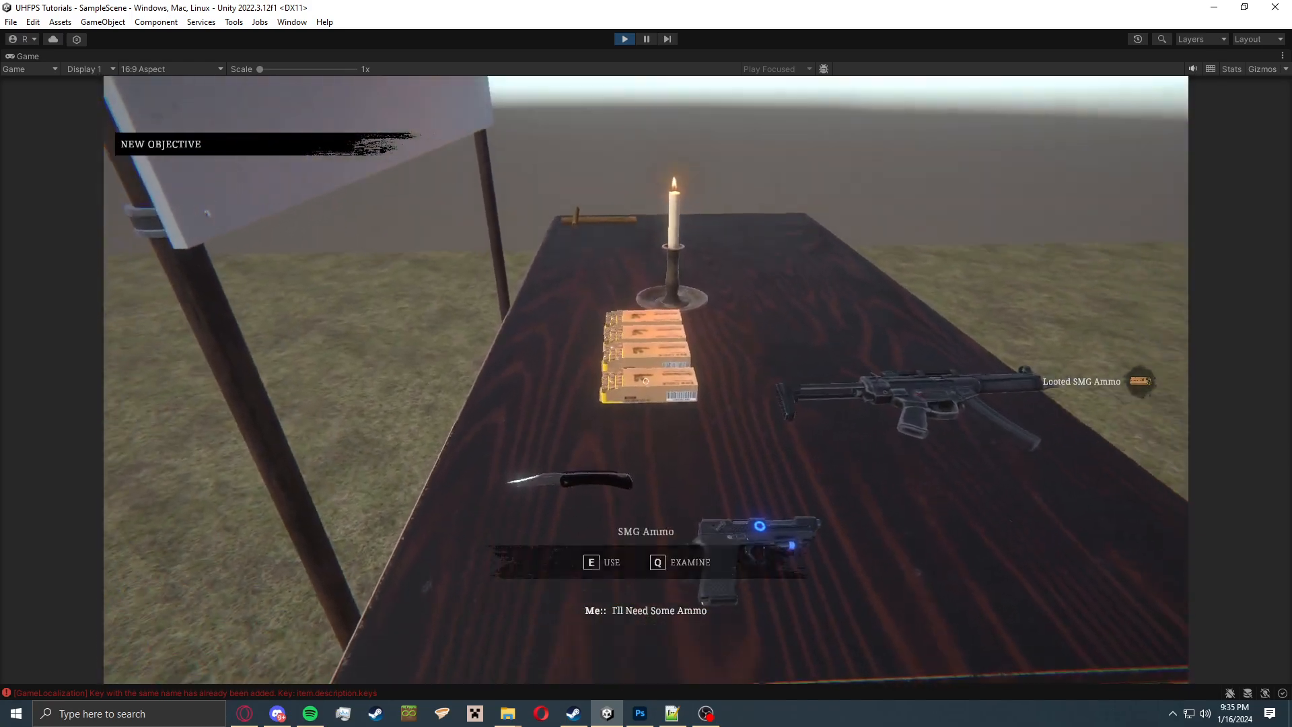
Loot more SMG ammo boxes, the SMG, the pistol and the pocket knife from the table.
{"action": "key", "text": "e"}
{"action": "key", "text": "e"}
{"action": "key", "text": "e"}
{"action": "key", "text": "e"}
{"action": "key", "text": "e"}
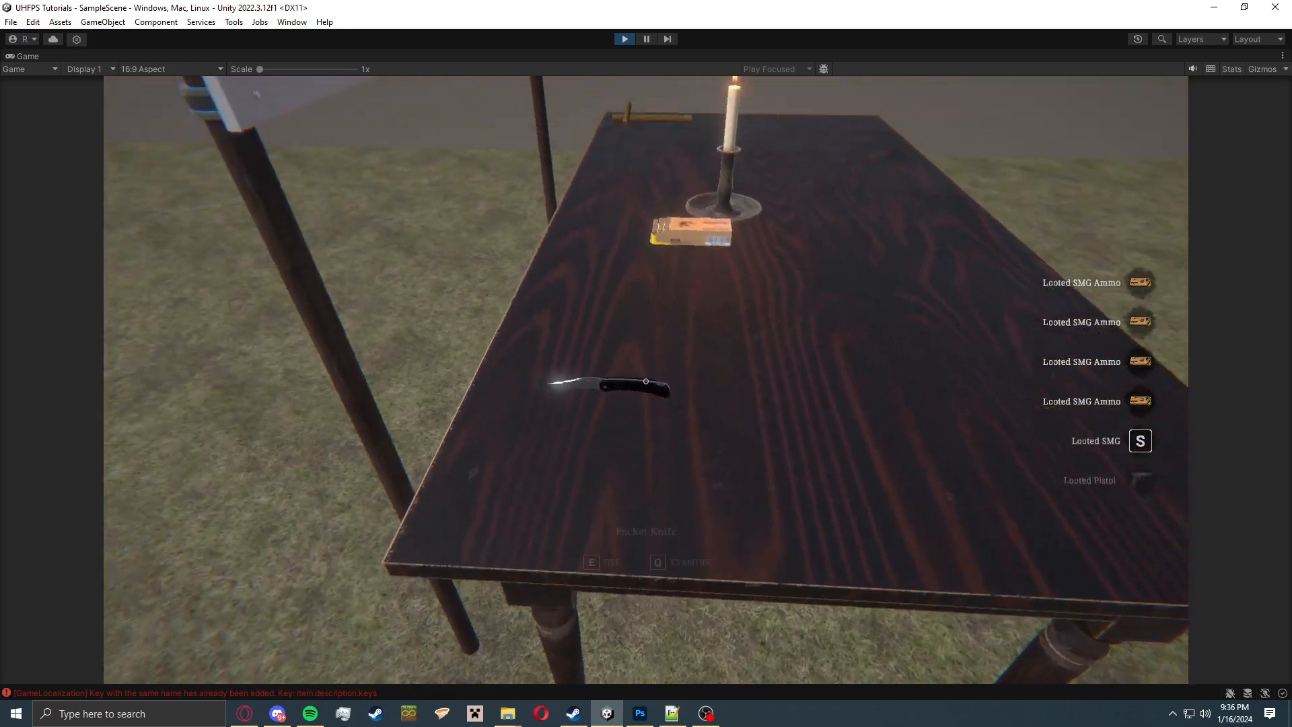
{"action": "key", "text": "e"}
Equip the SMG from the in-game inventory.
{"action": "key", "text": "Tab"}
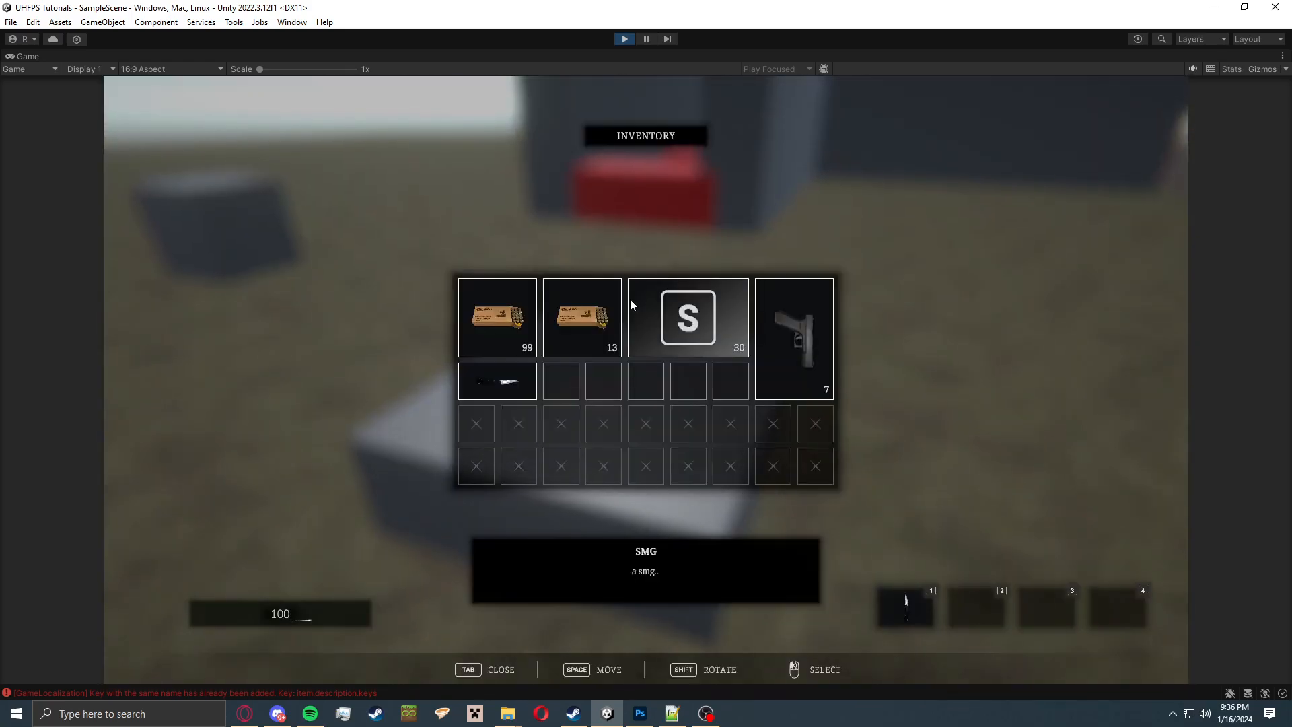
{"action": "left_click", "coordinate": [737, 306]}
{"action": "left_click", "coordinate": [781, 288]}
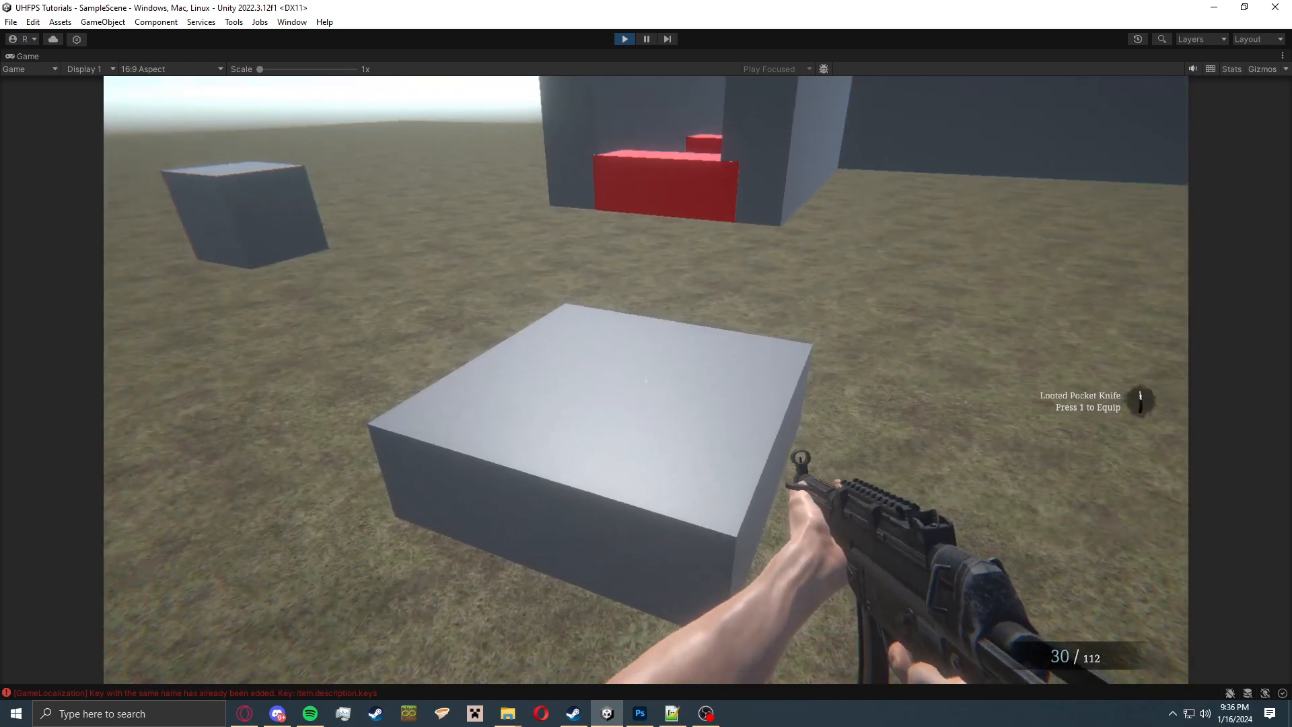
Walk between the red blocks to set off the jumpscare, fire the SMG and stop the play test.
{"action": "key", "text": "w"}
{"action": "key", "text": "w"}
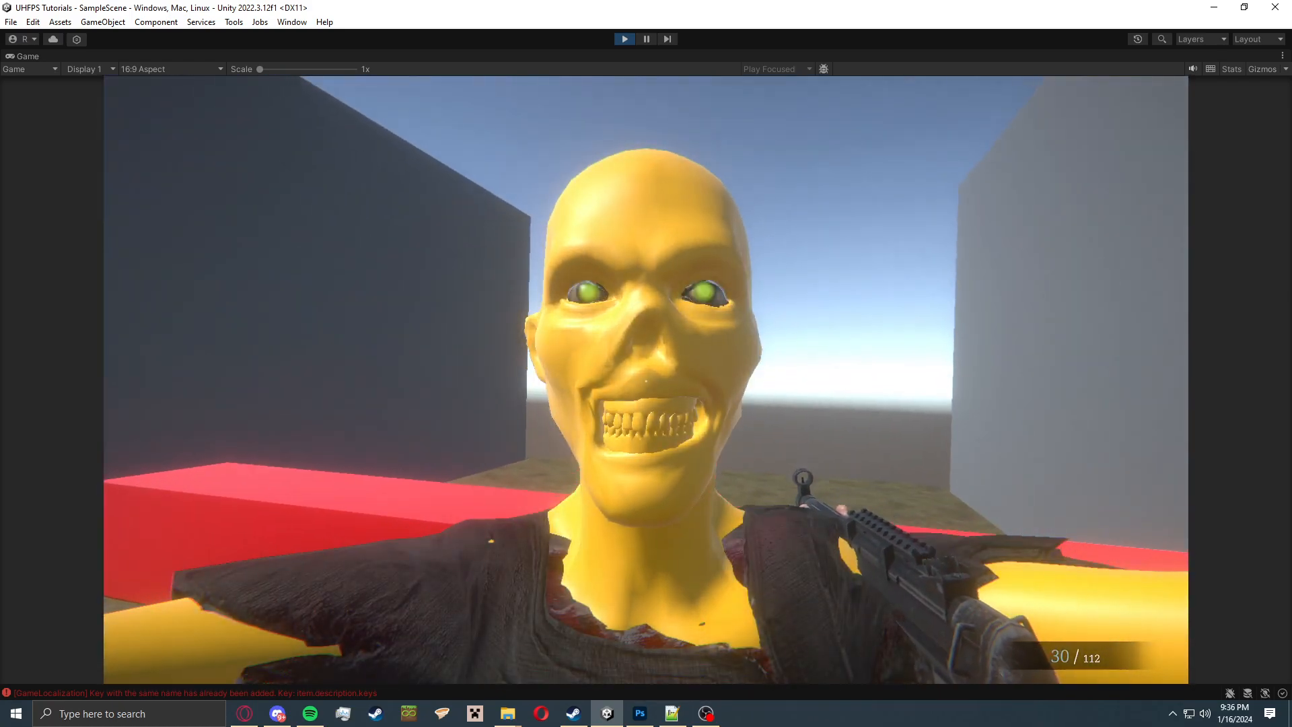
{"action": "key", "text": "w"}
{"action": "left_click", "coordinate": [647, 381]}
{"action": "key", "text": "space"}
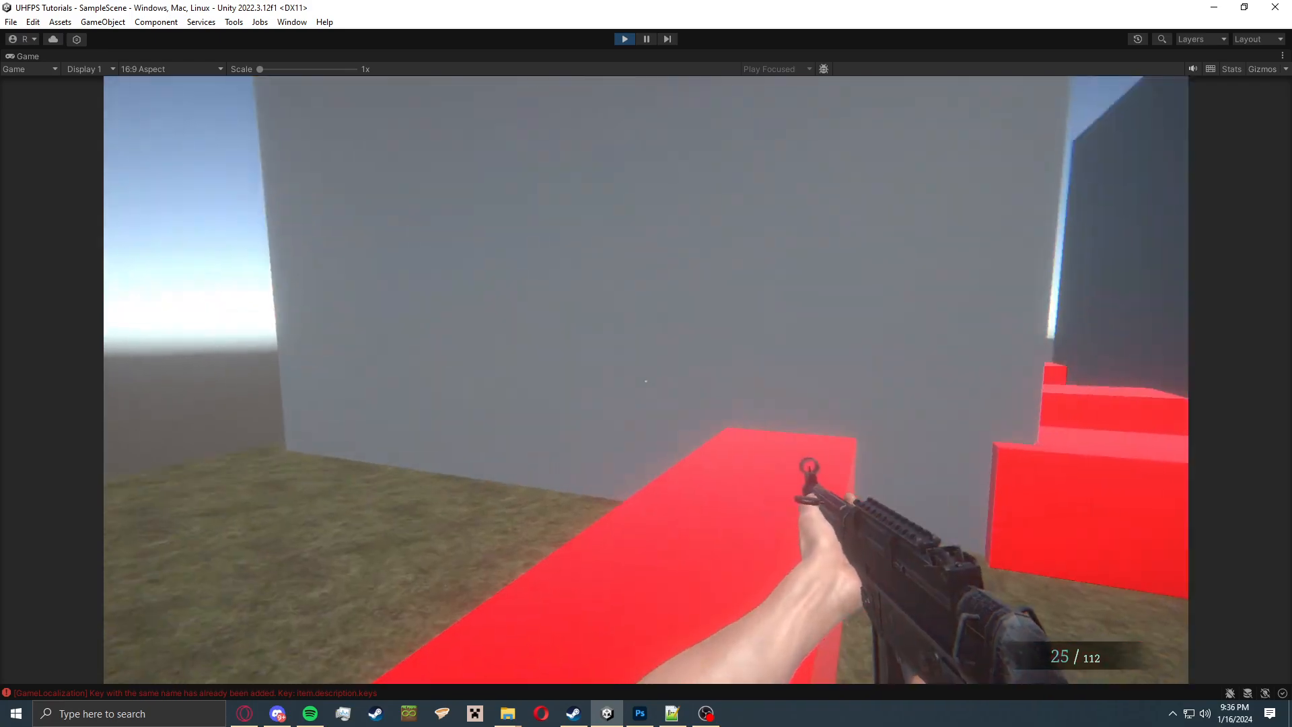
{"action": "key", "text": "ctrl+p"}
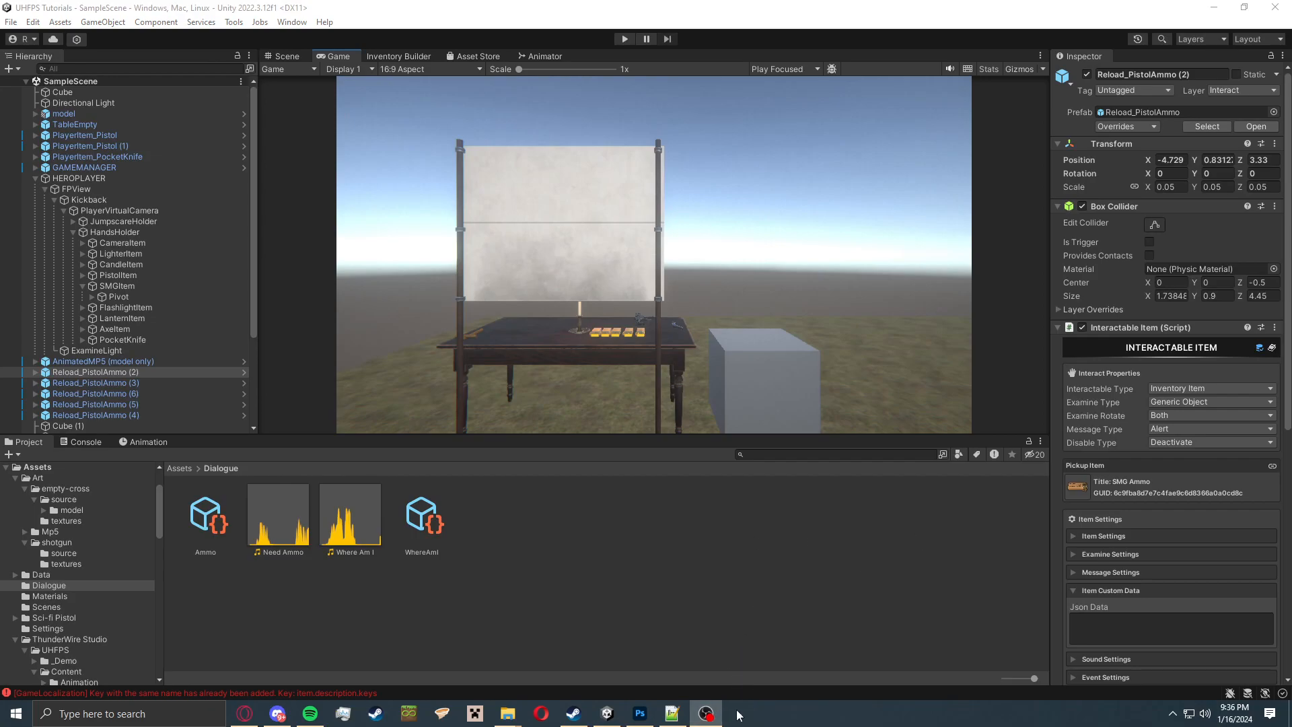
{"action": "left_click", "coordinate": [708, 717]}
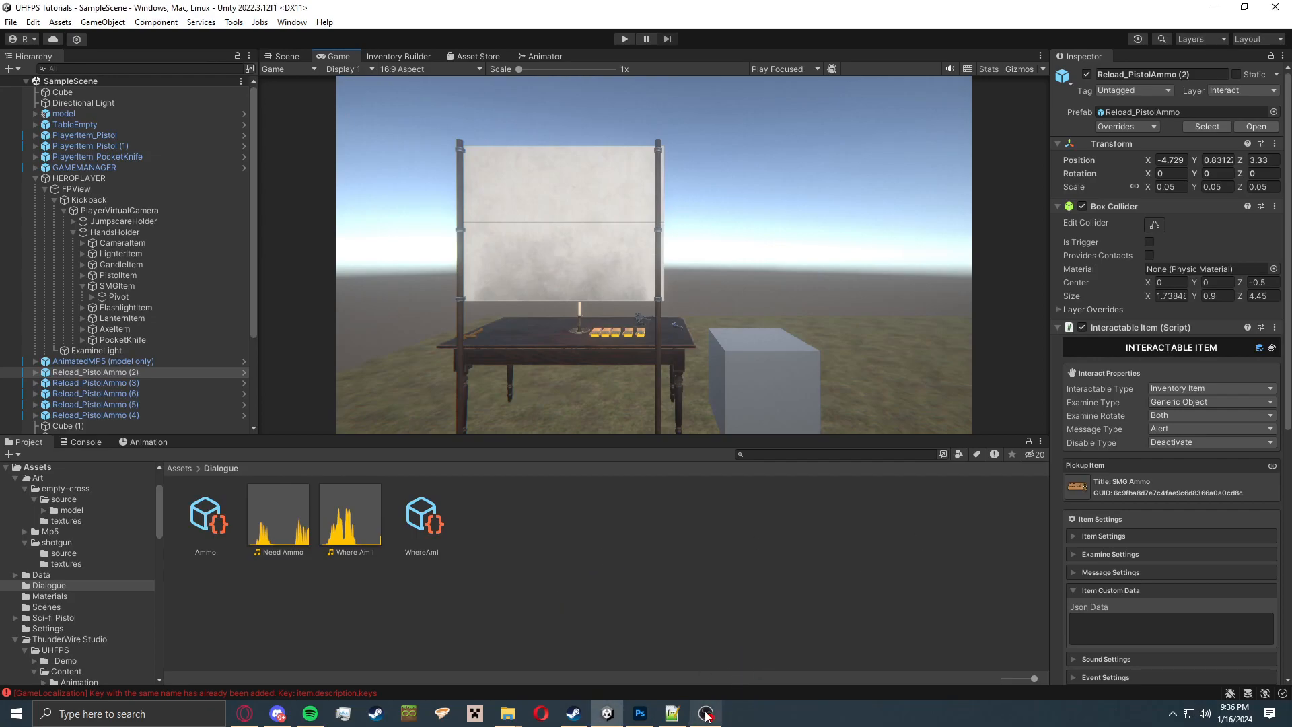
{"action": "left_click", "coordinate": [707, 715]}
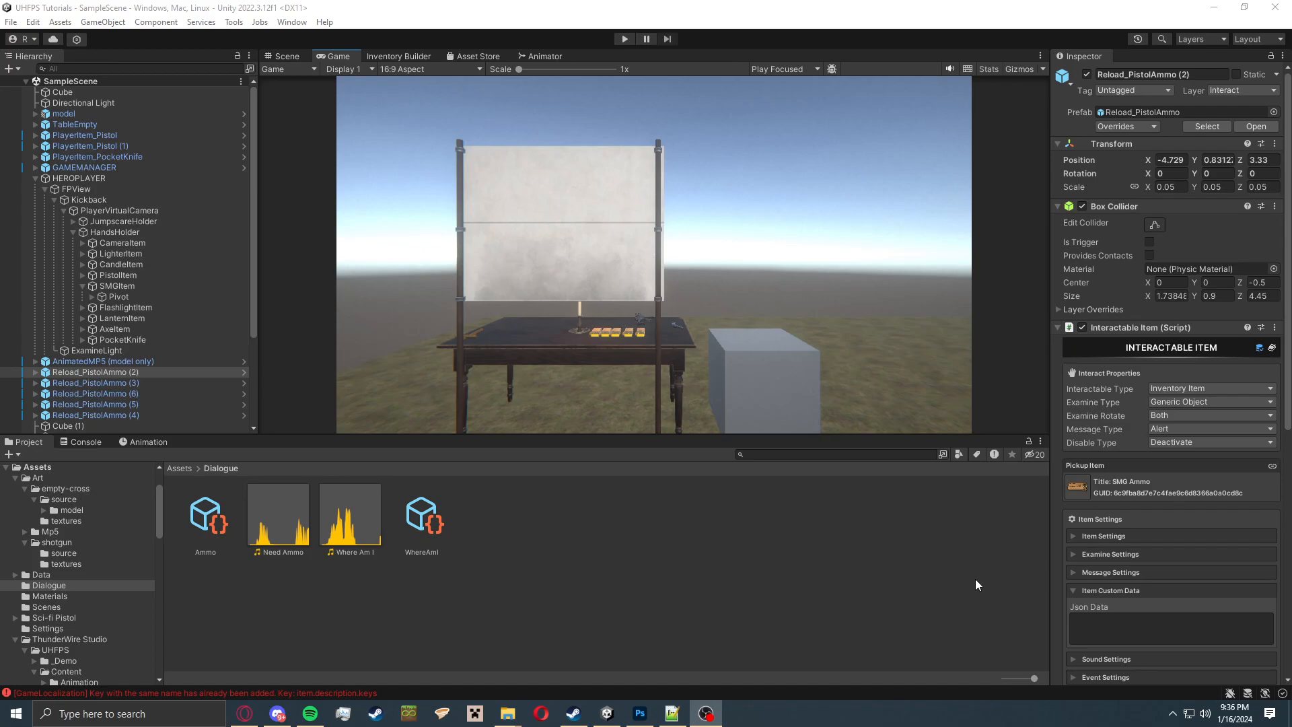